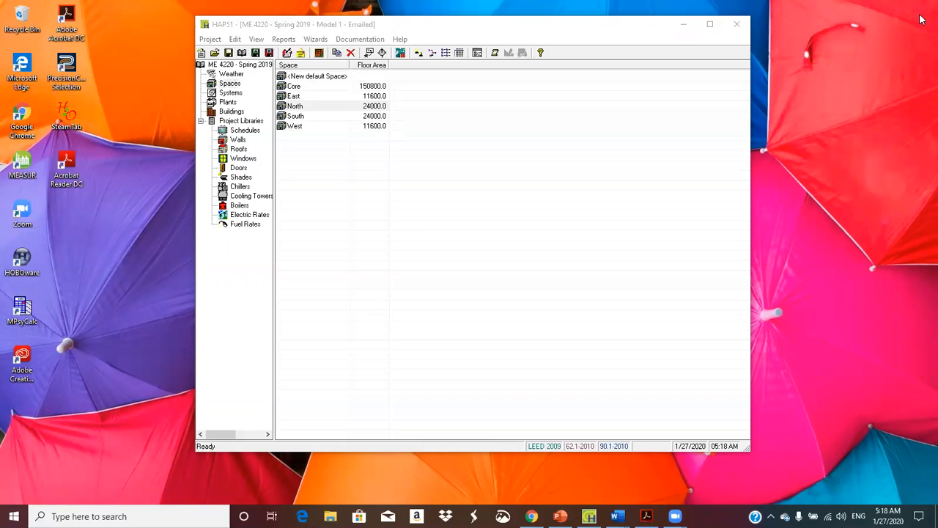
# Close the open HAP window, relaunch Hourly Analysis Program 5.11 and dismiss its startup notices
pyautogui.click(739, 26)
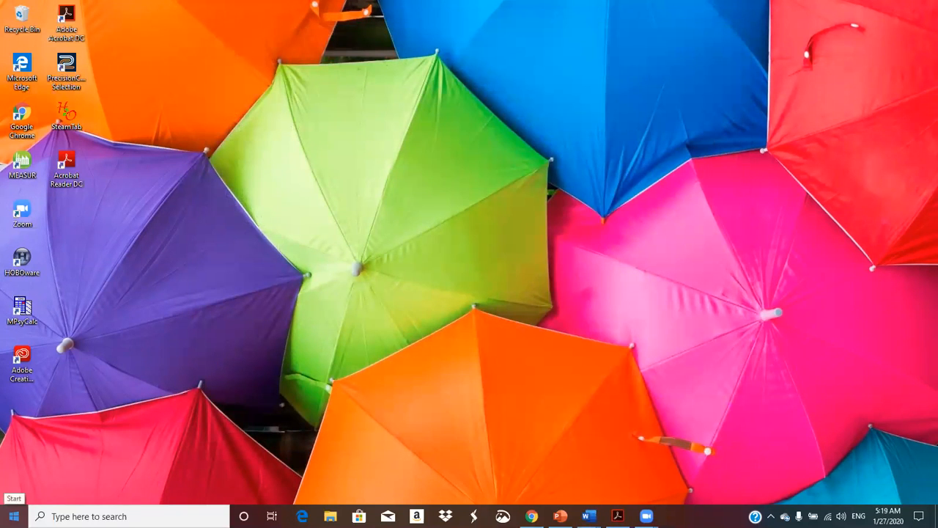
pyautogui.click(14, 516)
pyautogui.scroll(-1, 111, 332)
pyautogui.scroll(-5, 112, 332)
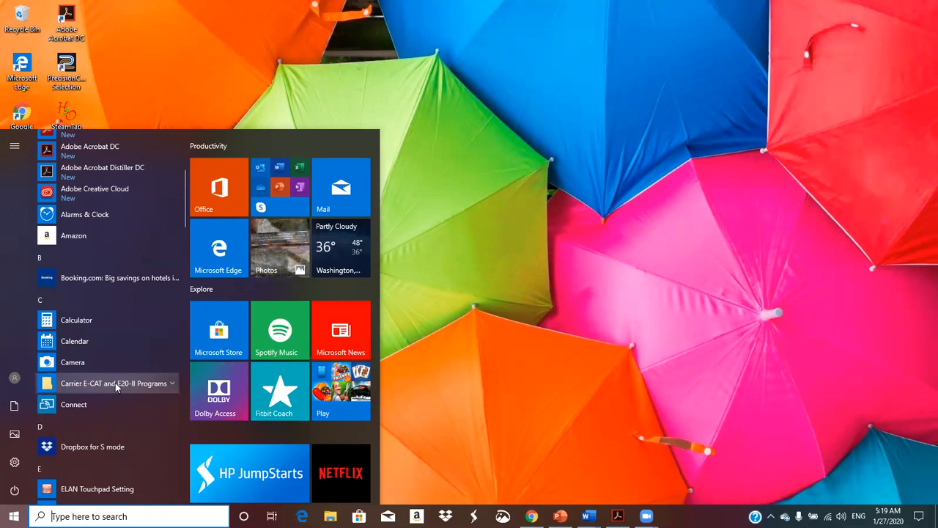
pyautogui.click(141, 383)
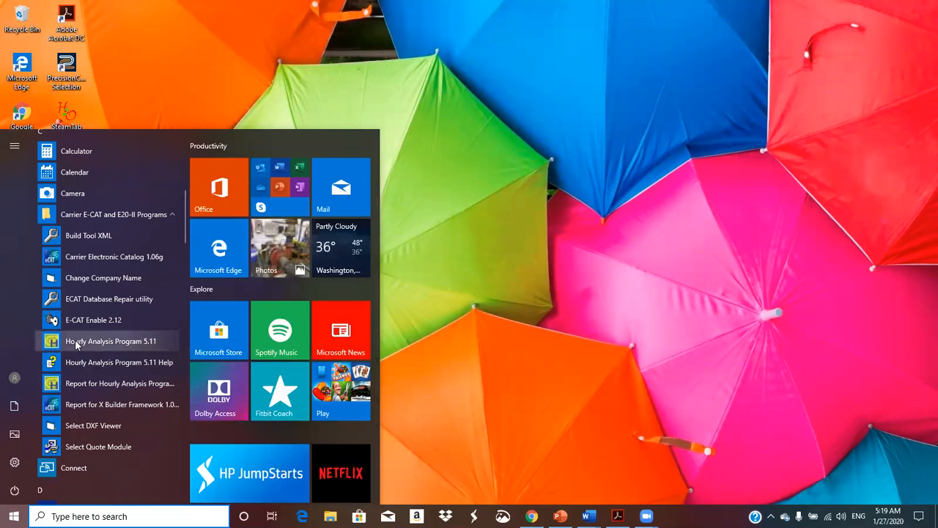
pyautogui.click(145, 342)
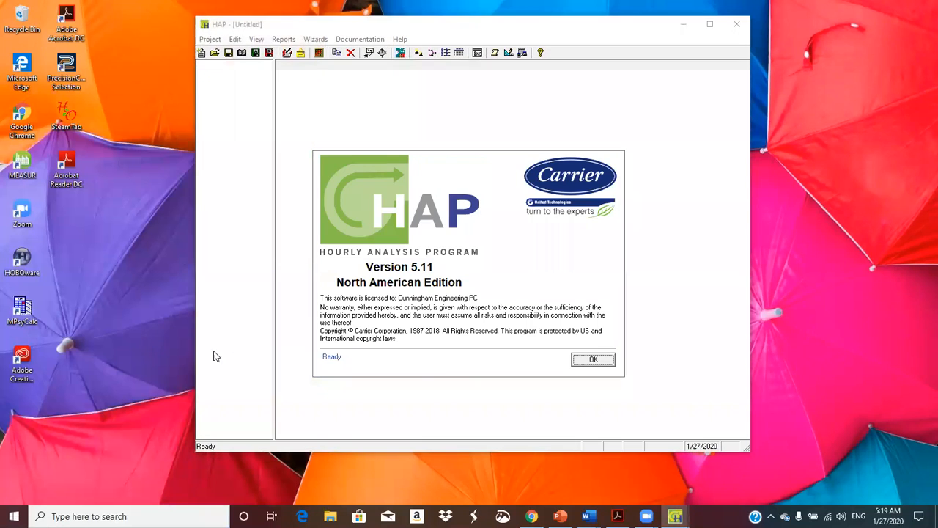
pyautogui.click(596, 361)
pyautogui.click(596, 360)
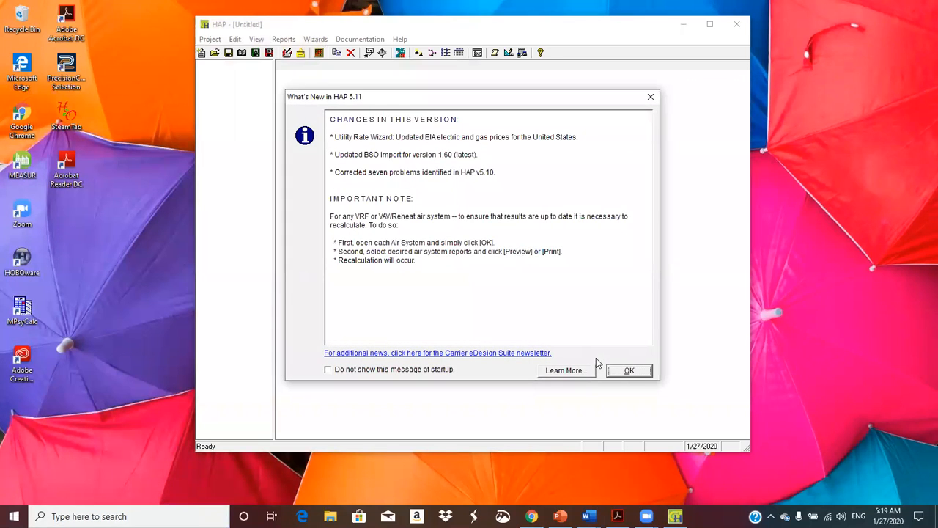
pyautogui.click(620, 373)
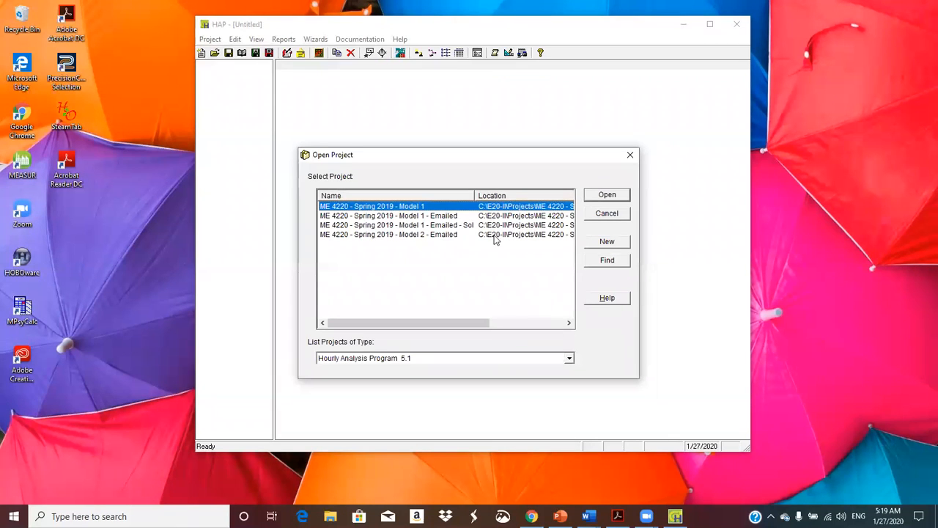
# Open the existing project "ME 4220 - Spring 2019 - Model 1 - Emailed"
pyautogui.click(445, 216)
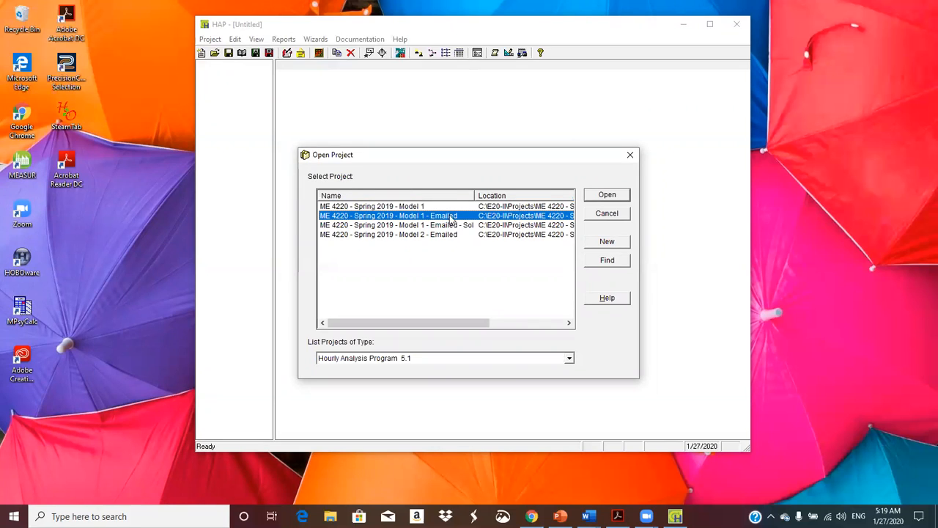
pyautogui.click(594, 199)
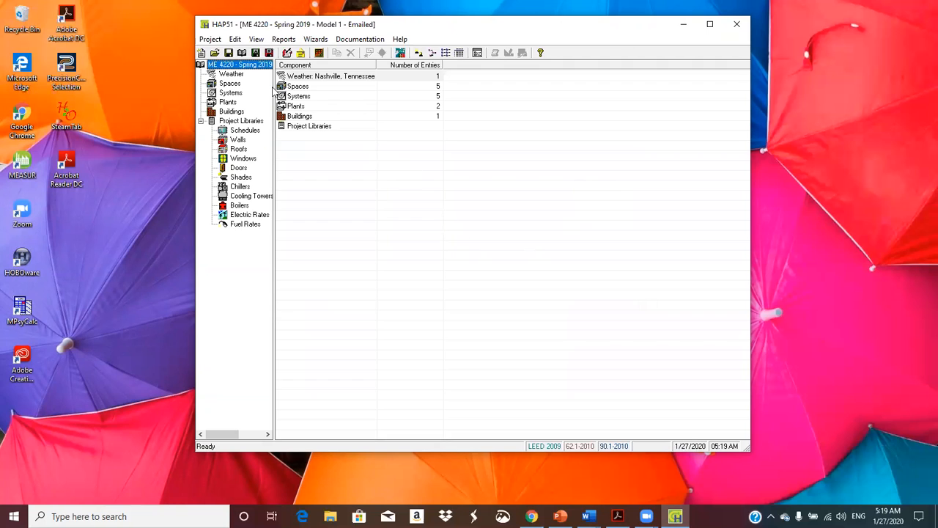
pyautogui.click(210, 41)
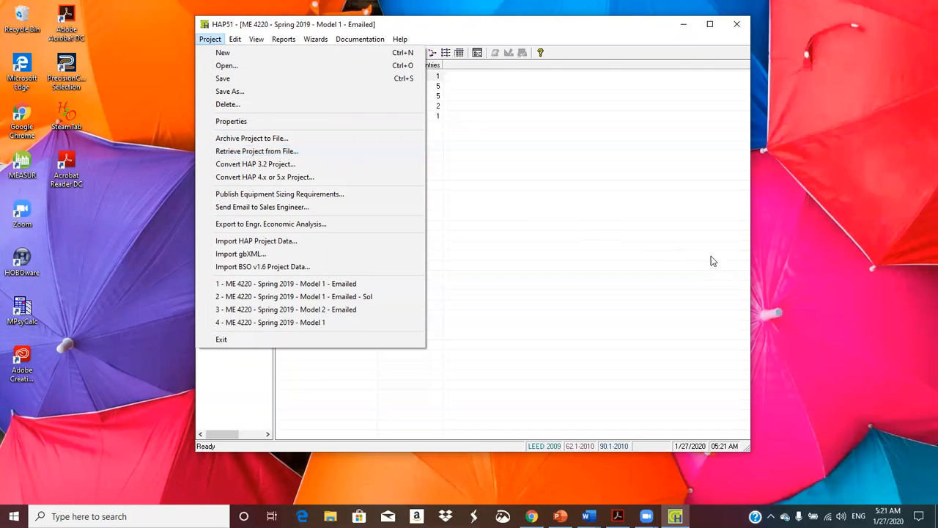
pyautogui.click(826, 250)
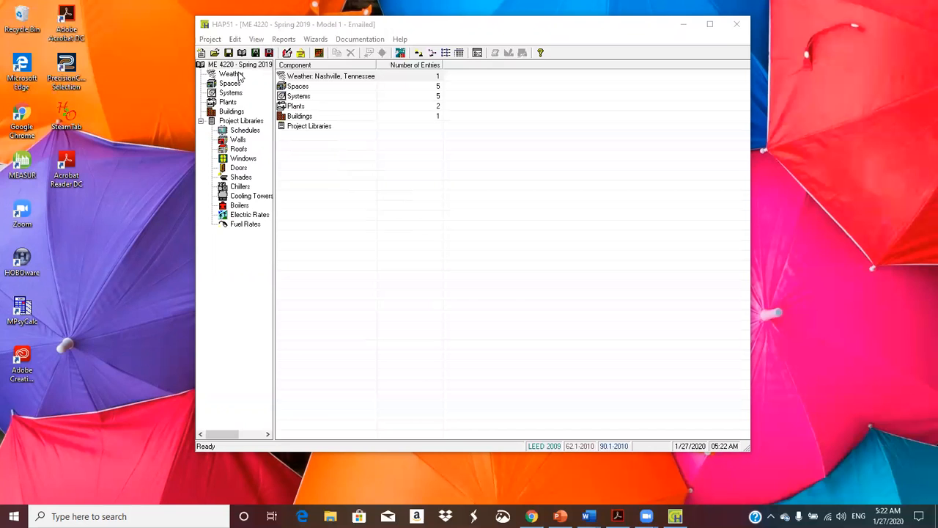
# Create a new project, accepting the default preferences for LEED rating, ventilation standard, energy standard and currency
pyautogui.click(210, 39)
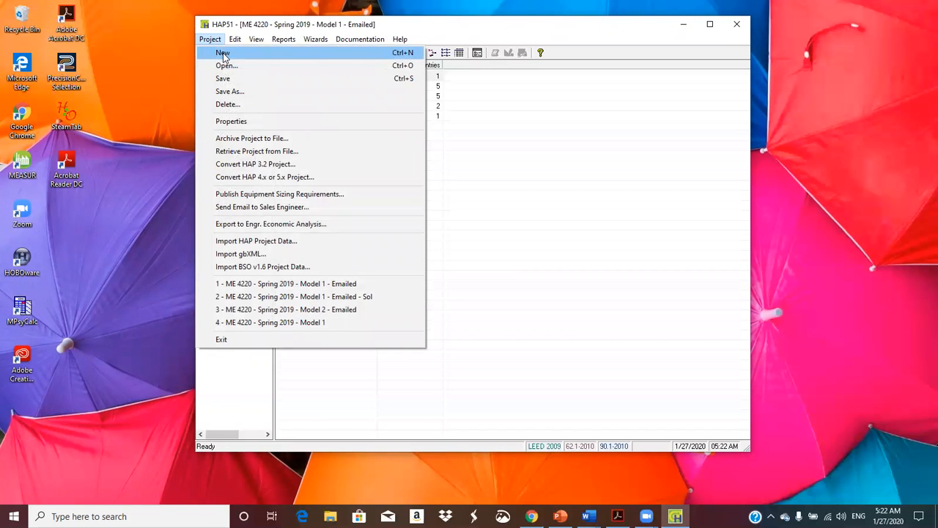
pyautogui.click(222, 53)
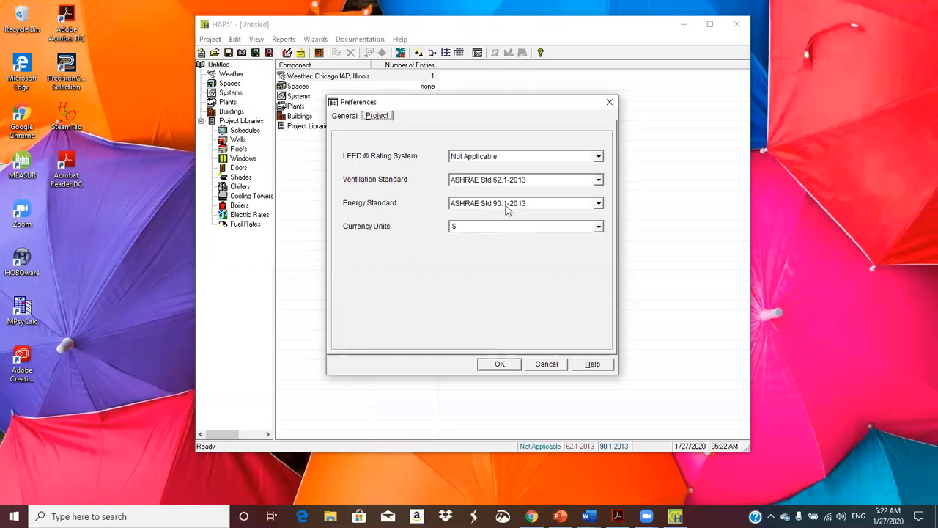
pyautogui.click(500, 364)
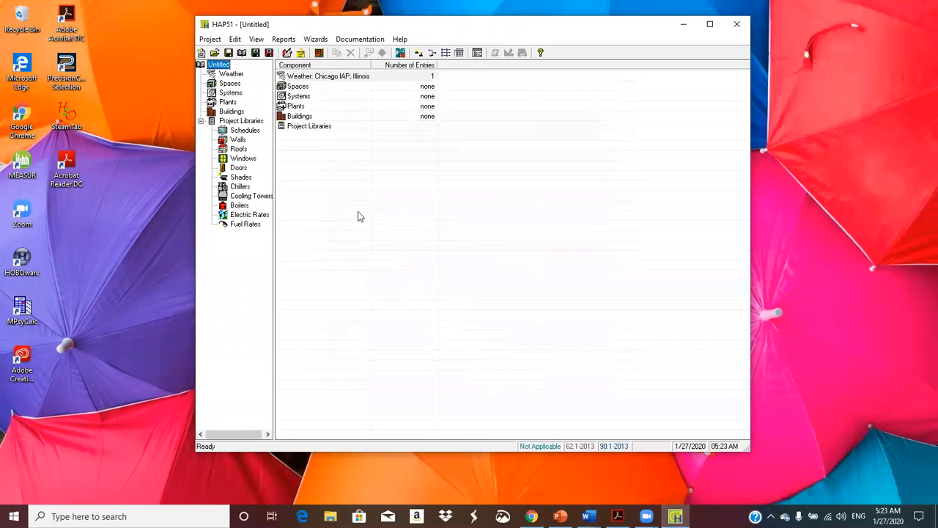
# Save the new project under the name Test in the default folder
pyautogui.click(229, 53)
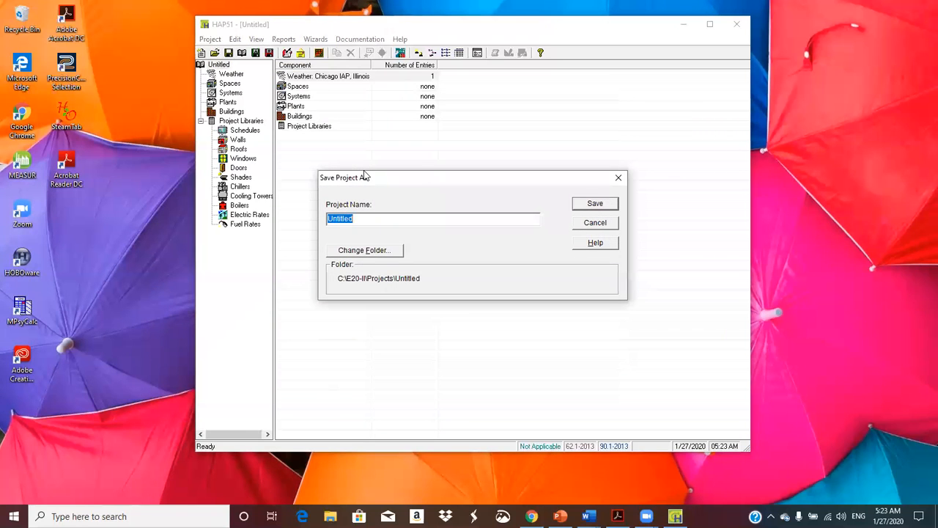
pyautogui.write('Test')
pyautogui.click(586, 205)
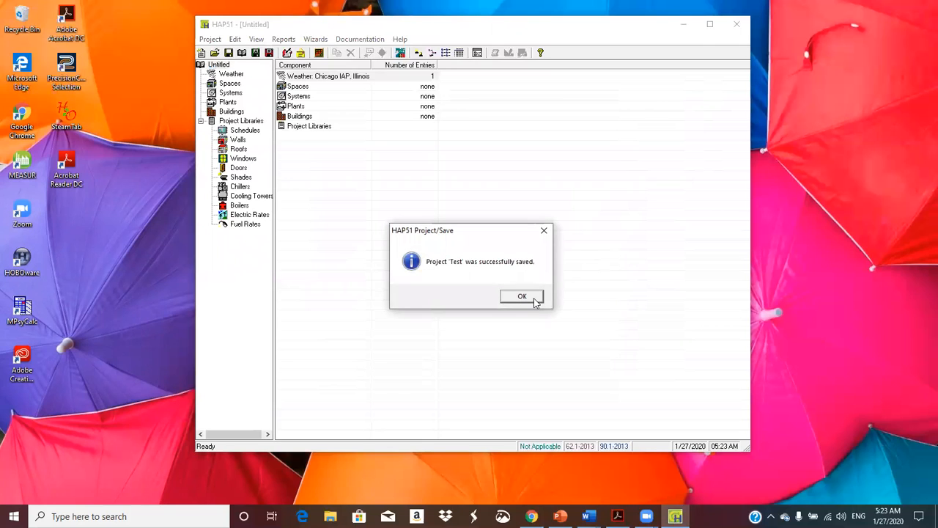
pyautogui.click(522, 297)
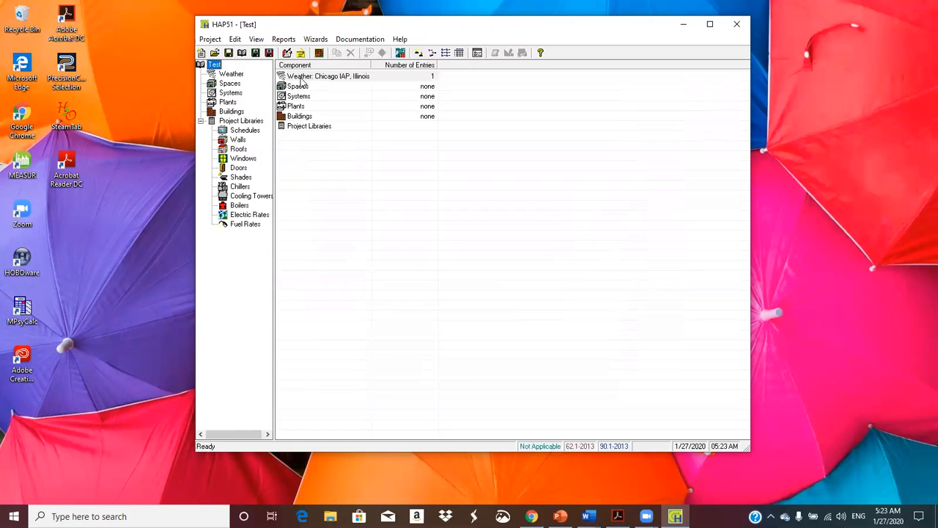
# Open the project's weather properties and review the design parameters, design temperatures, design solar and simulation settings
pyautogui.doubleClick(360, 78)
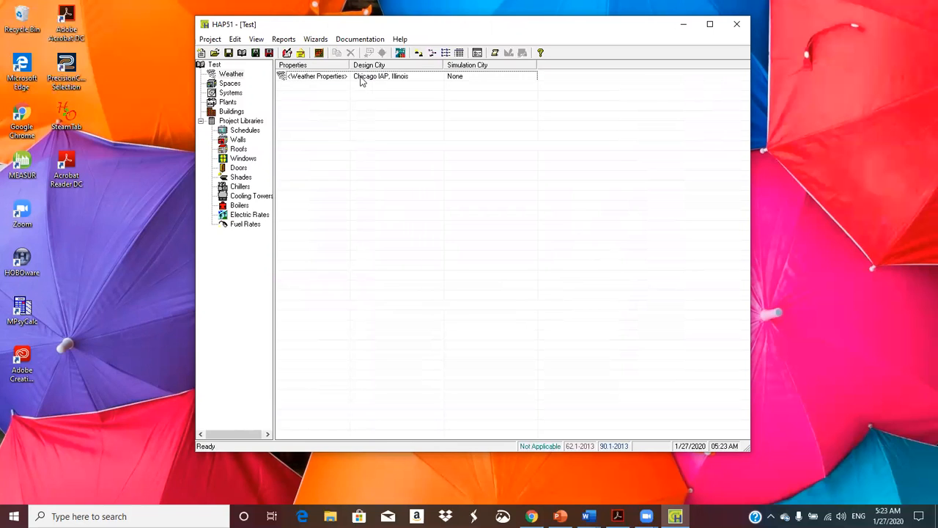
pyautogui.doubleClick(361, 78)
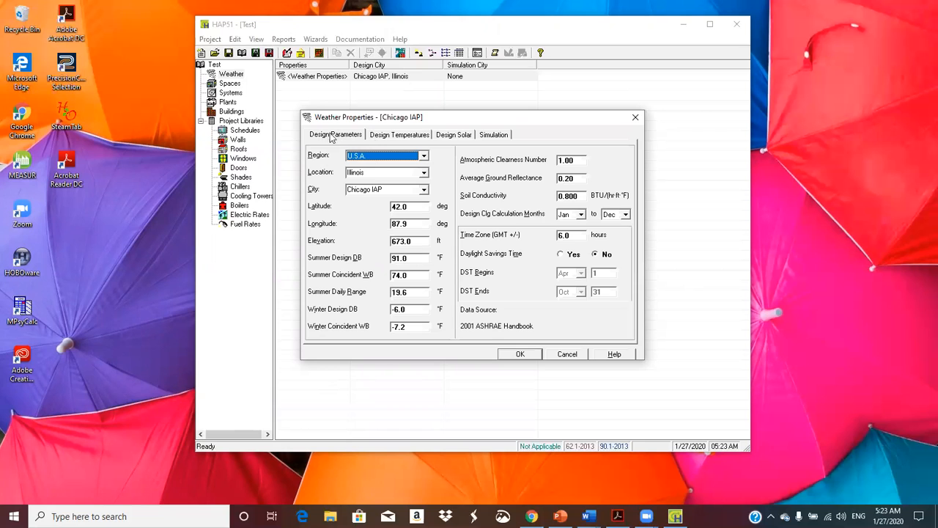
pyautogui.click(388, 137)
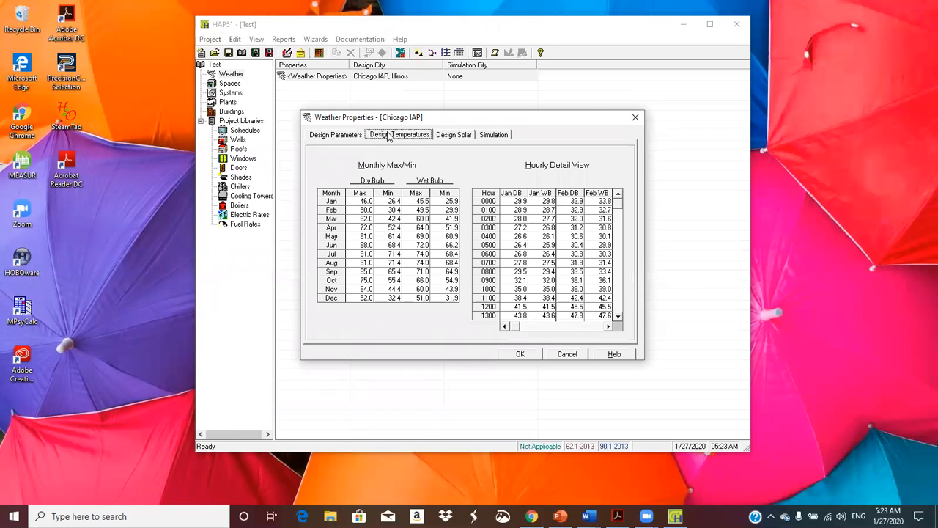
pyautogui.click(452, 140)
pyautogui.click(496, 139)
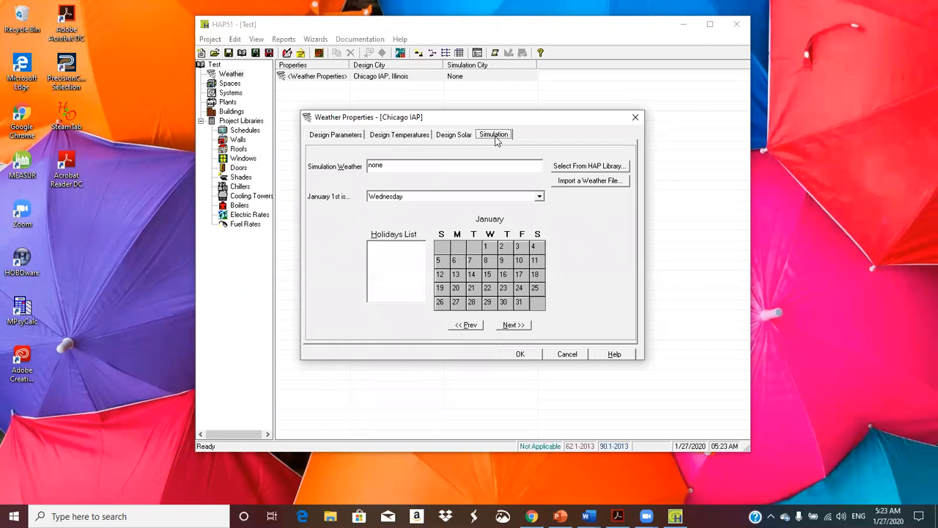
pyautogui.click(330, 138)
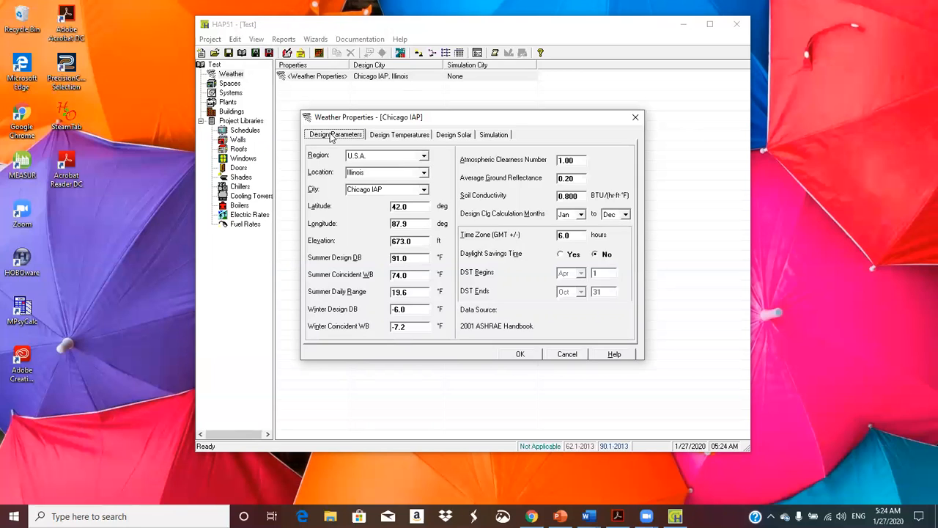
pyautogui.click(493, 137)
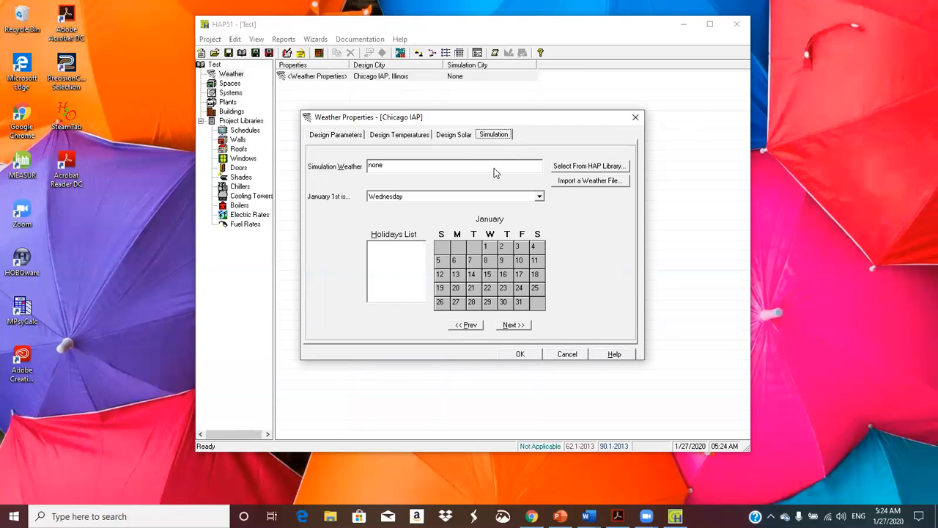
pyautogui.click(487, 136)
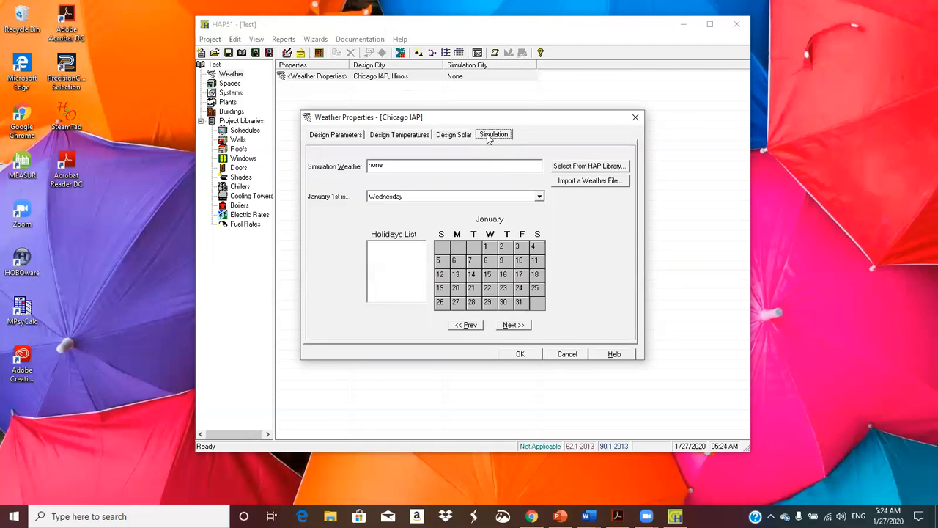
# Set the design weather location to Nashville, Tennessee, keeping U.S.A. as the region
pyautogui.click(348, 137)
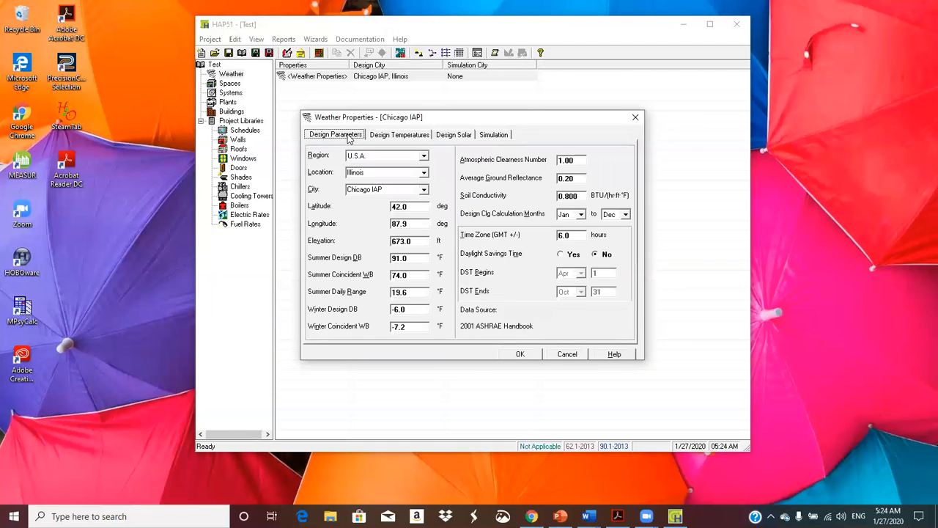
pyautogui.click(424, 156)
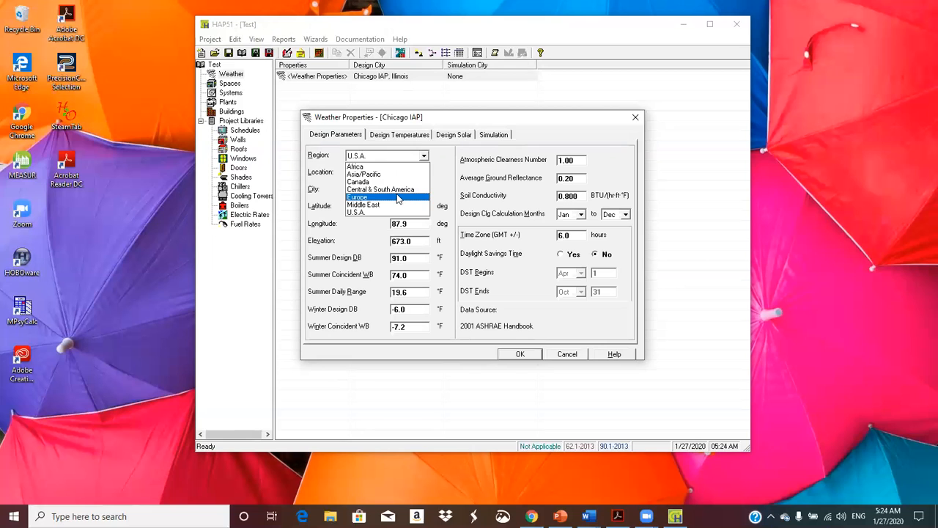
pyautogui.click(383, 156)
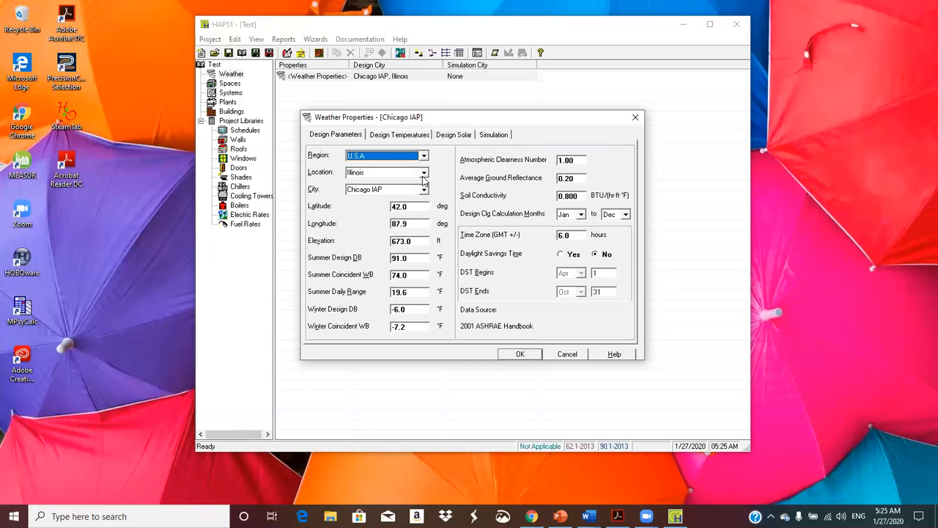
pyautogui.click(423, 174)
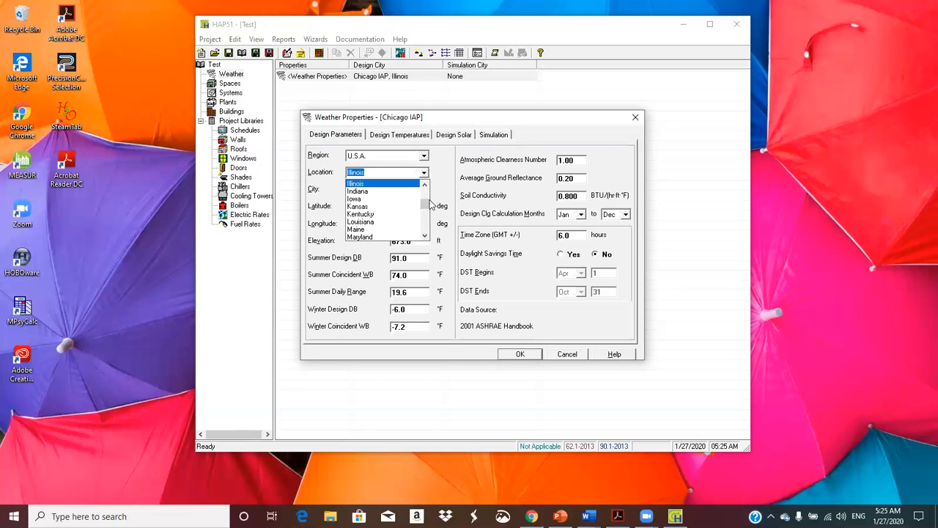
pyautogui.moveTo(426, 207)
pyautogui.mouseDown()
pyautogui.moveTo(424, 231)
pyautogui.moveTo(424, 223)
pyautogui.mouseUp()
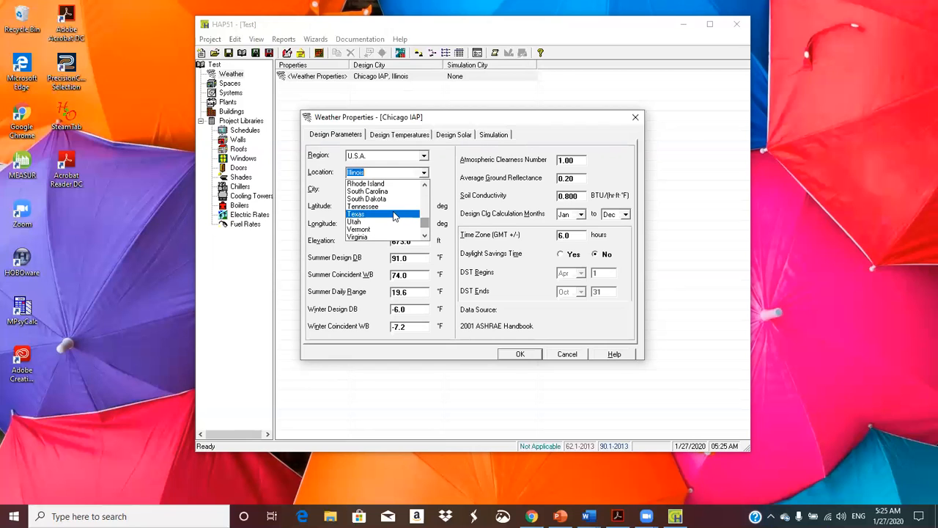
pyautogui.click(391, 209)
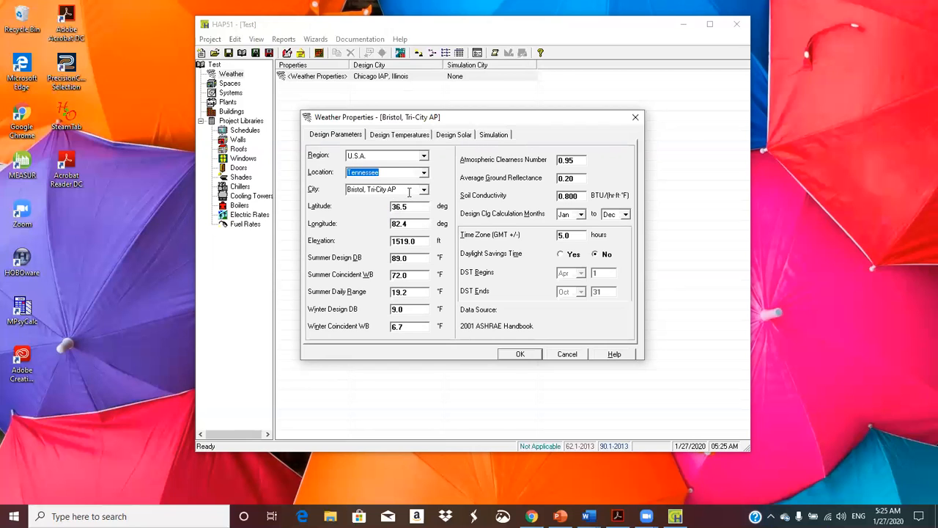
pyautogui.click(423, 190)
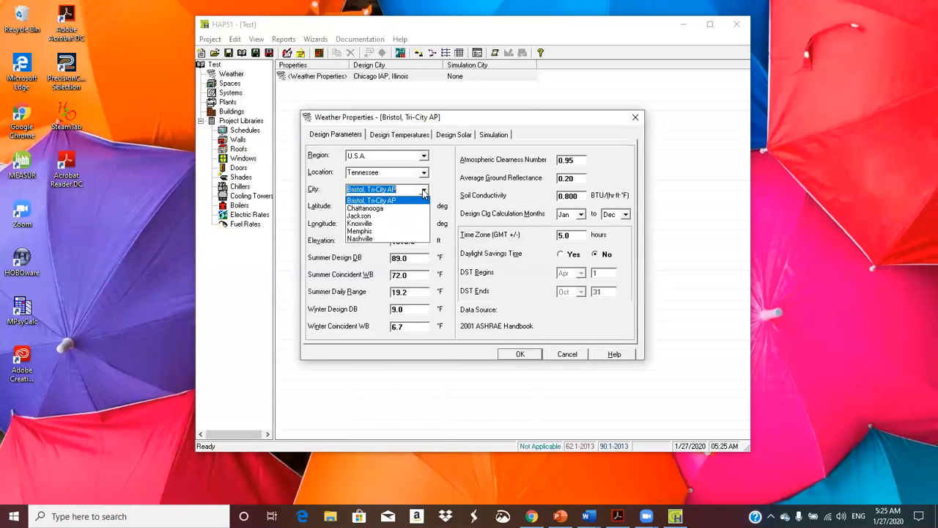
pyautogui.click(373, 239)
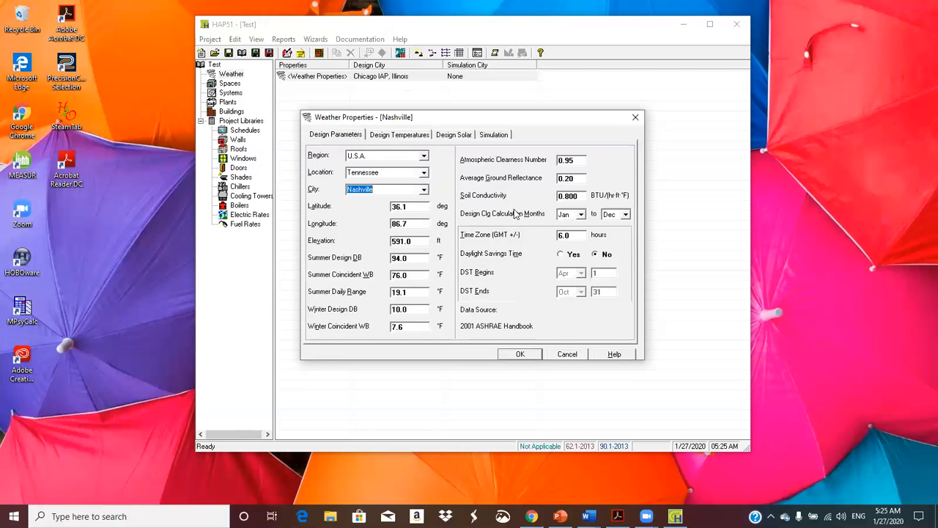
# Assign the USA_TENNESSEE_NASHVILLE_TMY2.HW1 library file as the simulation weather and accept the weather properties
pyautogui.click(493, 136)
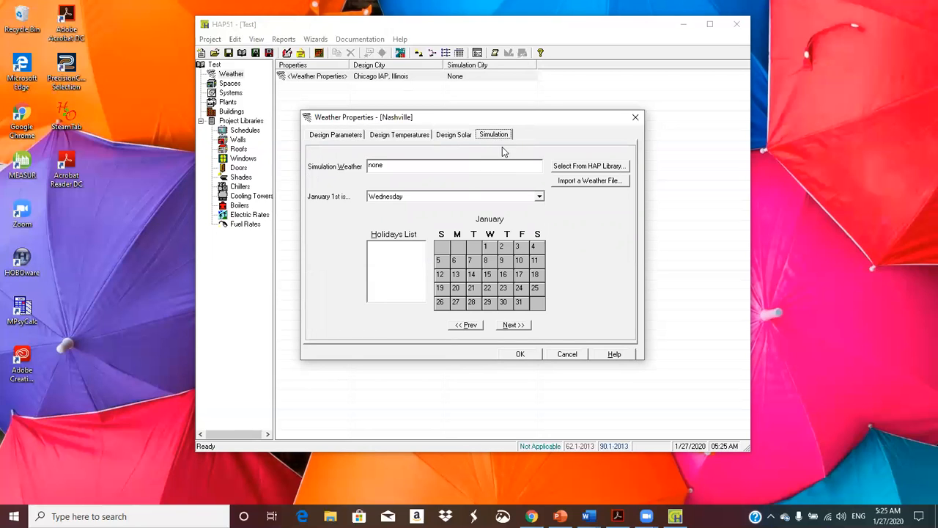
pyautogui.click(602, 167)
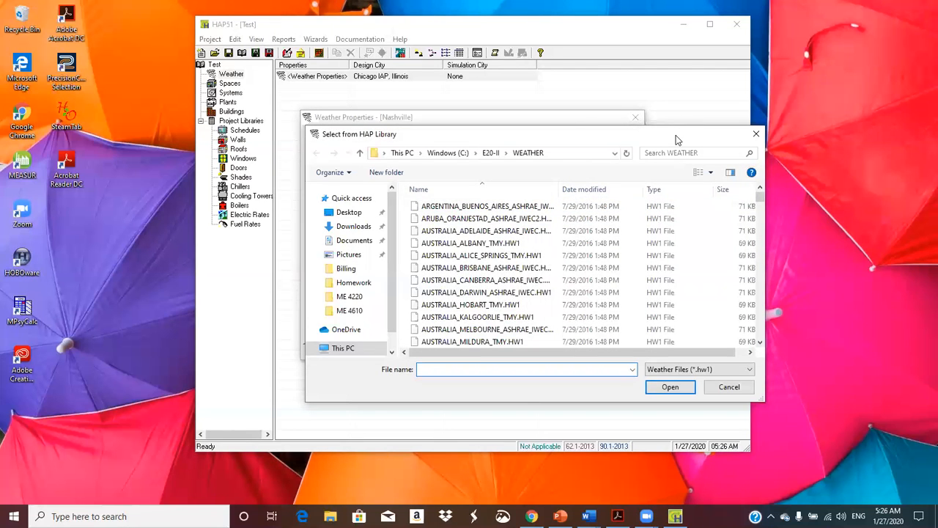
pyautogui.moveTo(676, 132); pyautogui.dragTo(662, 73)
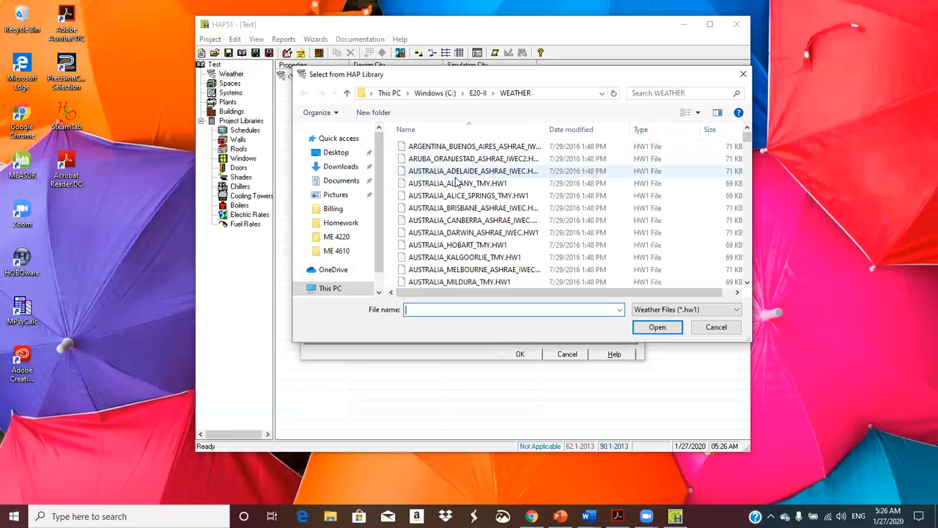
pyautogui.moveTo(748, 141); pyautogui.dragTo(747, 258)
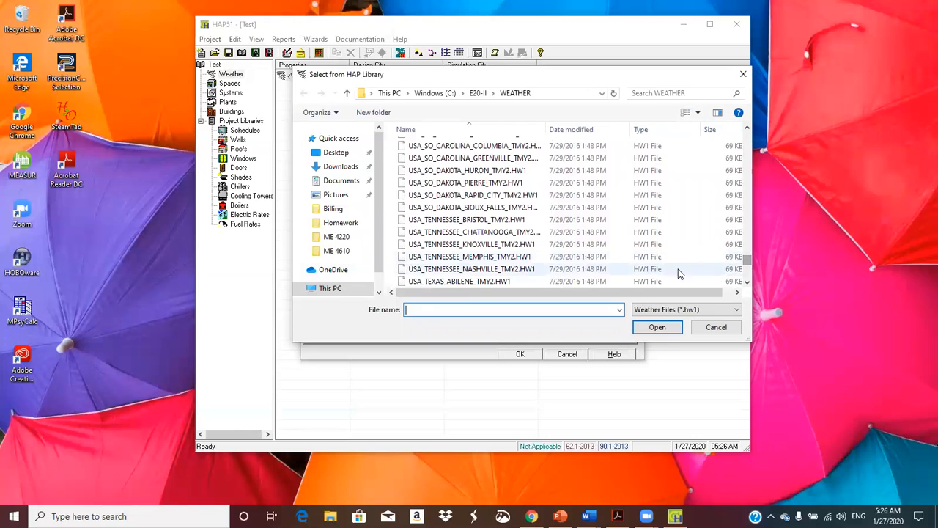
pyautogui.click(518, 270)
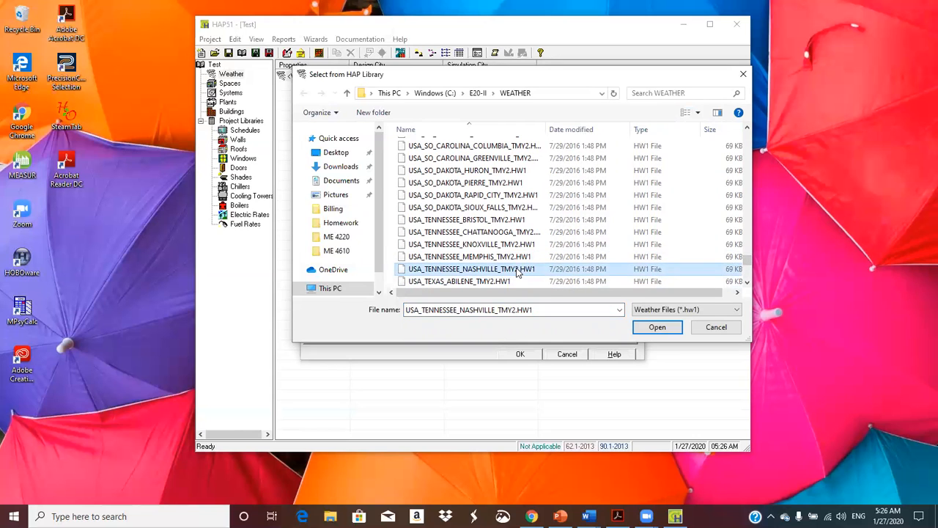
pyautogui.doubleClick(517, 270)
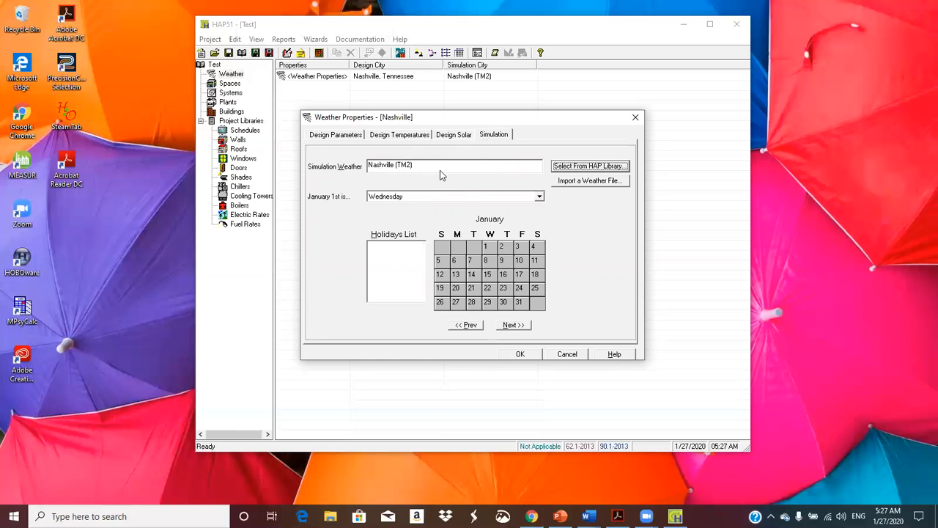
pyautogui.click(521, 355)
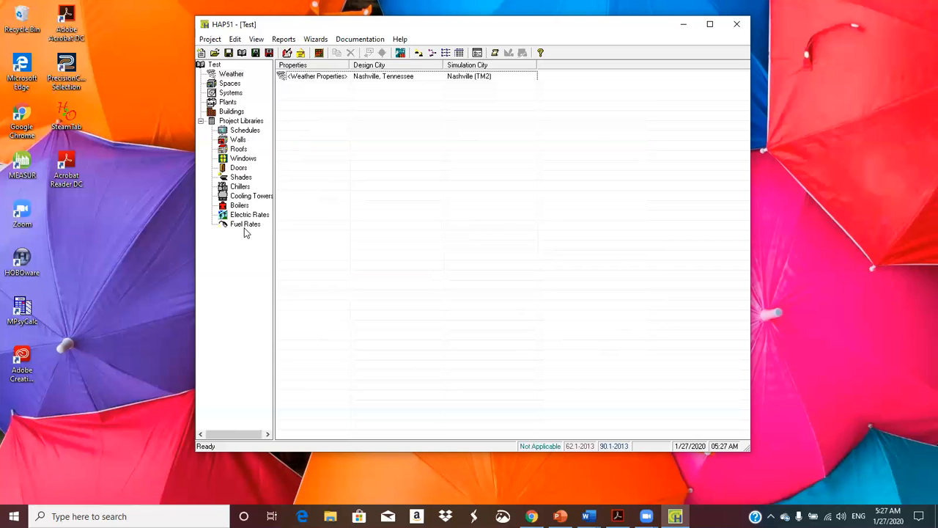
# Create a new schedule in the project library named Occupant, keeping the Fractional type
pyautogui.click(248, 132)
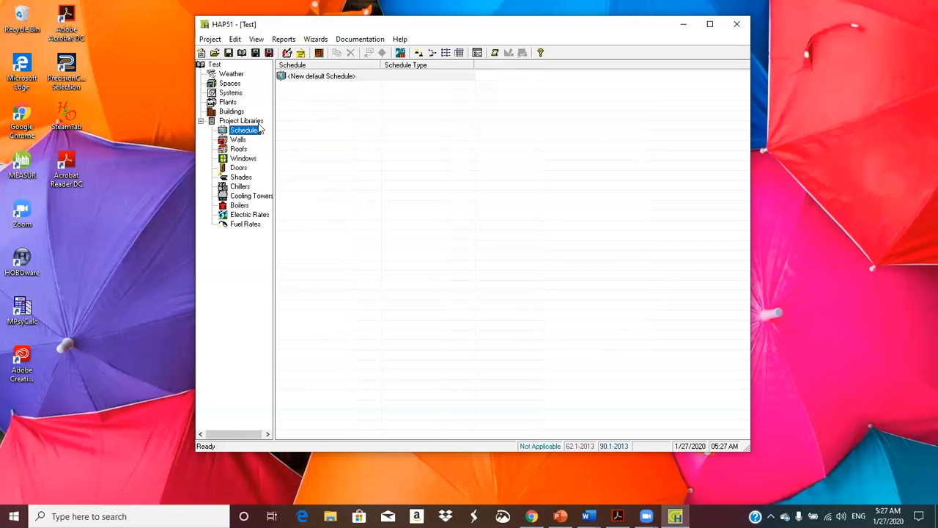
pyautogui.doubleClick(327, 77)
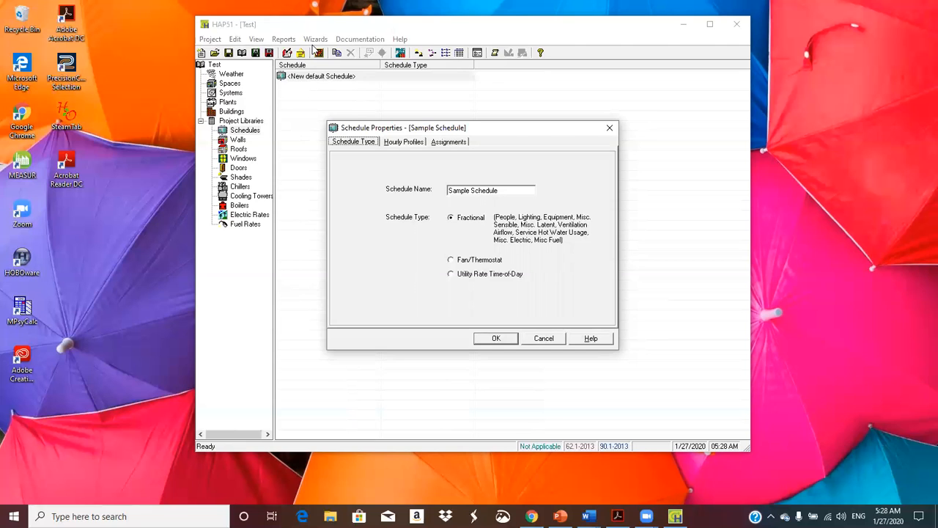
pyautogui.click(509, 190)
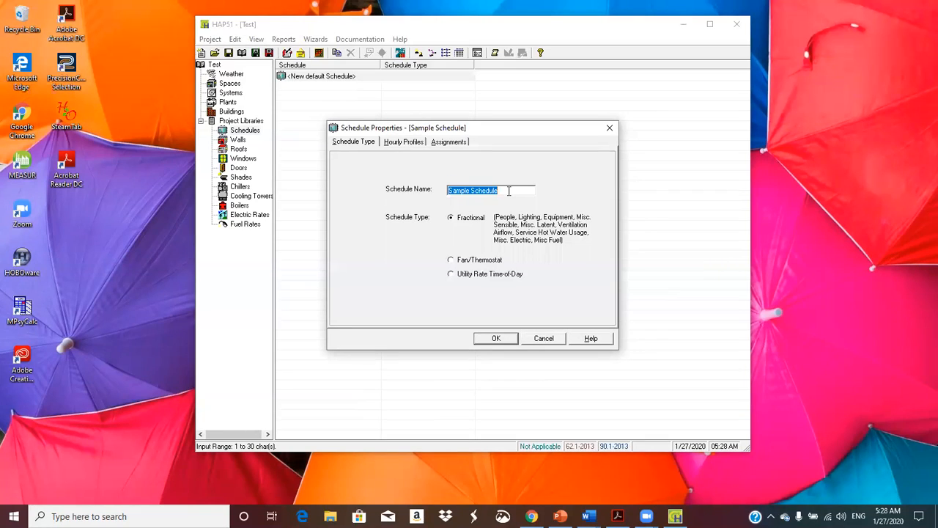
pyautogui.write('O')
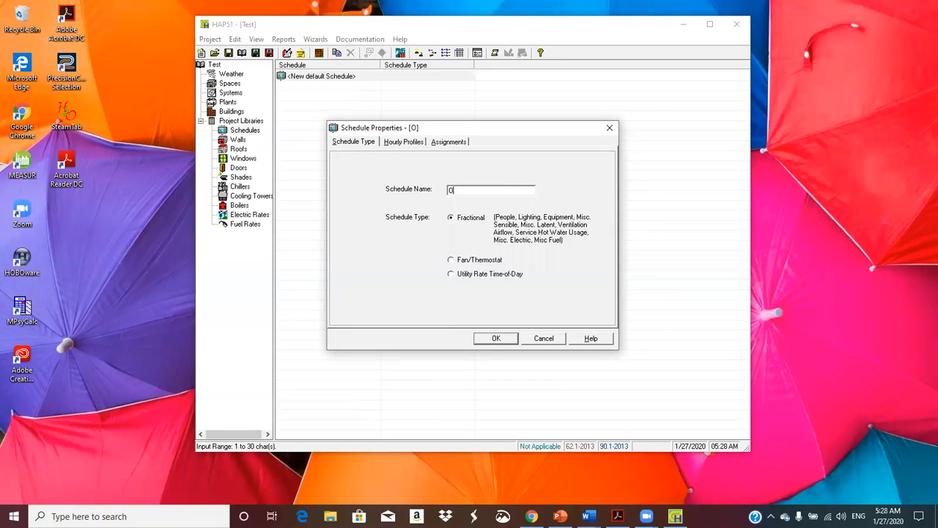
pyautogui.write('ccupant')
# Rename the Occupant schedule's first hourly profile as Weekday
pyautogui.click(404, 142)
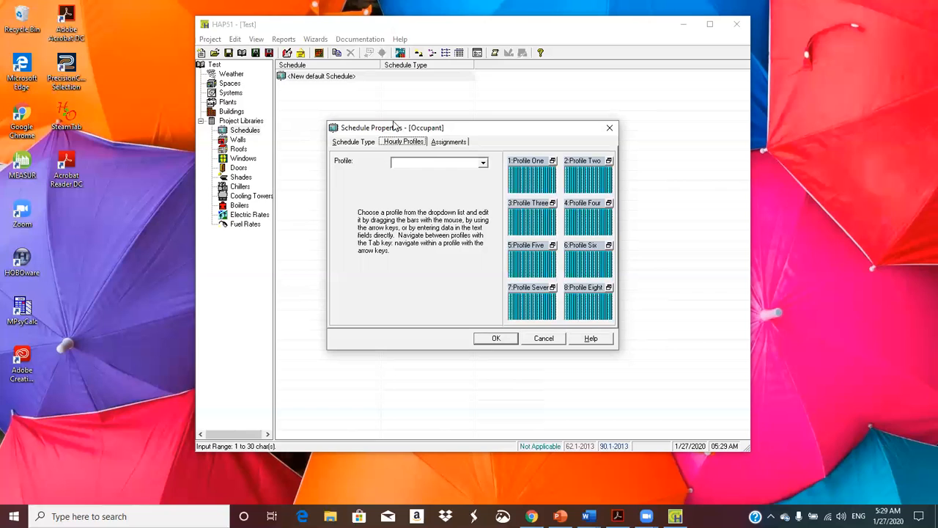
pyautogui.doubleClick(538, 162)
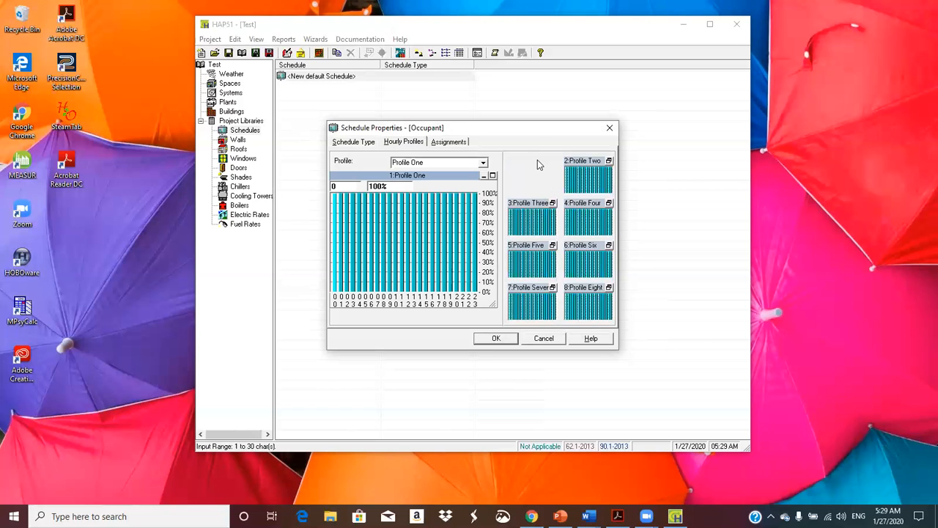
pyautogui.click(432, 162)
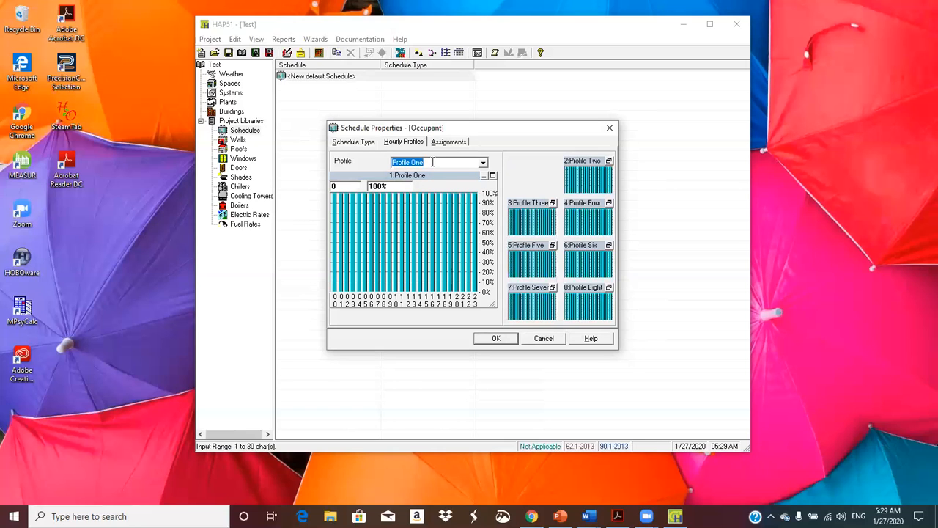
pyautogui.write('W')
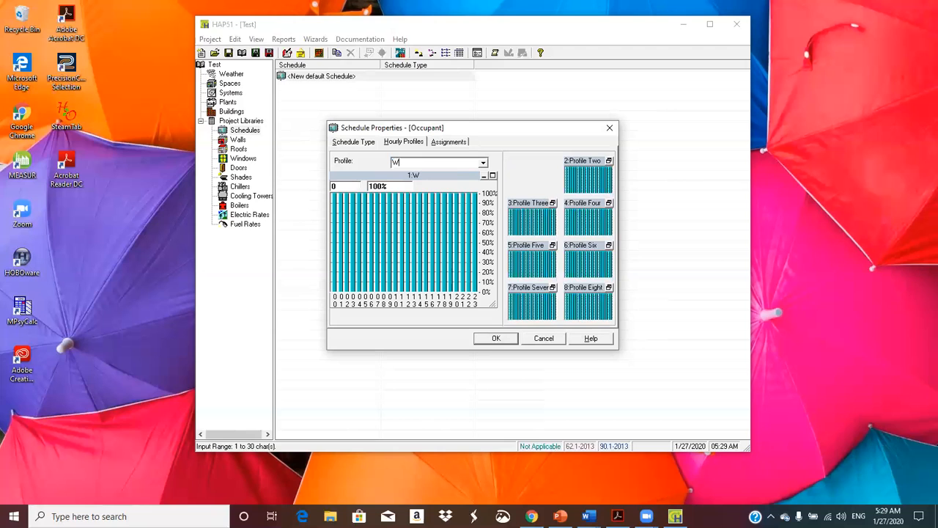
pyautogui.write('eekday')
# Set the Weekday profile to 0% for hours 0-6 and 50% for hours 7-8
pyautogui.click(339, 186)
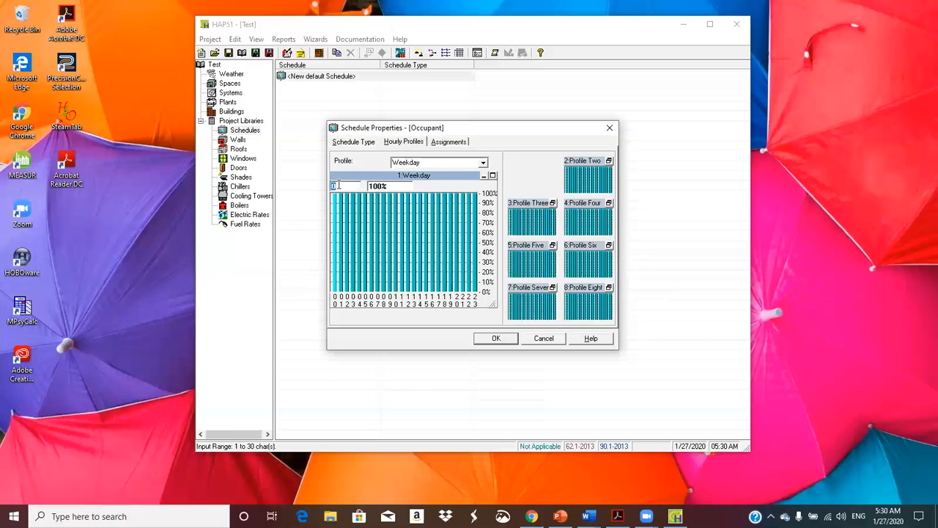
pyautogui.write('0-6')
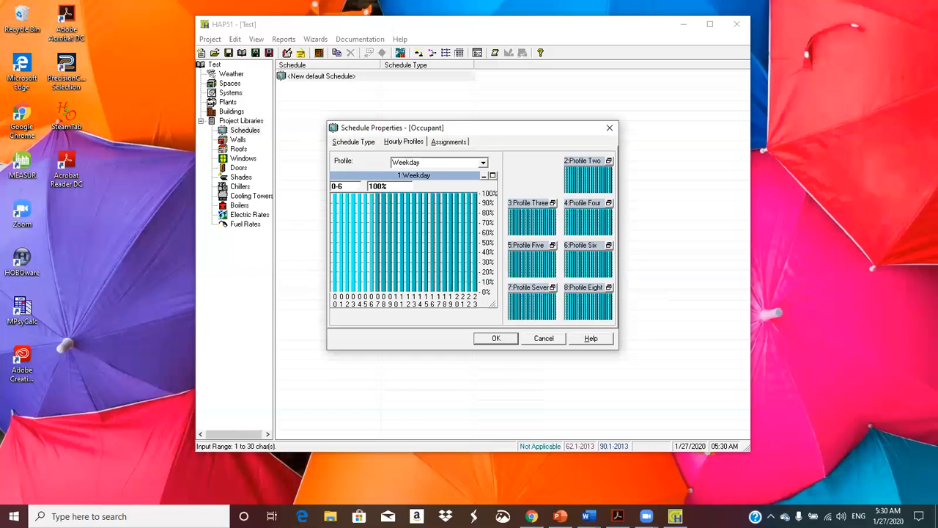
pyautogui.doubleClick(393, 186)
pyautogui.write('0')
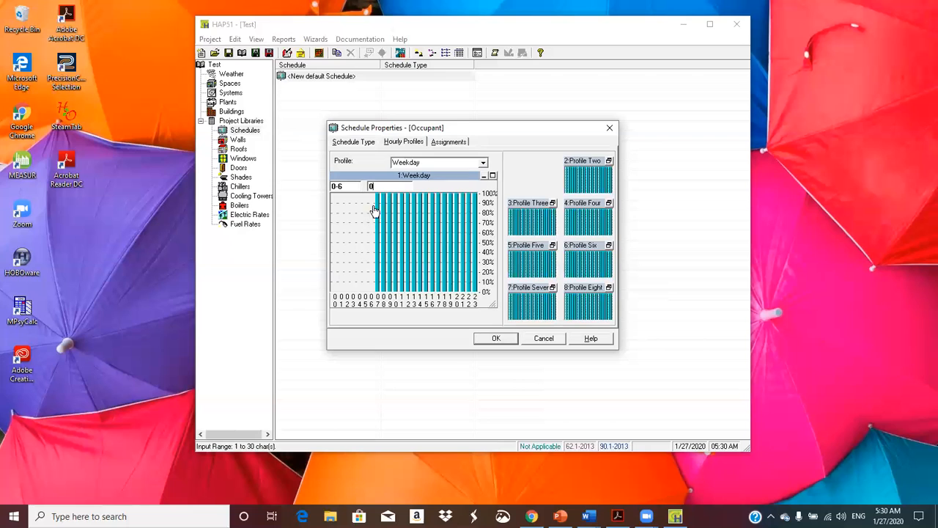
pyautogui.moveTo(379, 200)
pyautogui.mouseDown()
pyautogui.moveTo(379, 215)
pyautogui.moveTo(376, 189)
pyautogui.mouseUp()
pyautogui.doubleClick(343, 186)
pyautogui.write('7-8')
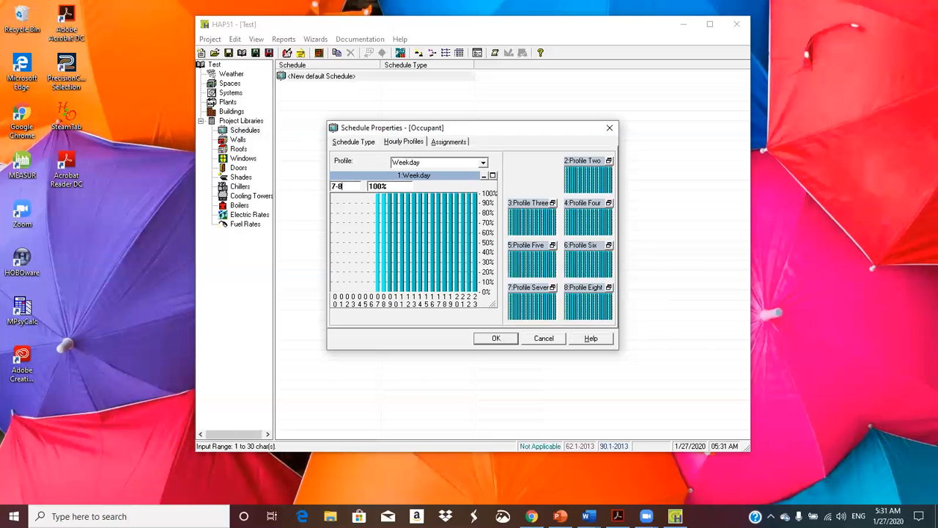
pyautogui.click(394, 187)
pyautogui.write('50')
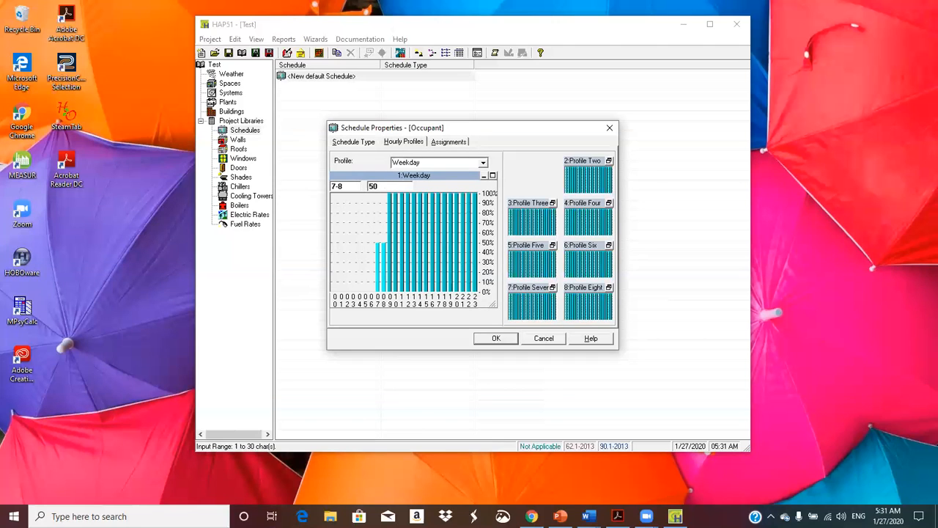
# Set hour 12 of the Weekday profile to 75%
pyautogui.click(353, 186)
pyautogui.write('12')
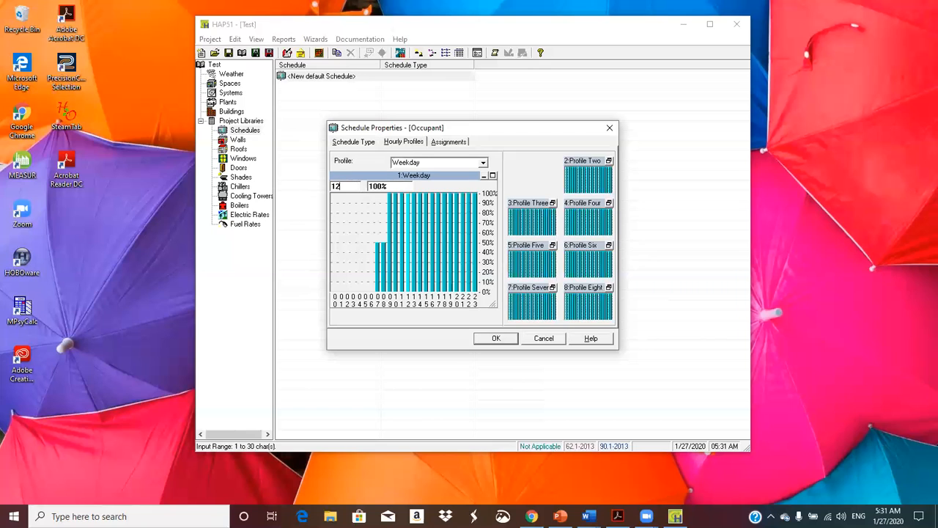
pyautogui.click(391, 187)
pyautogui.write('75')
# Set hours 18-20 of the Weekday profile to 30%
pyautogui.click(351, 186)
pyautogui.write('1')
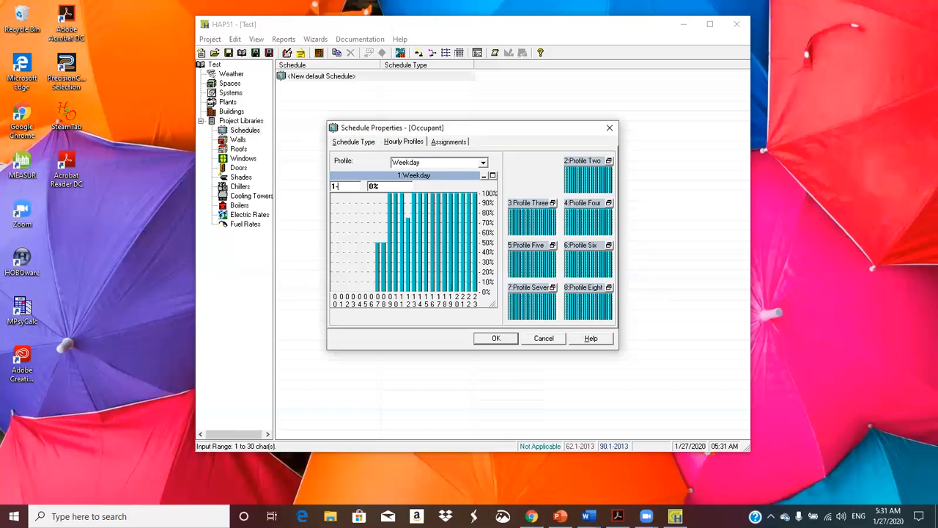
pyautogui.press('BackSpace')
pyautogui.press('BackSpace')
pyautogui.write('13')
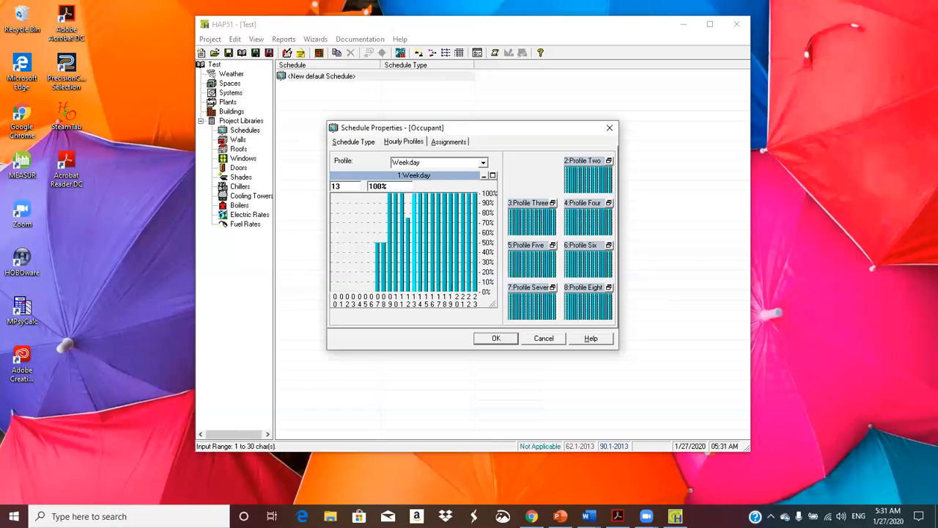
pyautogui.press('BackSpace')
pyautogui.press('BackSpace')
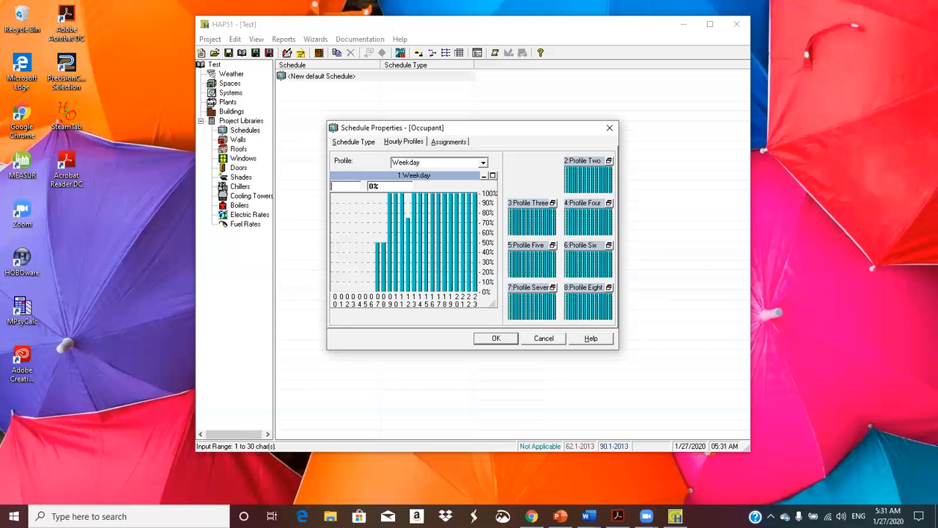
pyautogui.write('18')
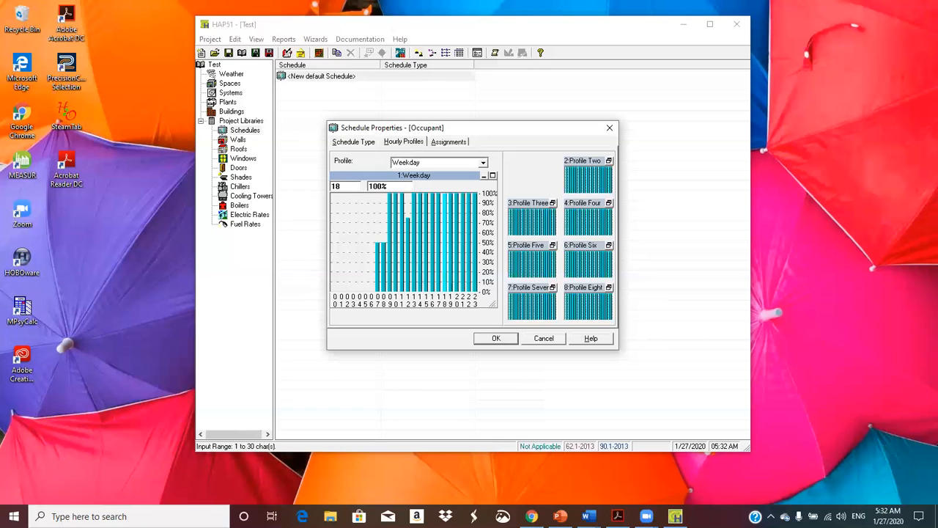
pyautogui.write('-20')
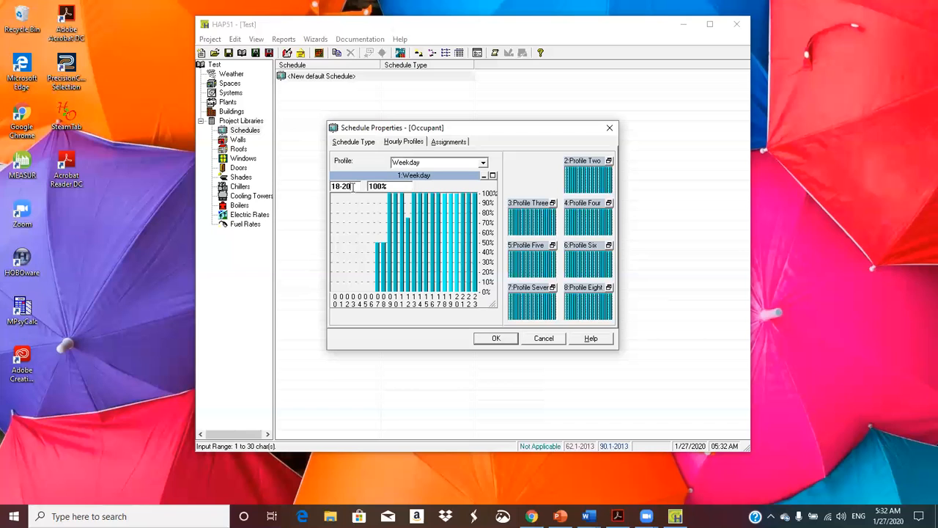
pyautogui.doubleClick(391, 187)
pyautogui.write('30')
# Set hours 21-23 of the Weekday profile to 10% and save the Occupant schedule
pyautogui.doubleClick(357, 186)
pyautogui.write('21')
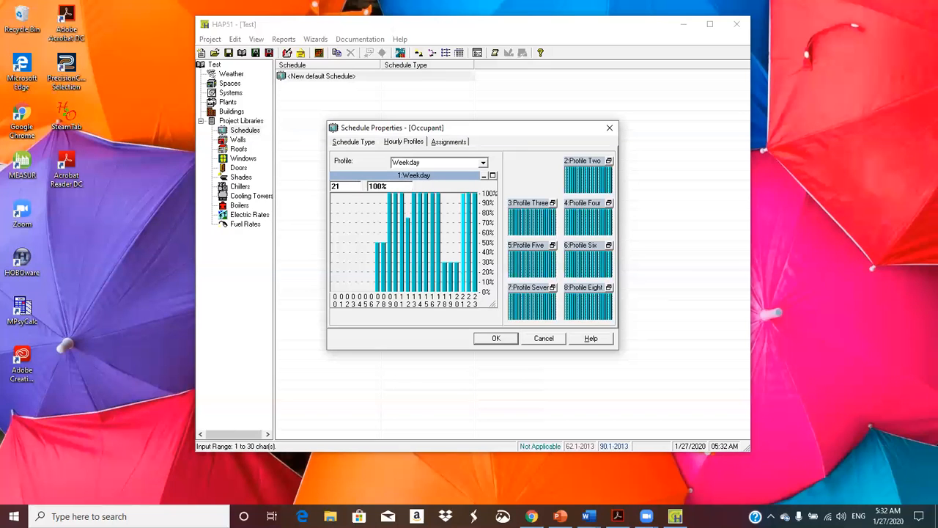
pyautogui.write('-23')
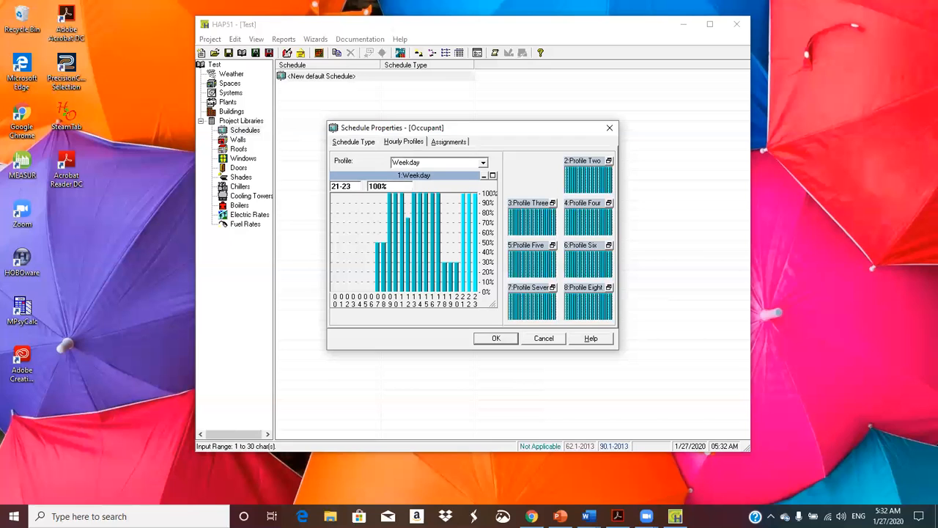
pyautogui.click(392, 186)
pyautogui.write('10')
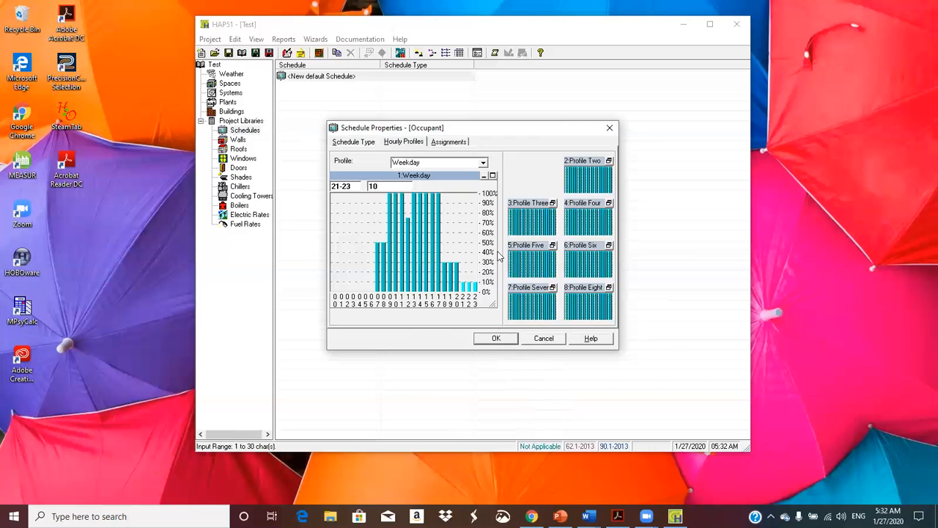
pyautogui.doubleClick(593, 163)
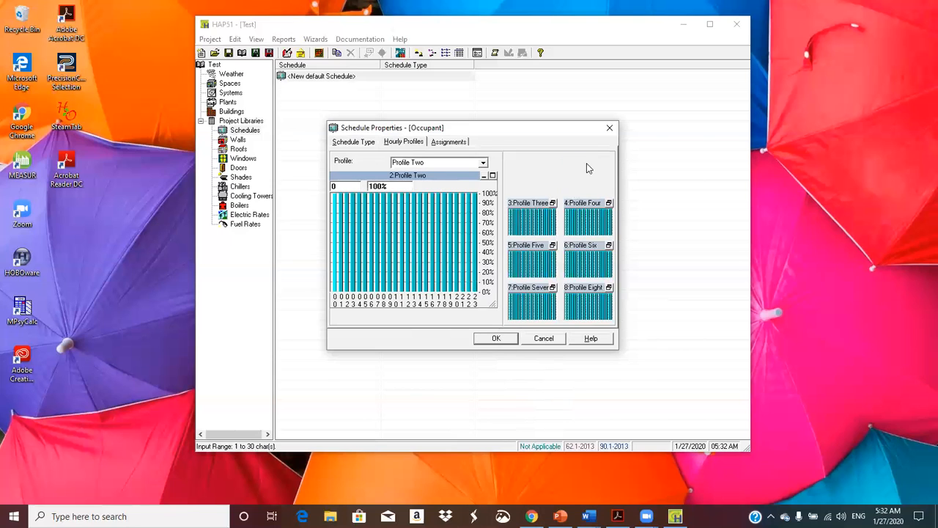
pyautogui.click(506, 340)
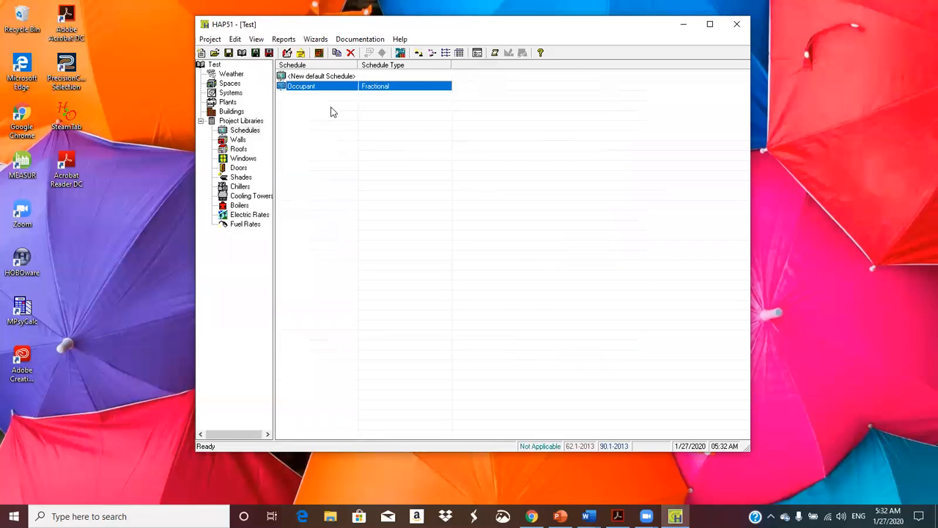
# Reopen the Occupant schedule and rename its second hourly profile as Weekend
pyautogui.doubleClick(318, 86)
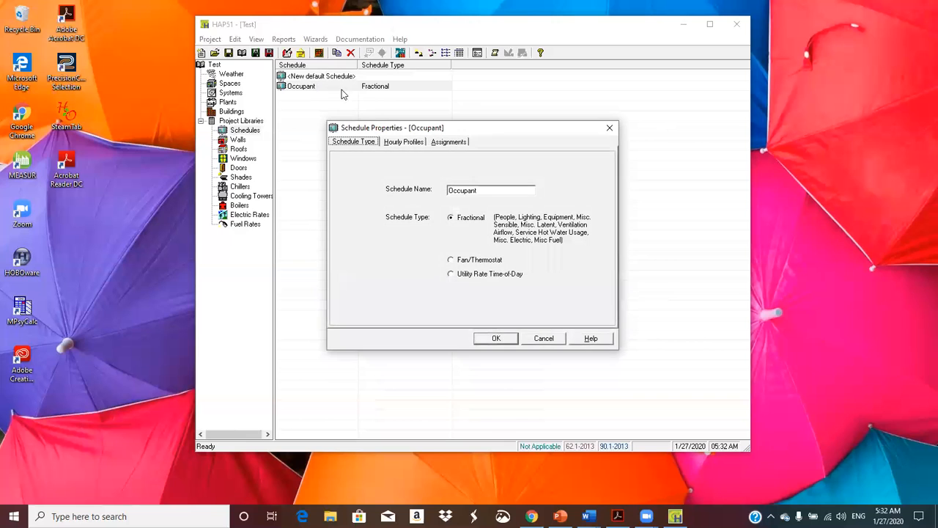
pyautogui.click(407, 140)
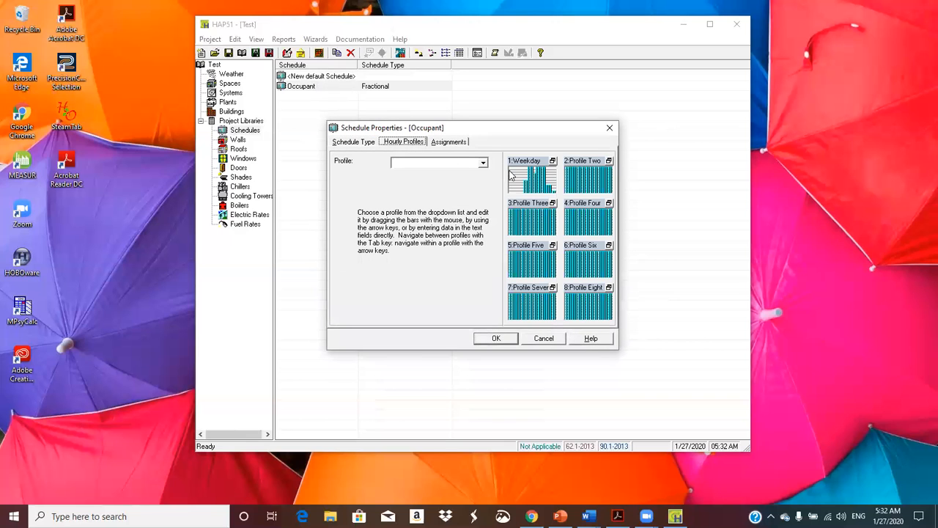
pyautogui.doubleClick(592, 164)
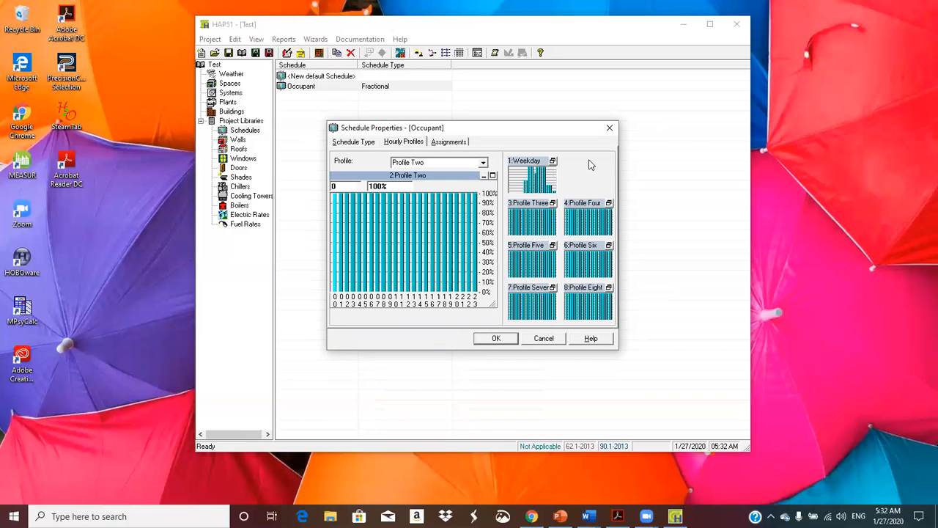
pyautogui.click(432, 161)
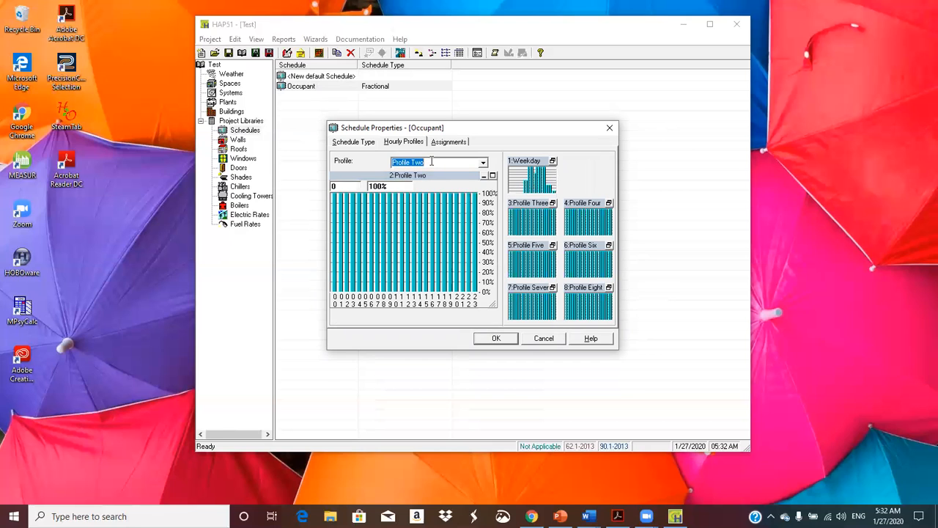
pyautogui.write('Weekend')
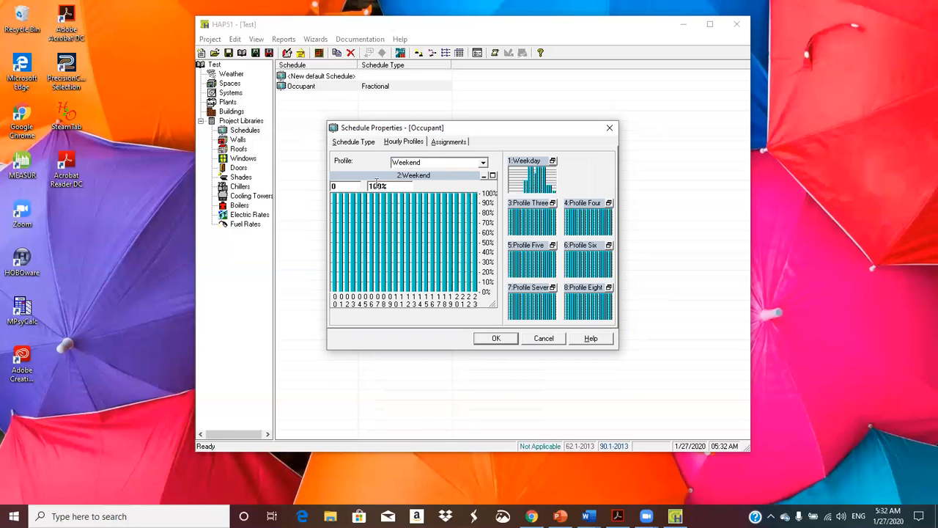
# Set hours 0-23 of the Occupant schedule's Weekend profile to 5% and save the schedule
pyautogui.click(340, 186)
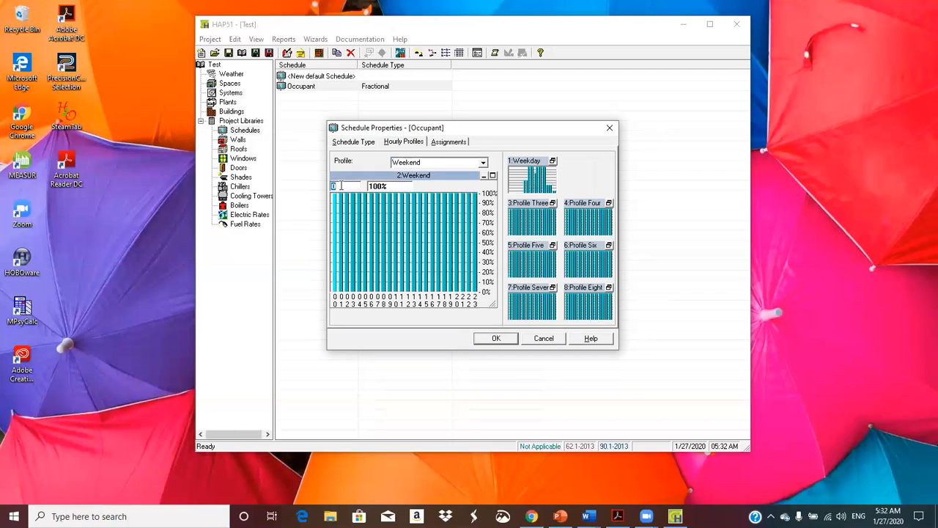
pyautogui.write('0-23')
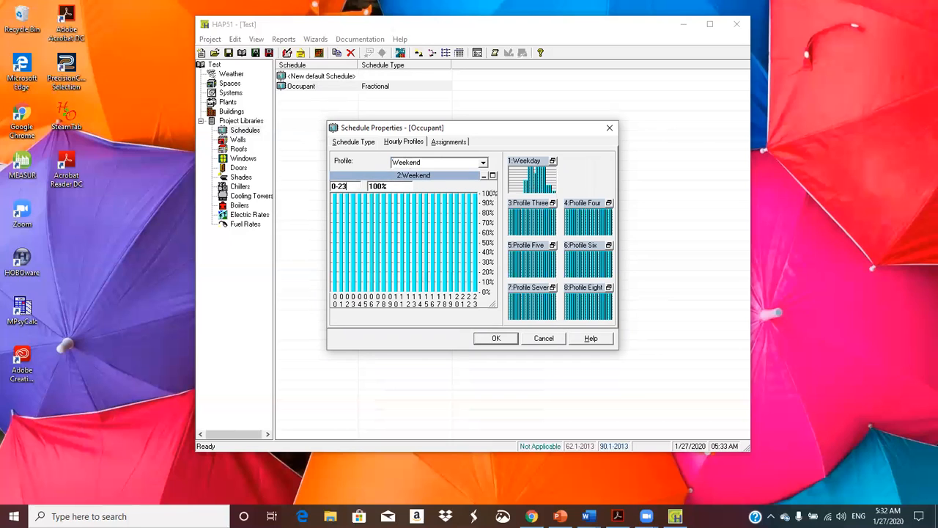
pyautogui.click(398, 186)
pyautogui.write('5')
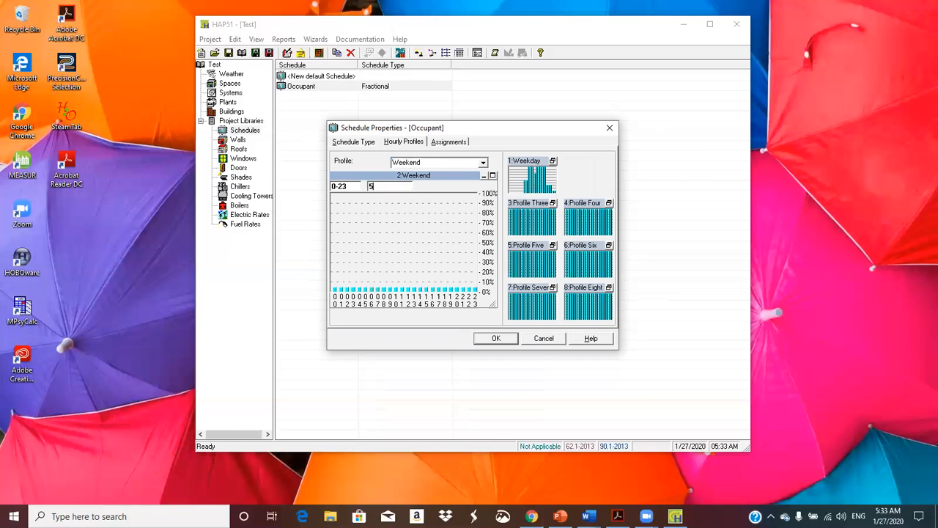
pyautogui.click(496, 339)
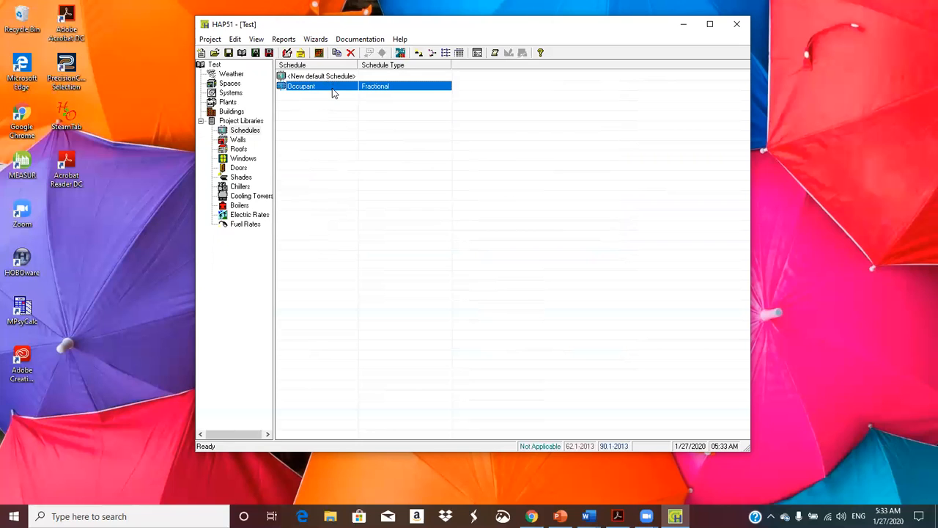
# Create a new schedule named Lights, keeping the Fractional type
pyautogui.rightClick(336, 92)
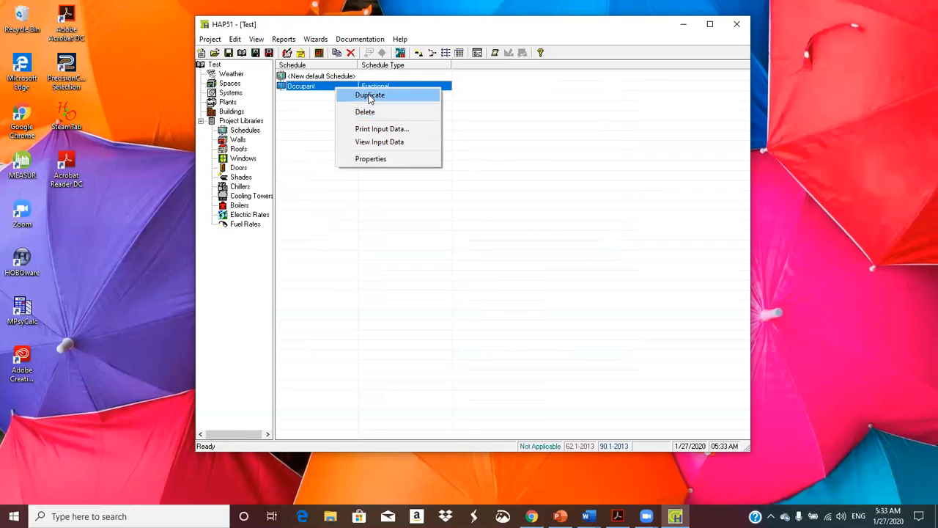
pyautogui.click(371, 212)
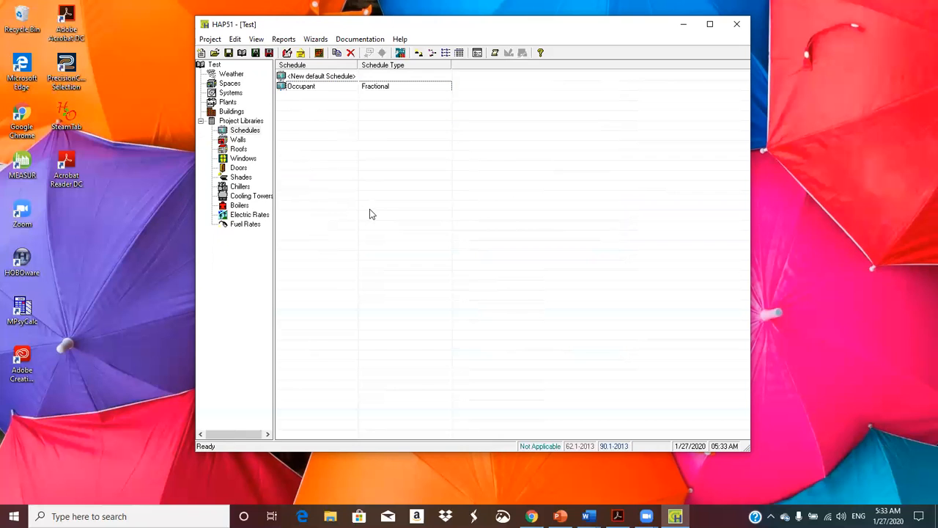
pyautogui.doubleClick(334, 77)
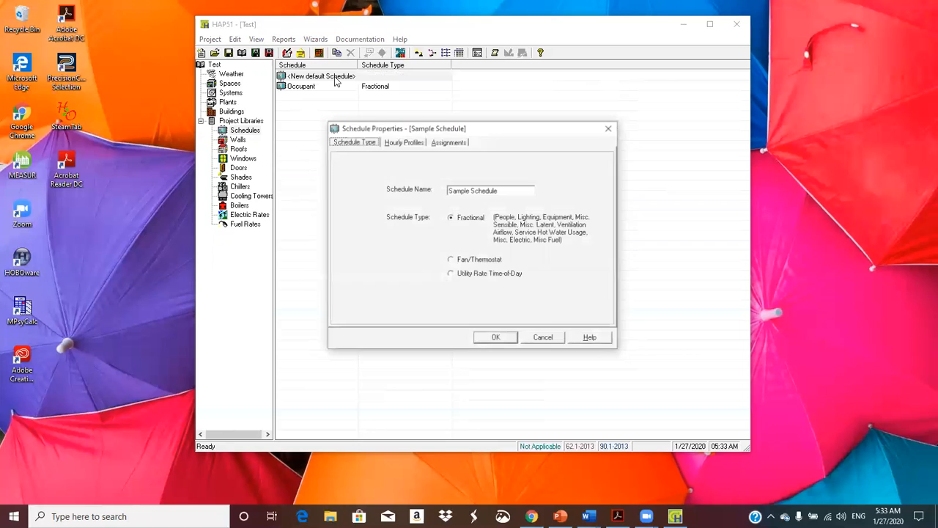
pyautogui.click(511, 192)
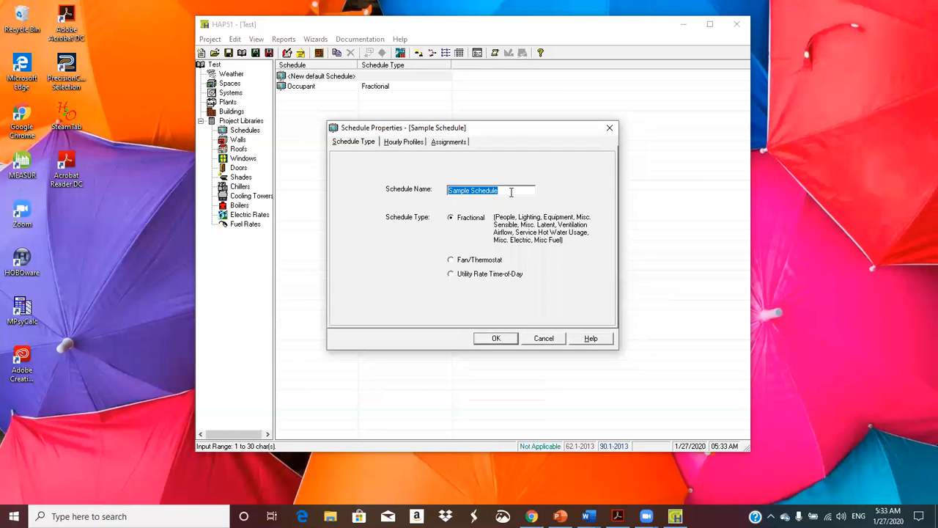
pyautogui.write('Light')
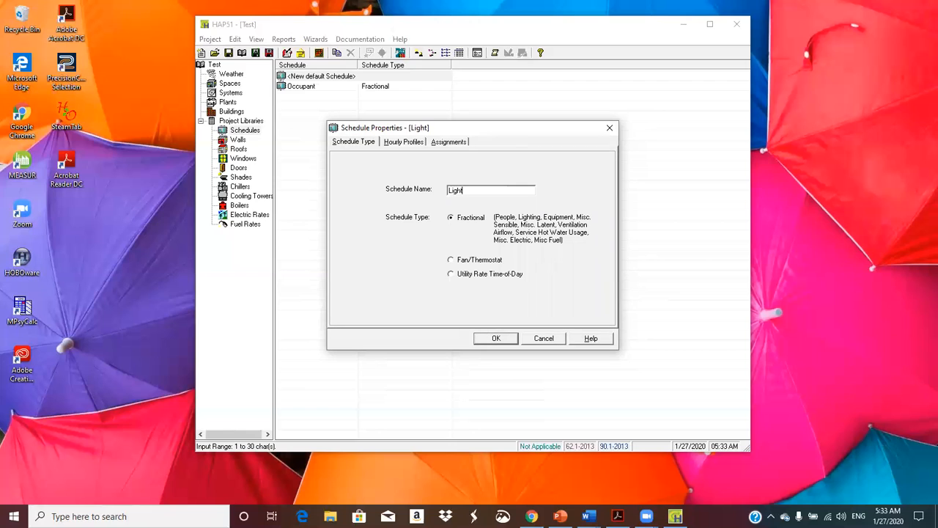
pyautogui.write('s')
# Rename the first hourly profile of the Lights schedule as Weekday
pyautogui.click(415, 143)
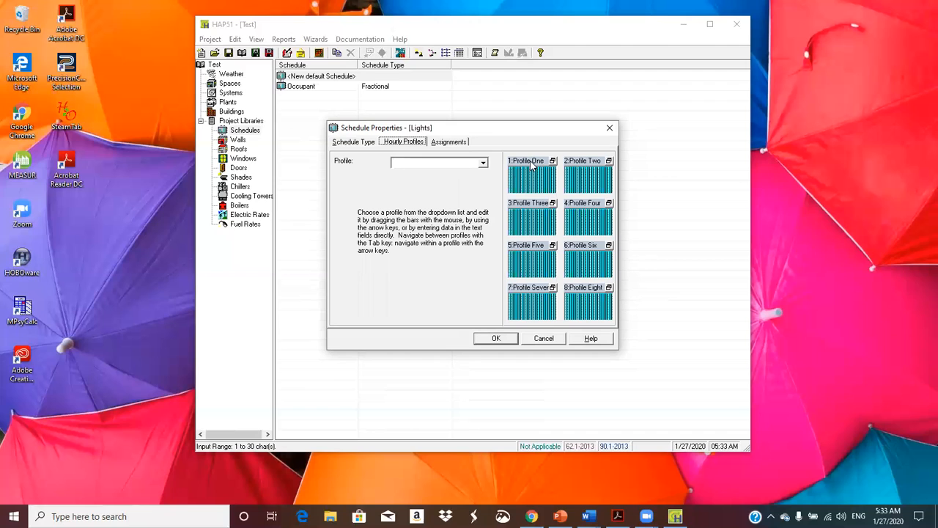
pyautogui.click(532, 166)
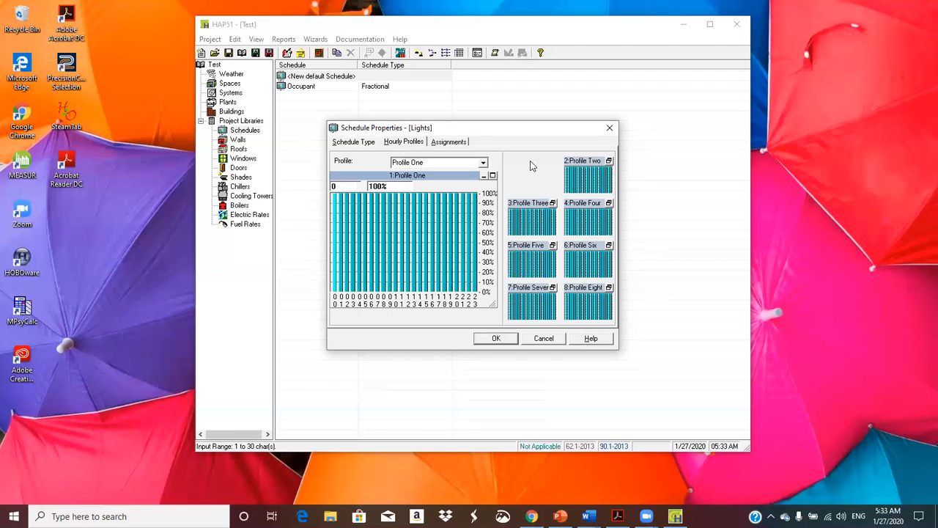
pyautogui.click(442, 162)
pyautogui.write('Weekd')
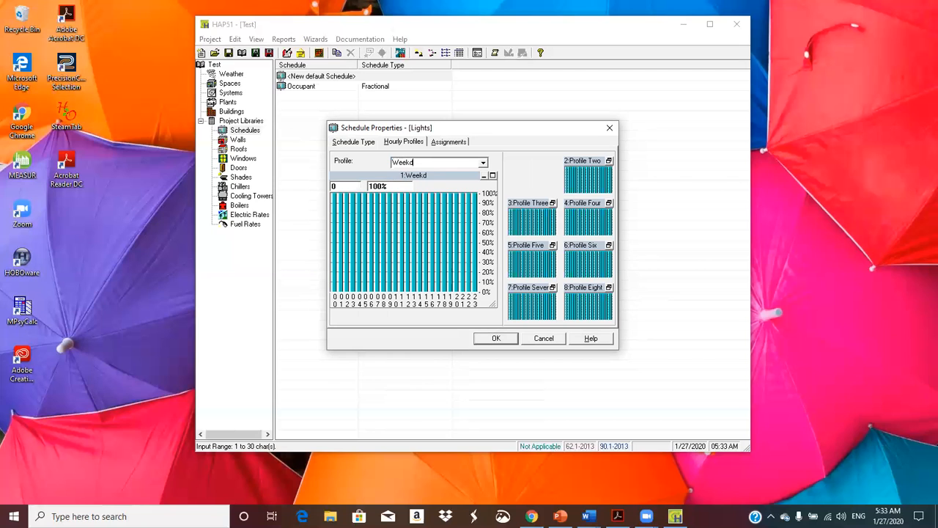
pyautogui.write('ay')
# Set the Lights schedule's Weekday profile to 10% for hours 0-6 and 20% for hours 21-23
pyautogui.click(353, 185)
pyautogui.write('0-')
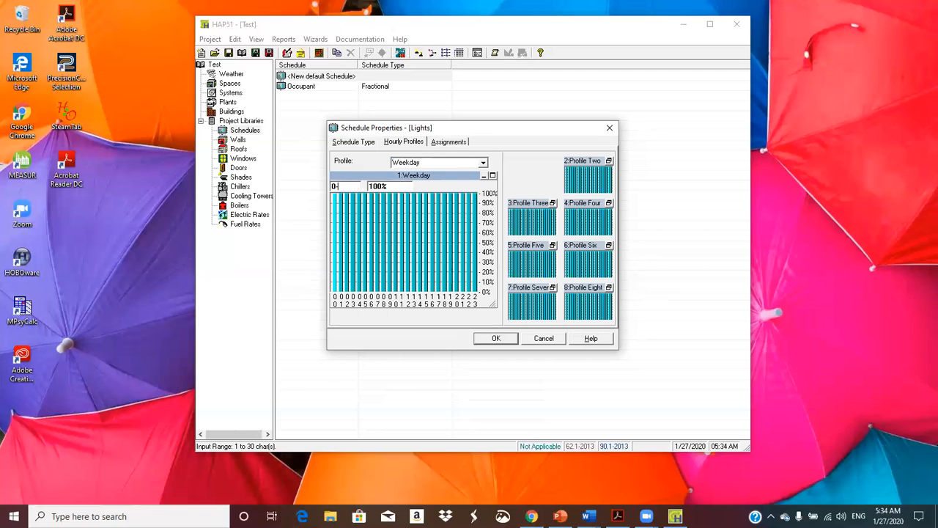
pyautogui.write('6')
pyautogui.click(389, 186)
pyautogui.write('10')
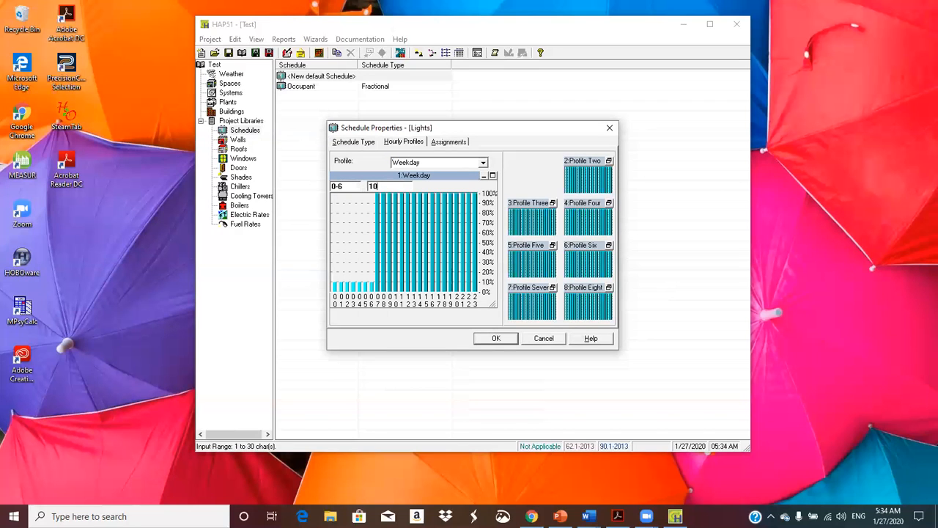
pyautogui.click(353, 186)
pyautogui.write('21-23')
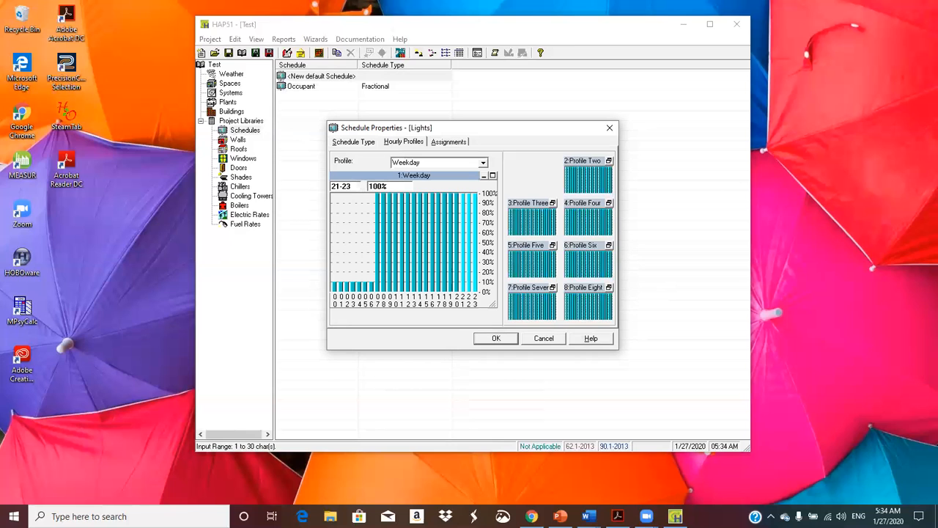
pyautogui.click(391, 186)
pyautogui.write('20')
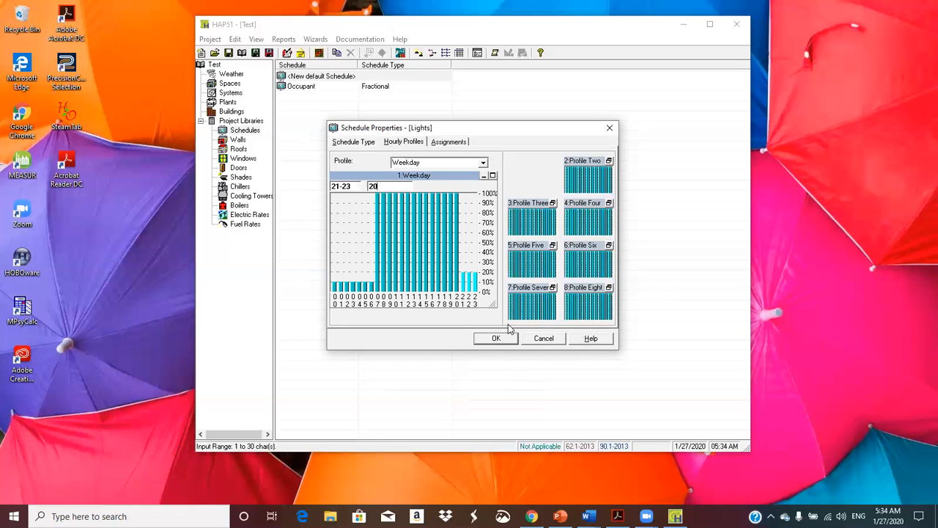
# Rename the second hourly profile of the Lights schedule as Weekend
pyautogui.doubleClick(598, 162)
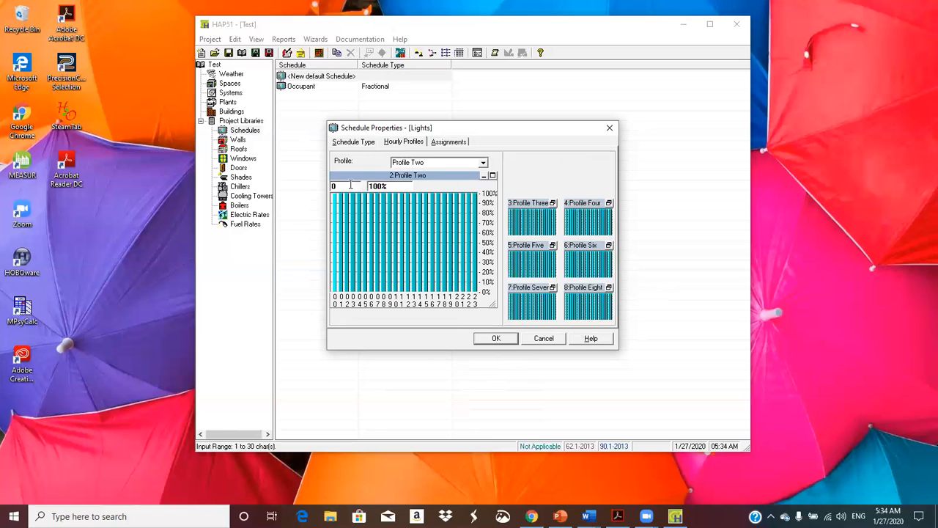
pyautogui.click(433, 162)
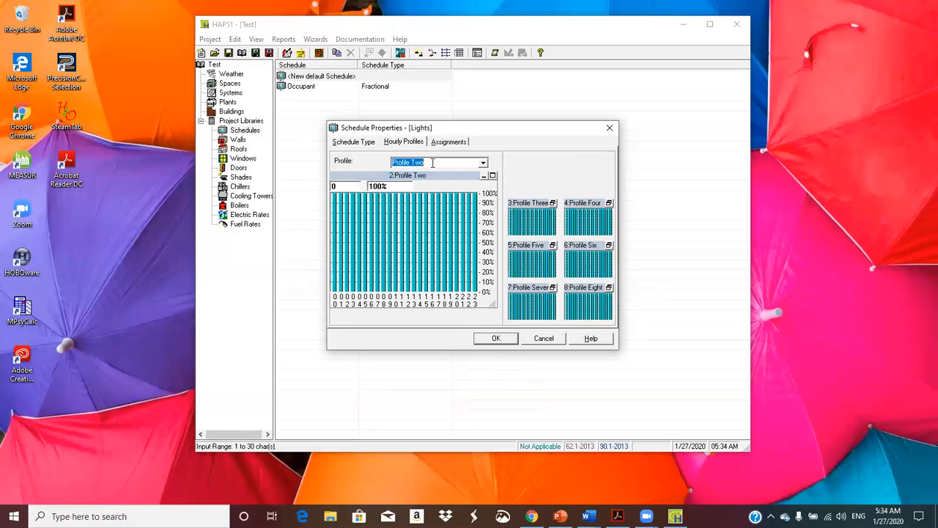
pyautogui.write('Week')
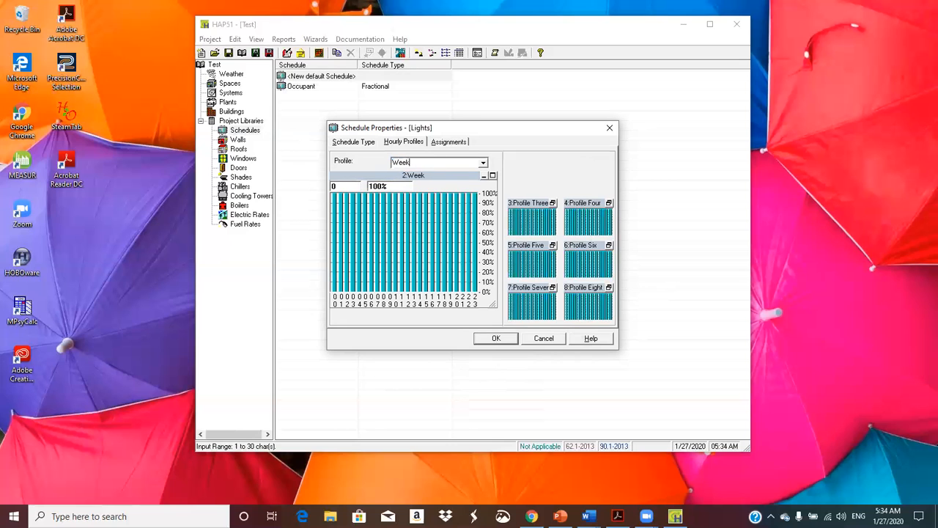
pyautogui.write('end')
# Set hours 0-23 of the Lights schedule's Weekend profile to 10% and save the schedule
pyautogui.click(340, 187)
pyautogui.write('-')
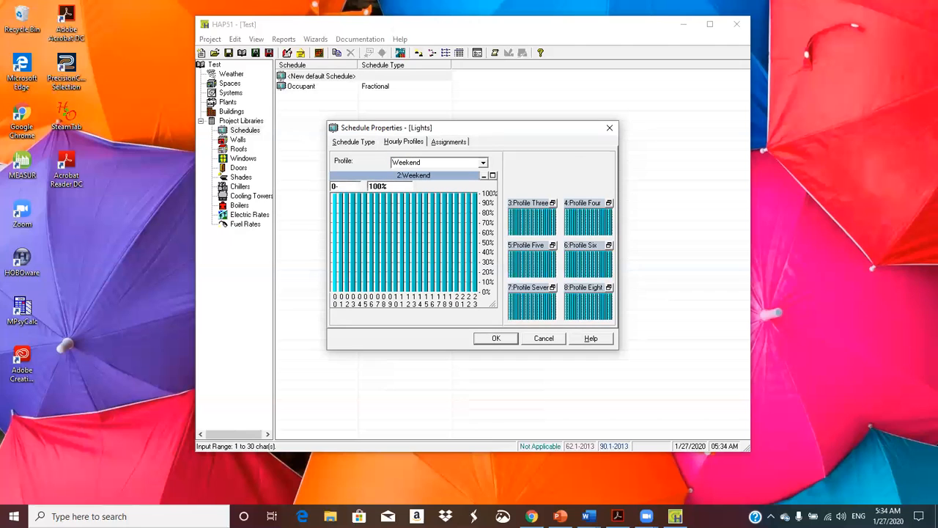
pyautogui.write('23')
pyautogui.click(394, 185)
pyautogui.write('10')
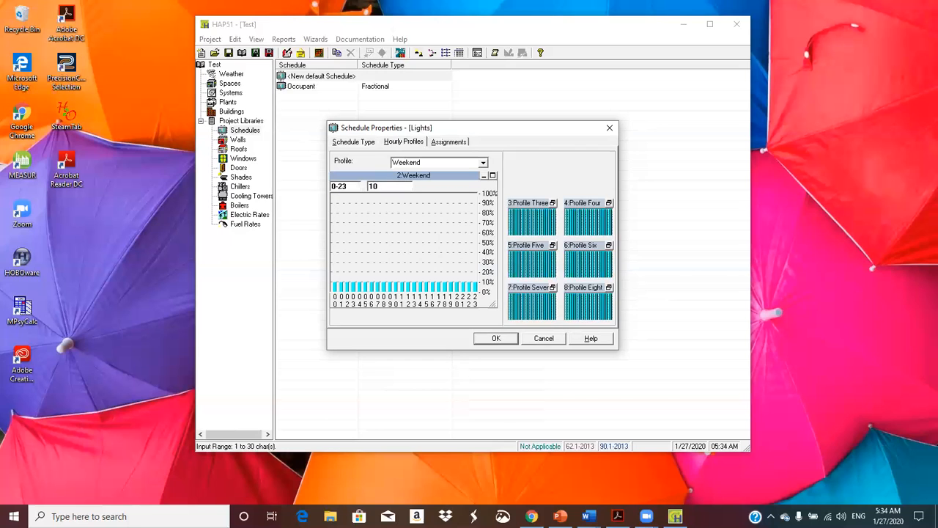
pyautogui.click(495, 338)
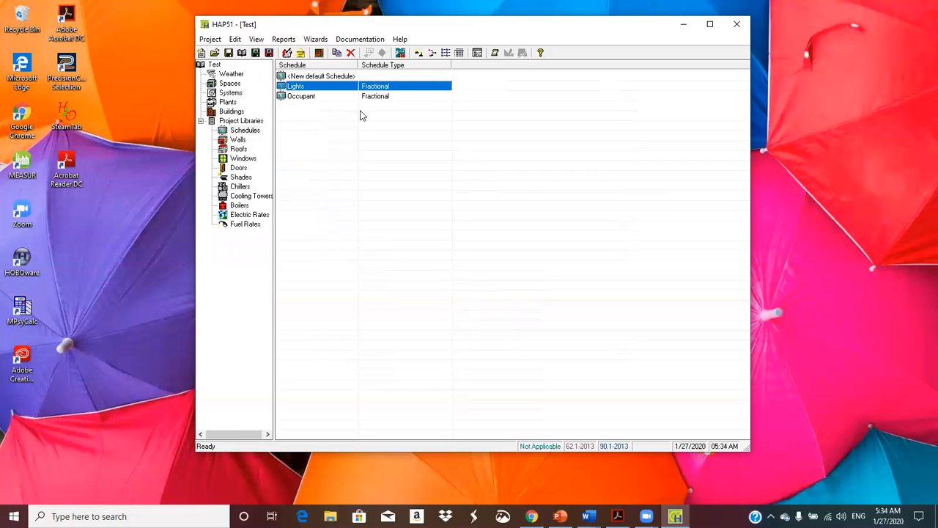
# Duplicate the Occupant schedule, name the copy Equipment and save it with the copied hourly profiles
pyautogui.click(306, 99)
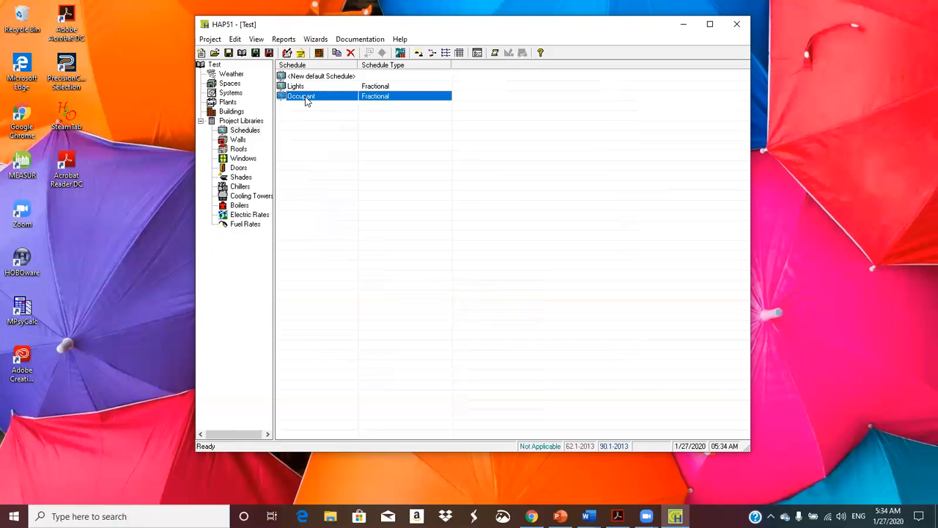
pyautogui.rightClick(307, 100)
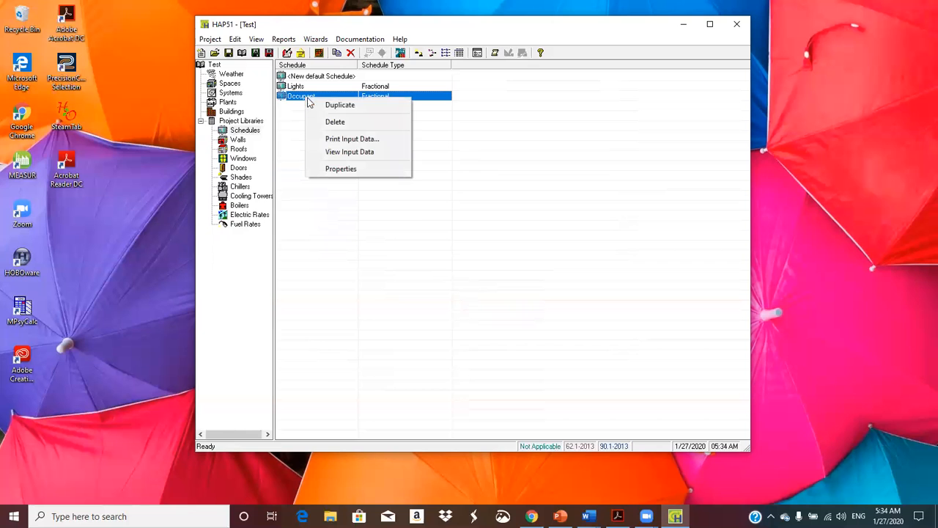
pyautogui.click(354, 106)
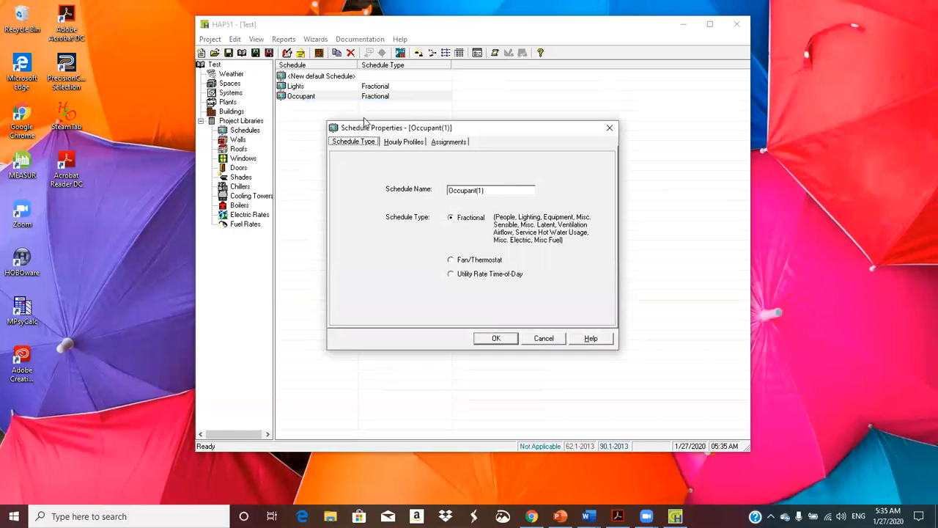
pyautogui.click(492, 190)
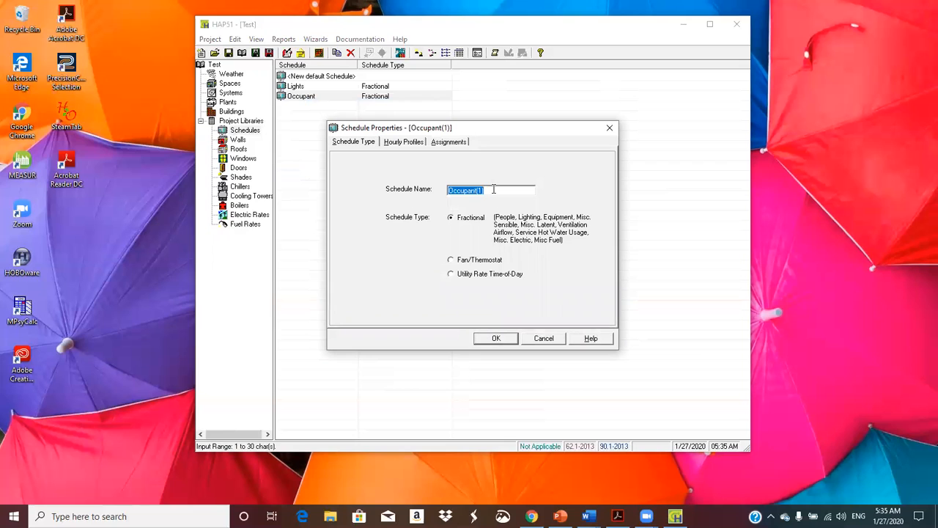
pyautogui.write('Eq')
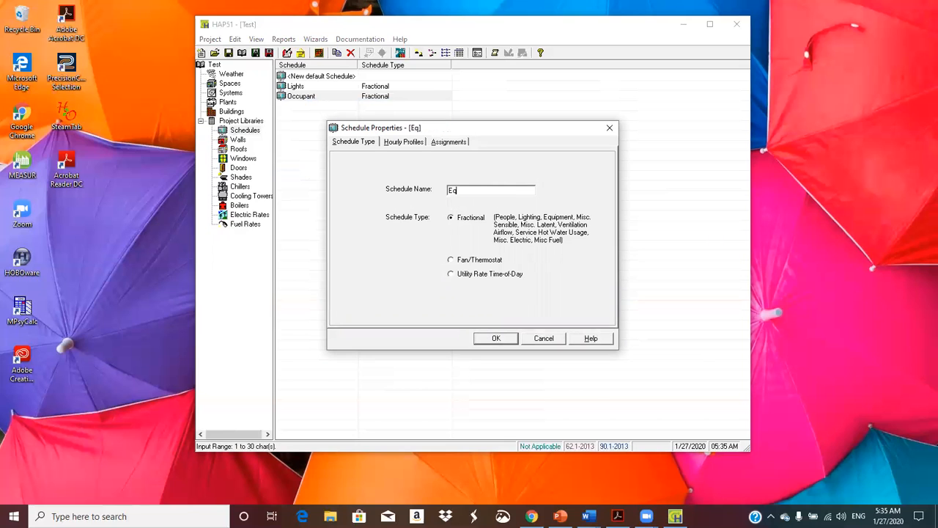
pyautogui.write('uipment')
pyautogui.click(405, 143)
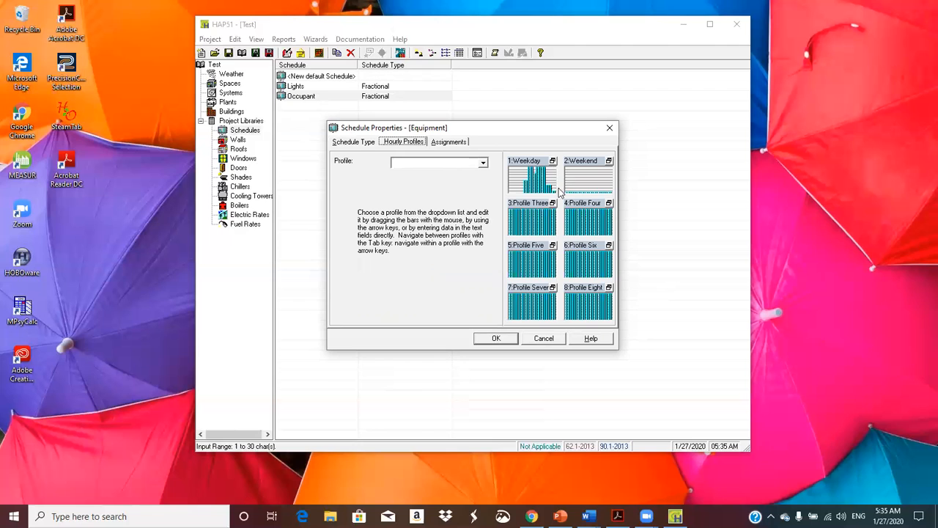
pyautogui.click(508, 341)
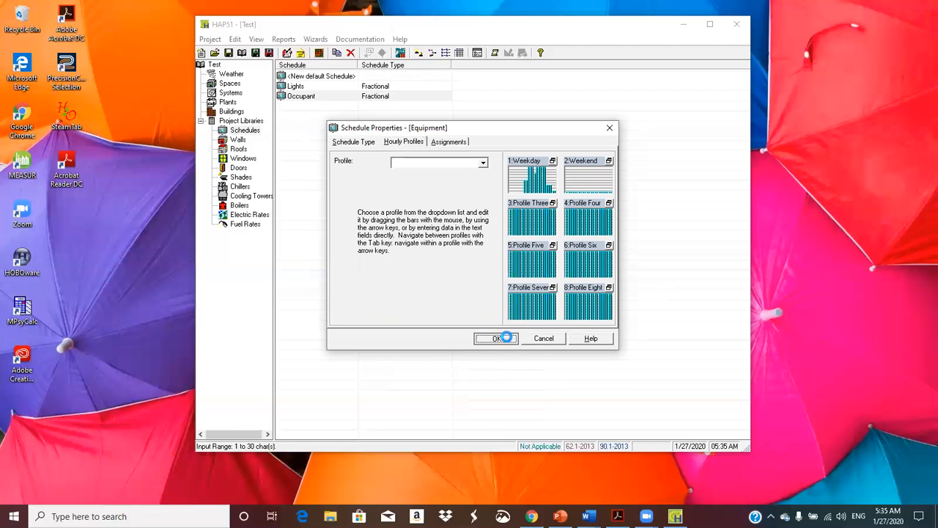
# Create a new schedule named T'Stat with the schedule type Fan/Thermostat
pyautogui.rightClick(346, 78)
pyautogui.doubleClick(335, 76)
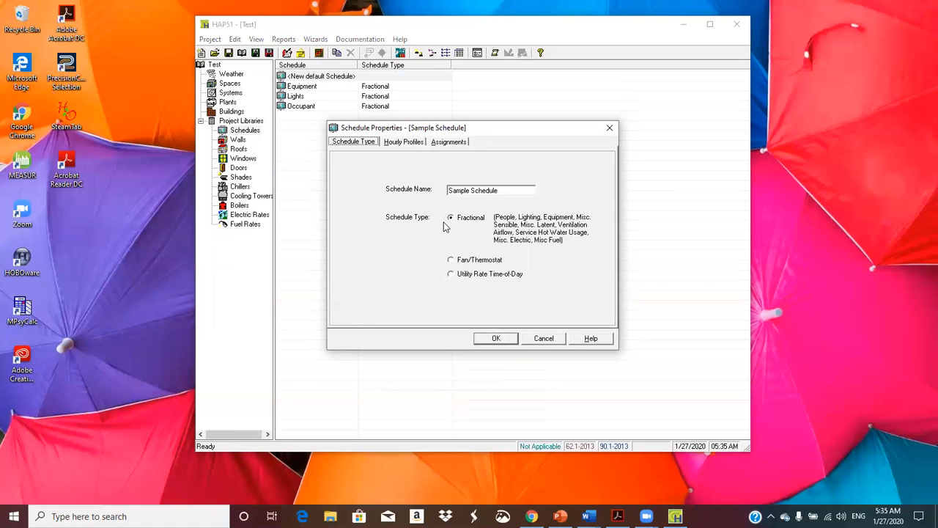
pyautogui.click(505, 189)
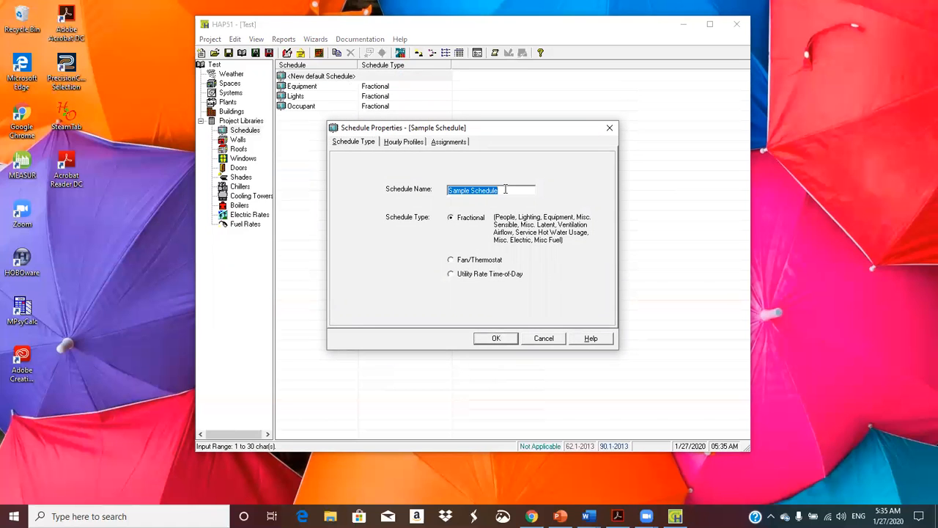
pyautogui.write("T'")
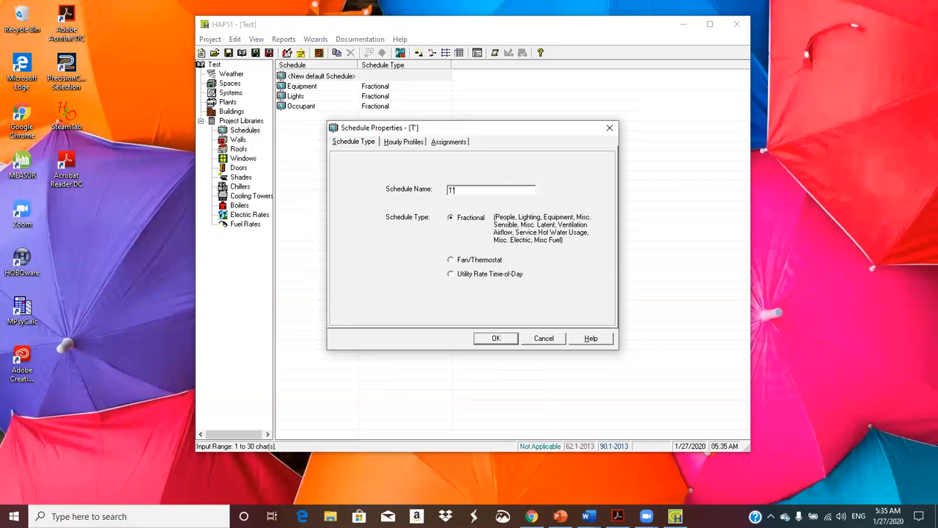
pyautogui.write('Stat')
pyautogui.click(452, 261)
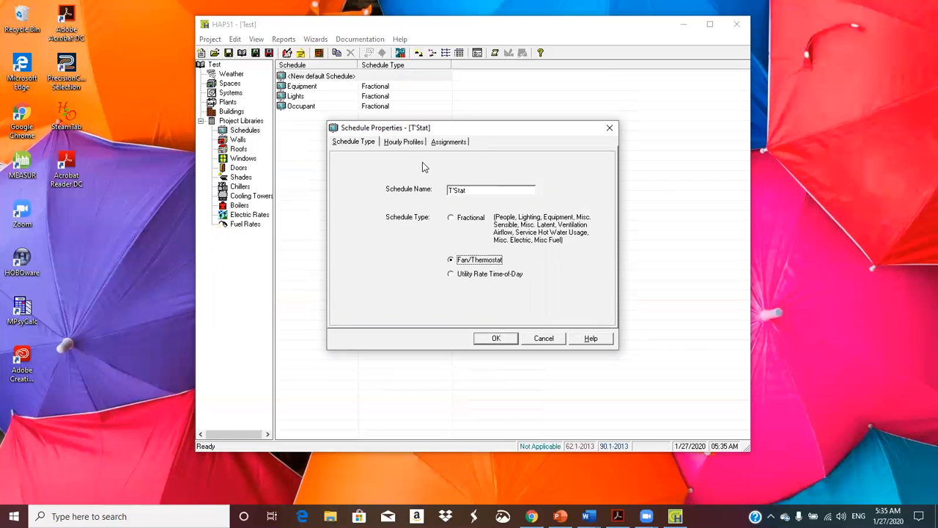
# Rename the first hourly profile of the T'Stat schedule as Weekday
pyautogui.click(404, 142)
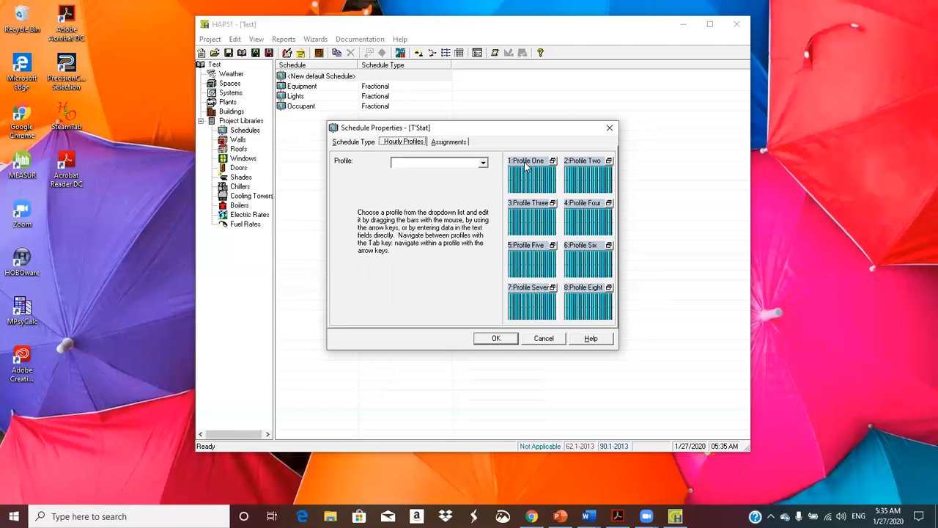
pyautogui.click(453, 162)
pyautogui.write('W')
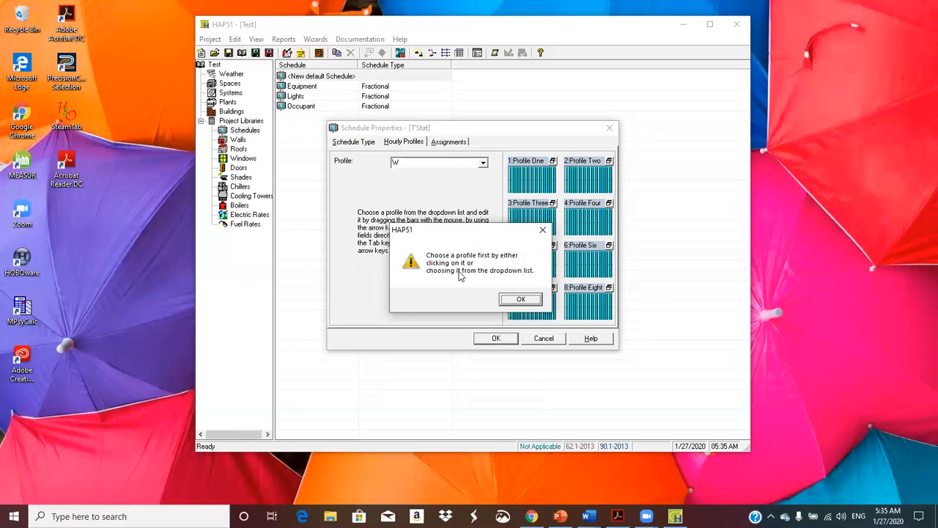
pyautogui.click(511, 300)
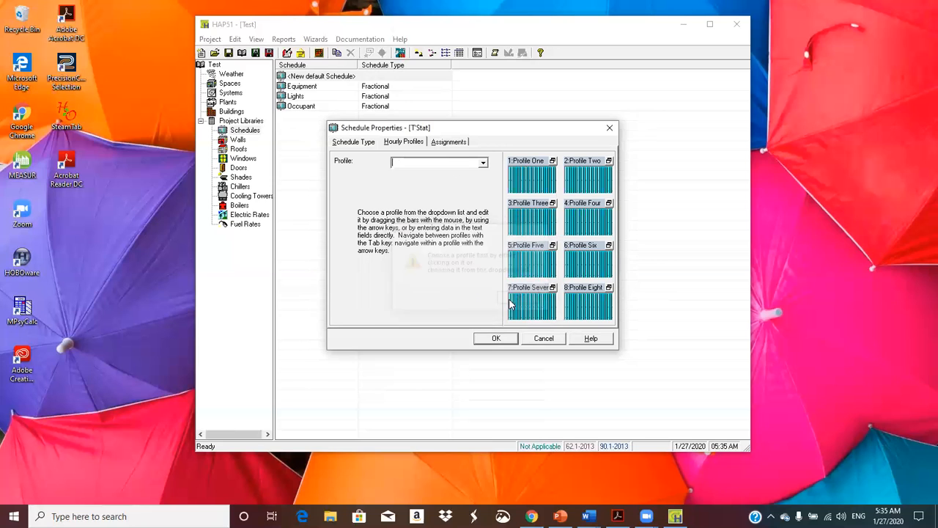
pyautogui.click(521, 168)
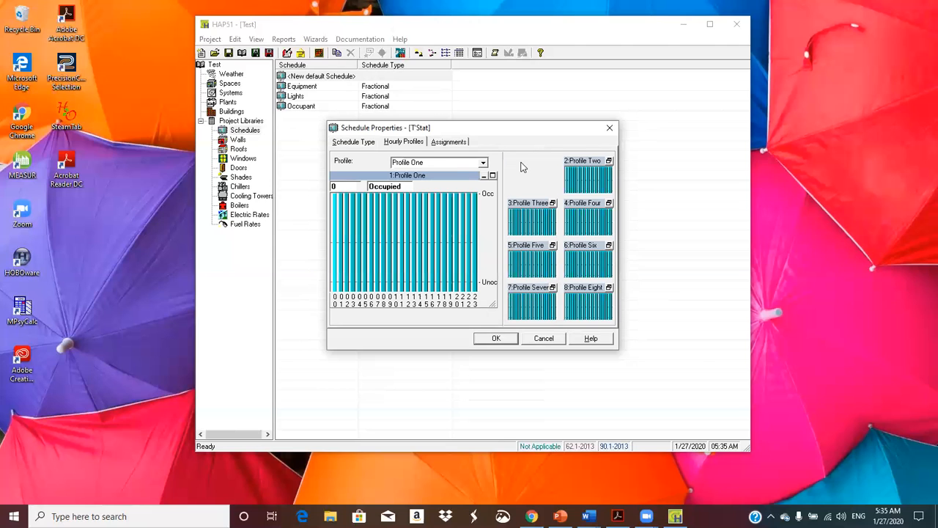
pyautogui.click(433, 161)
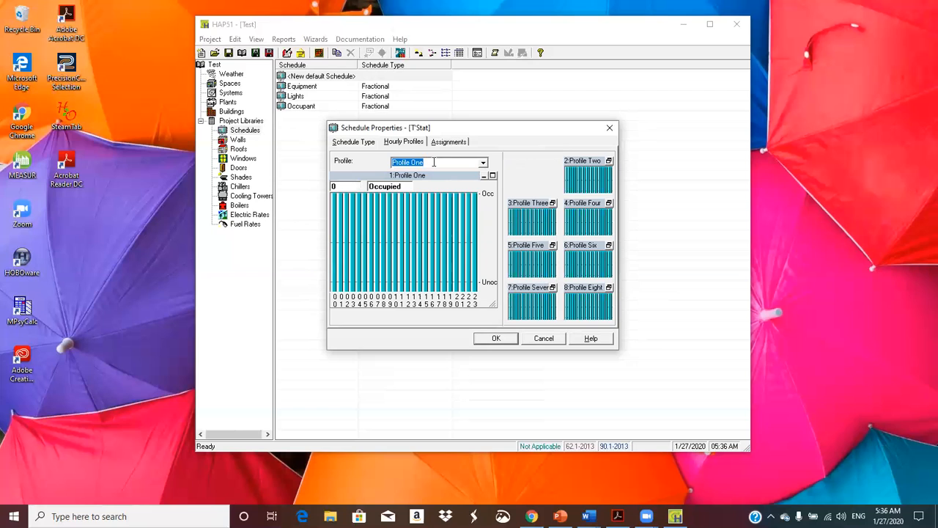
pyautogui.write('Week')
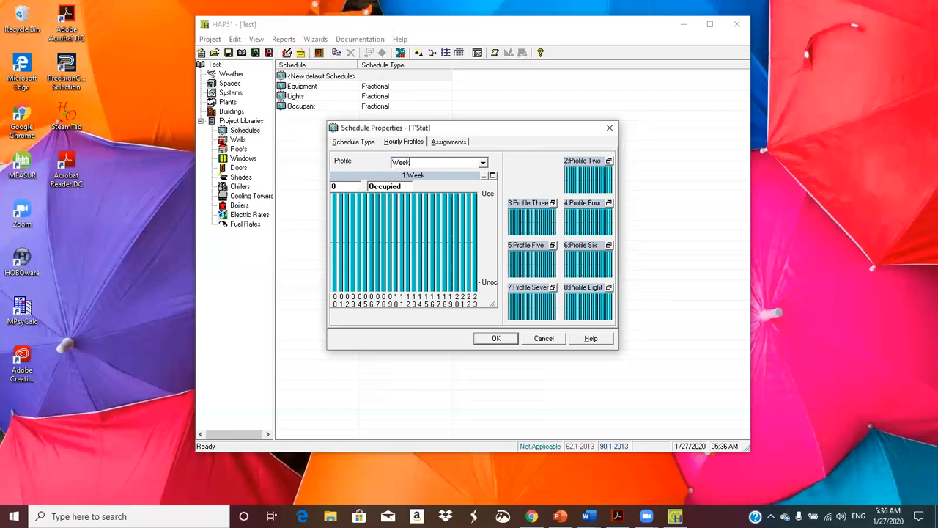
pyautogui.write('day')
# Enter the hour range 0-5 for the T'Stat schedule's Weekday profile and save the schedule
pyautogui.click(344, 186)
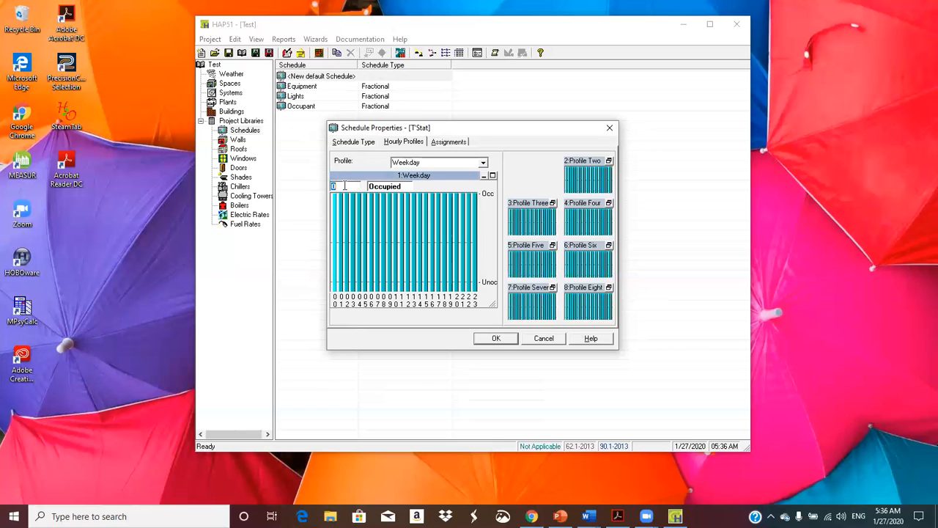
pyautogui.write('0-5')
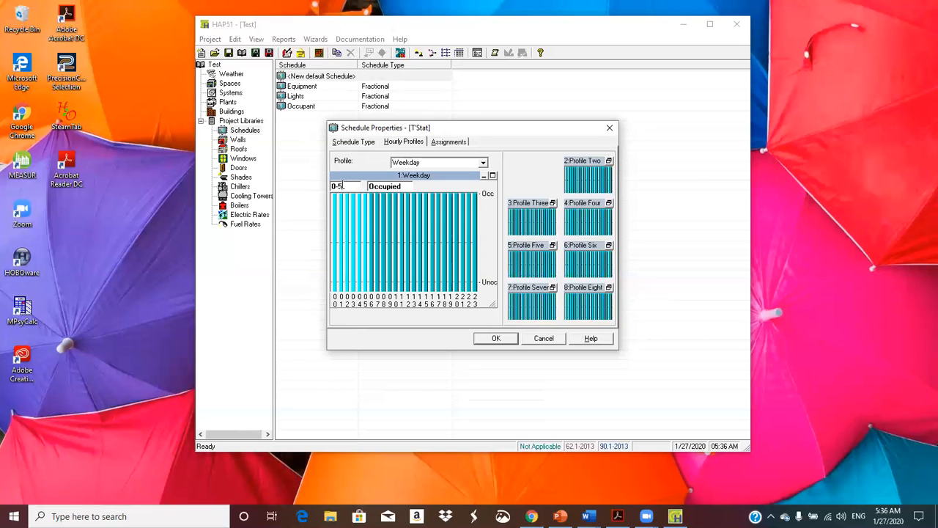
pyautogui.moveTo(350, 186); pyautogui.dragTo(320, 195)
pyautogui.click(431, 371)
pyautogui.click(491, 340)
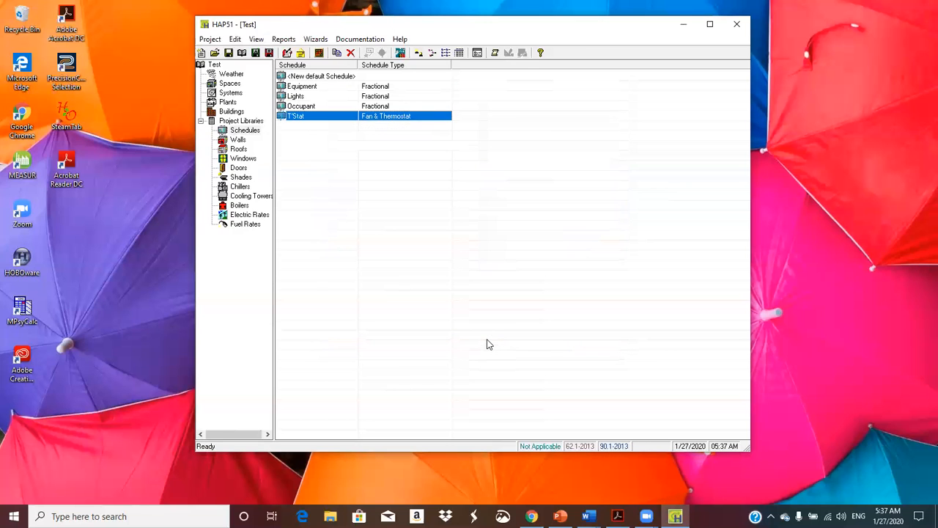
# Assign profile 1 to Monday-Friday and profile 2 to Saturday, Sunday and Holiday for all months of the Equipment schedule, and save it
pyautogui.doubleClick(368, 86)
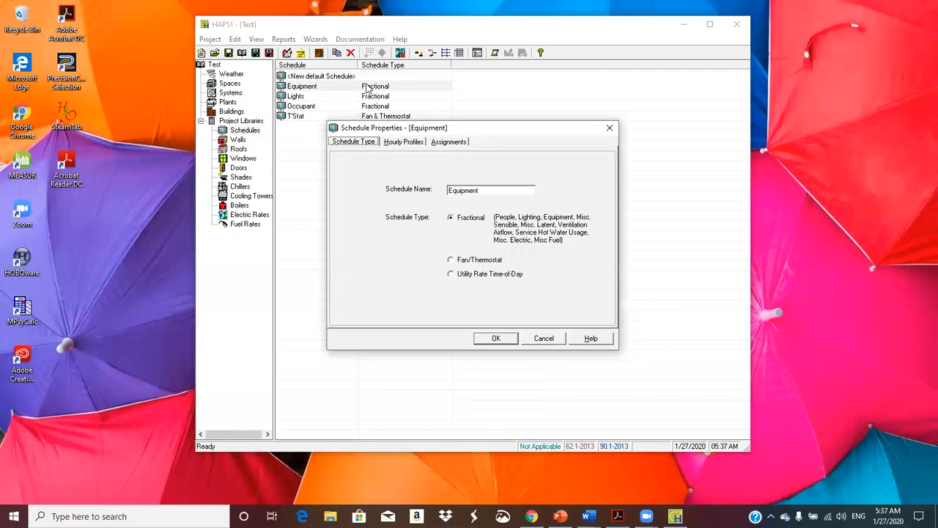
pyautogui.click(441, 143)
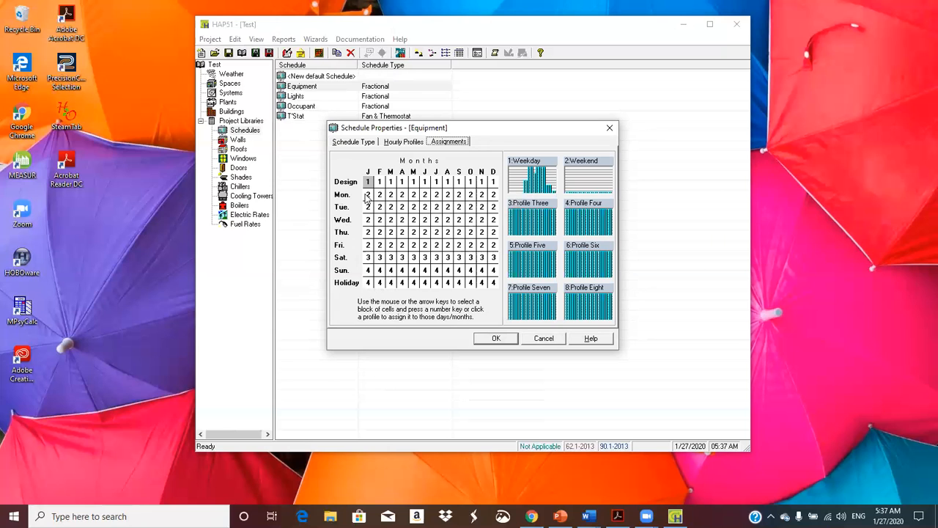
pyautogui.moveTo(369, 195); pyautogui.dragTo(493, 249)
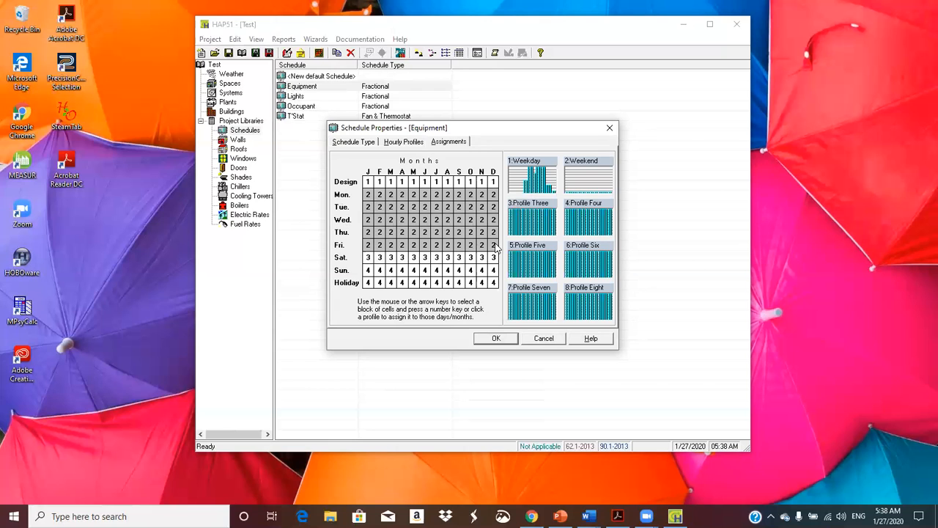
pyautogui.press('1')
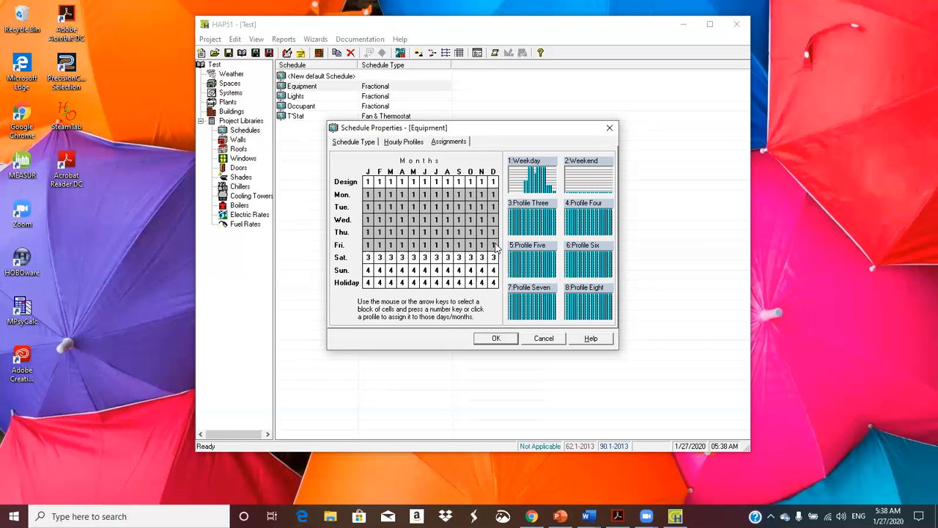
pyautogui.moveTo(368, 261); pyautogui.dragTo(496, 286)
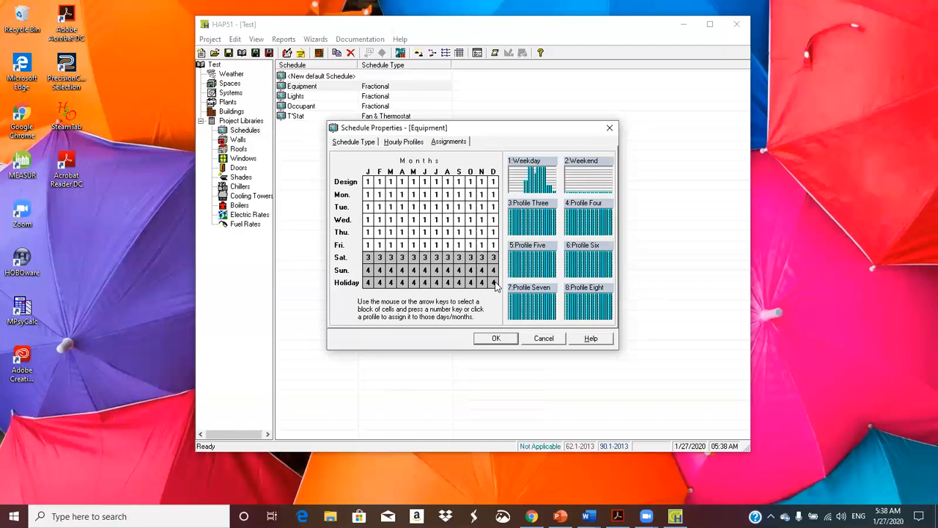
pyautogui.press('2')
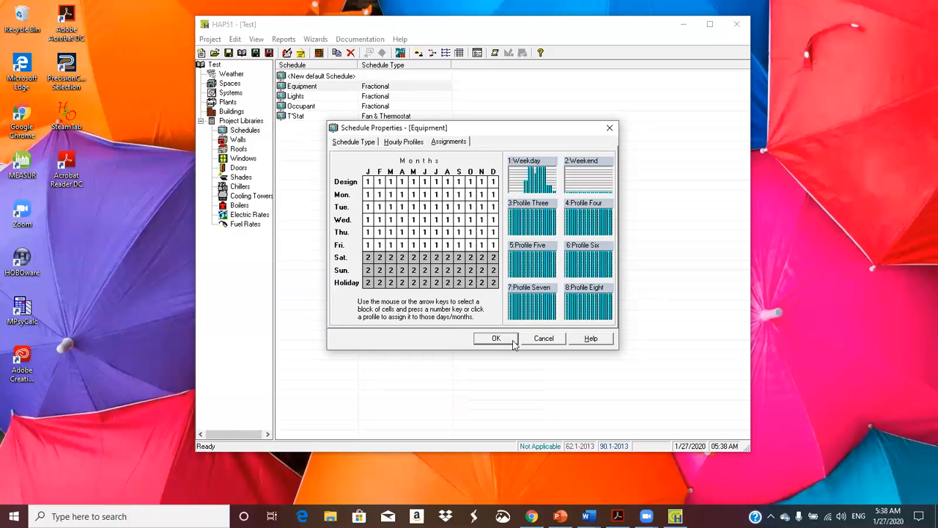
pyautogui.click(497, 339)
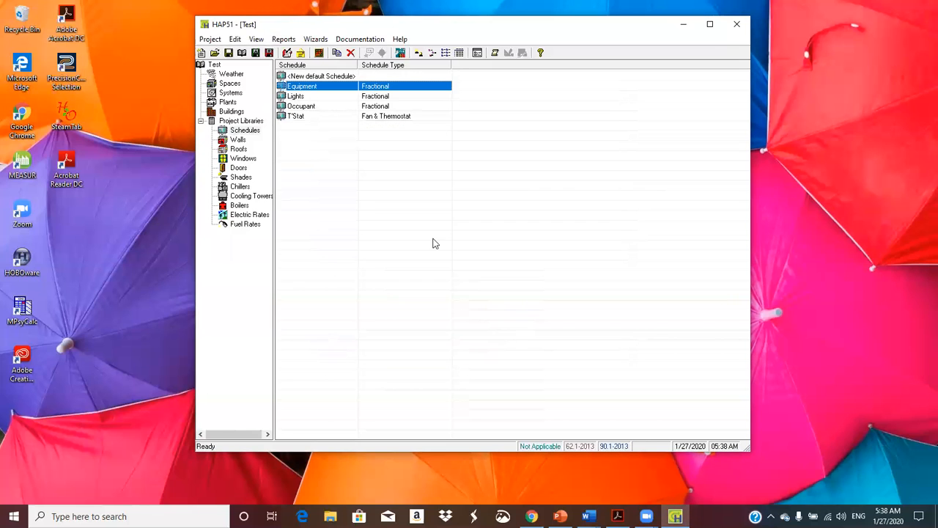
# Assign the Lights schedule's profile 1 to Monday-Friday and profile 2 to Saturday, Sunday and Holiday for all months, and save it
pyautogui.doubleClick(308, 96)
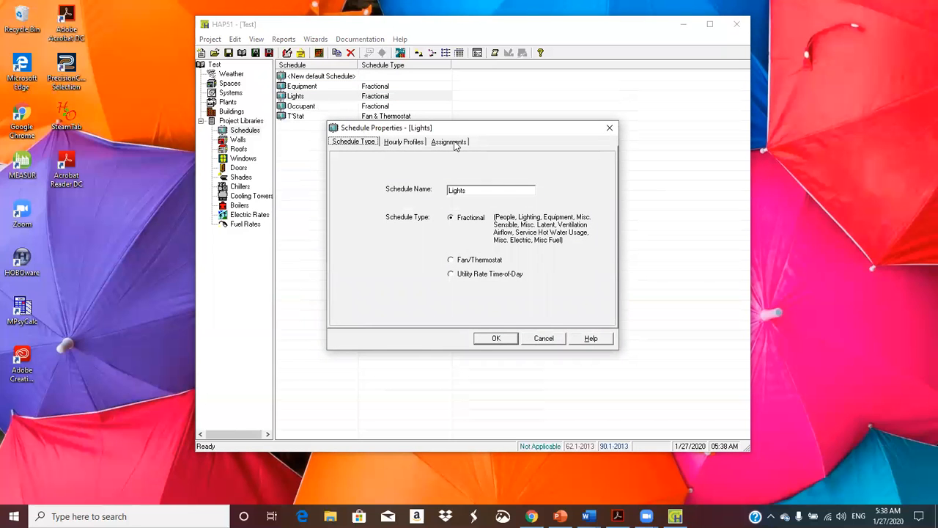
pyautogui.click(456, 143)
pyautogui.moveTo(368, 194)
pyautogui.mouseDown()
pyautogui.moveTo(427, 247)
pyautogui.moveTo(495, 249)
pyautogui.mouseUp()
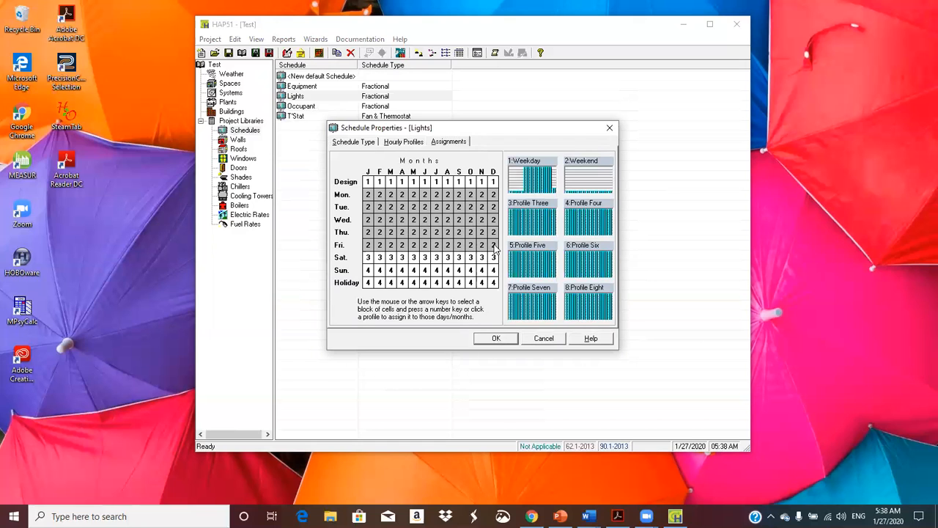
pyautogui.press('1')
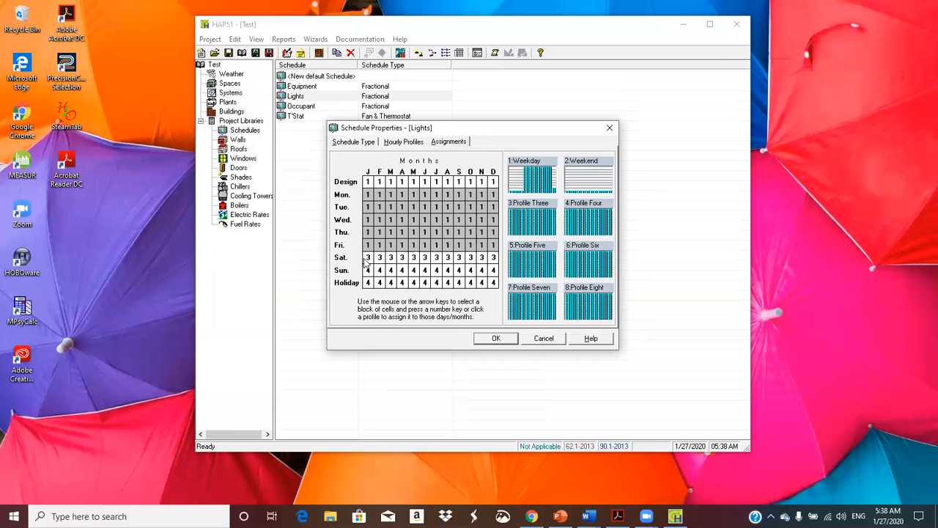
pyautogui.moveTo(369, 262)
pyautogui.mouseDown()
pyautogui.moveTo(375, 273)
pyautogui.moveTo(469, 287)
pyautogui.moveTo(502, 283)
pyautogui.mouseUp()
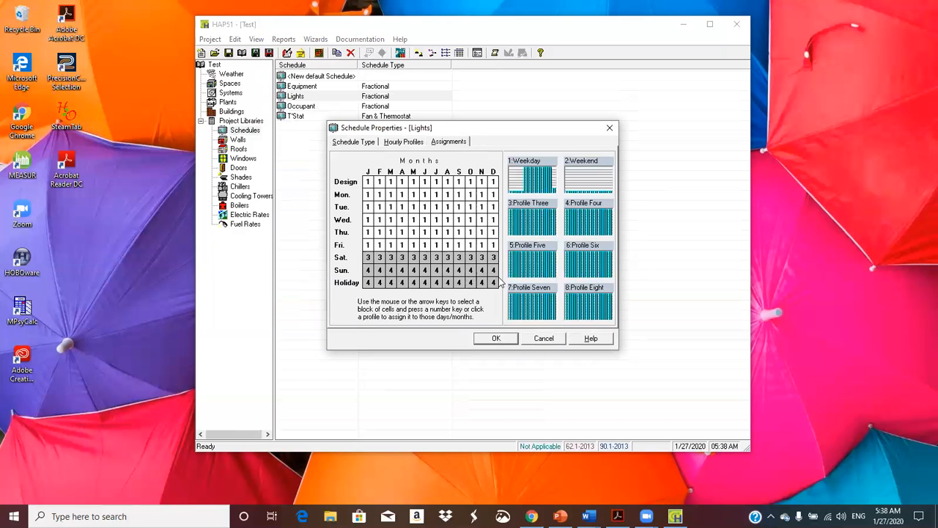
pyautogui.press('2')
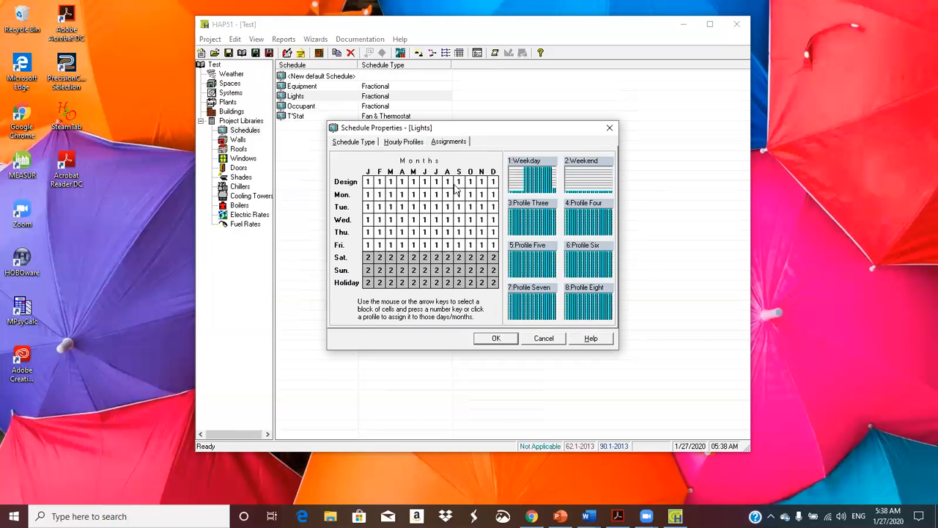
pyautogui.click(496, 339)
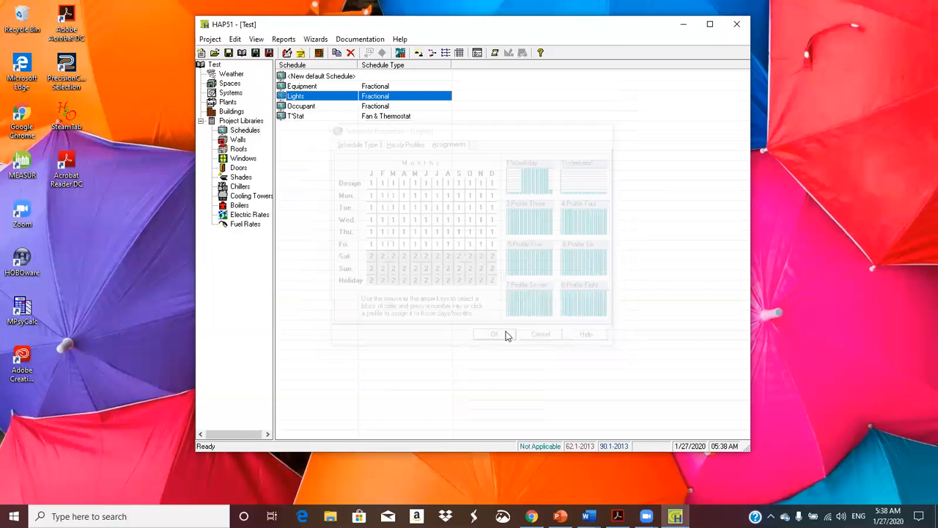
# In the Occupant schedule, assign profile 1 to Monday-Friday and profile 2 to Saturday, Sunday and Holiday for all months, and save it
pyautogui.doubleClick(316, 110)
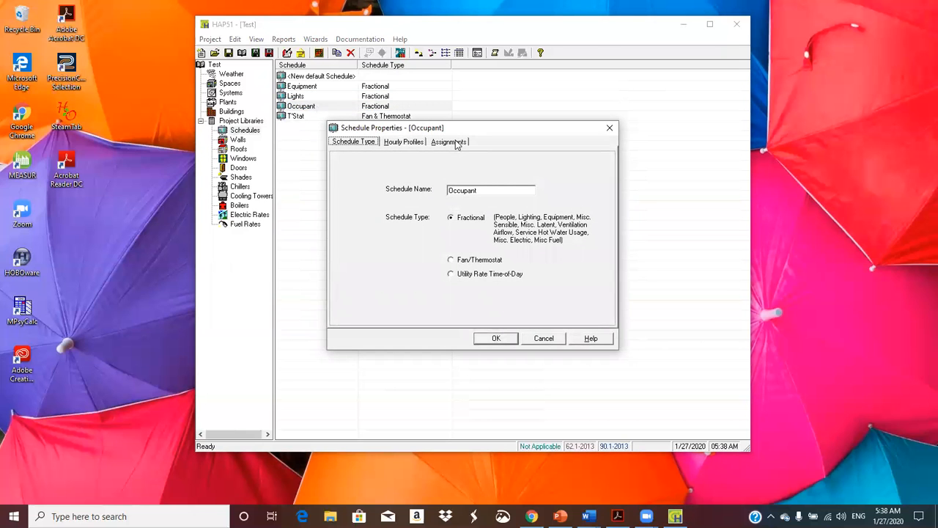
pyautogui.click(456, 143)
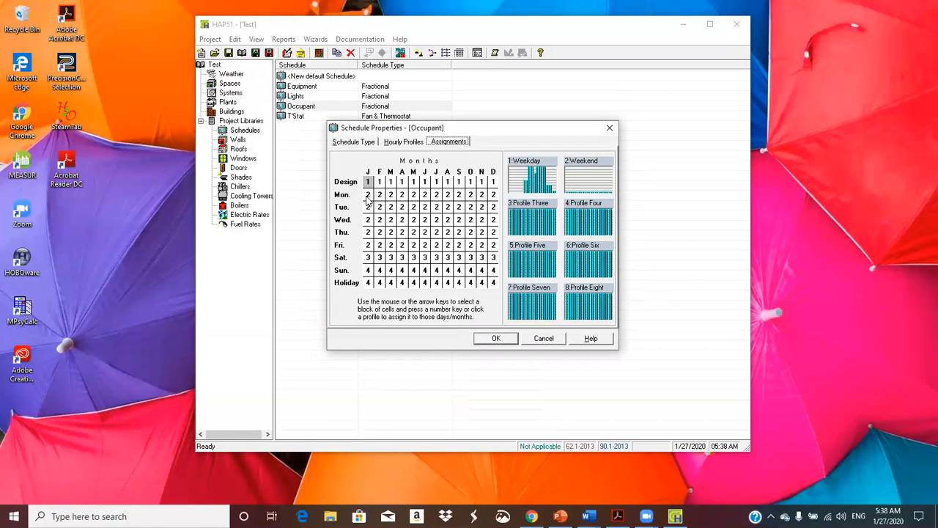
pyautogui.moveTo(368, 198); pyautogui.dragTo(495, 251)
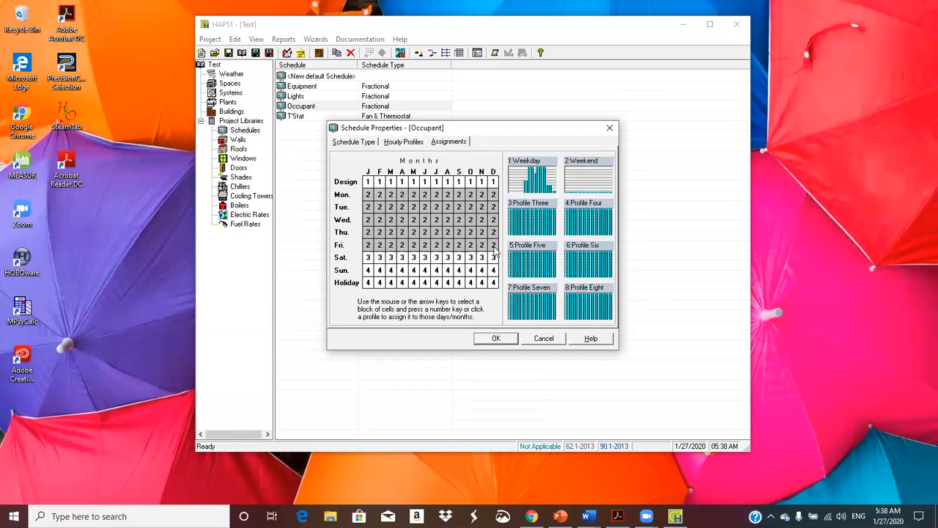
pyautogui.press('1')
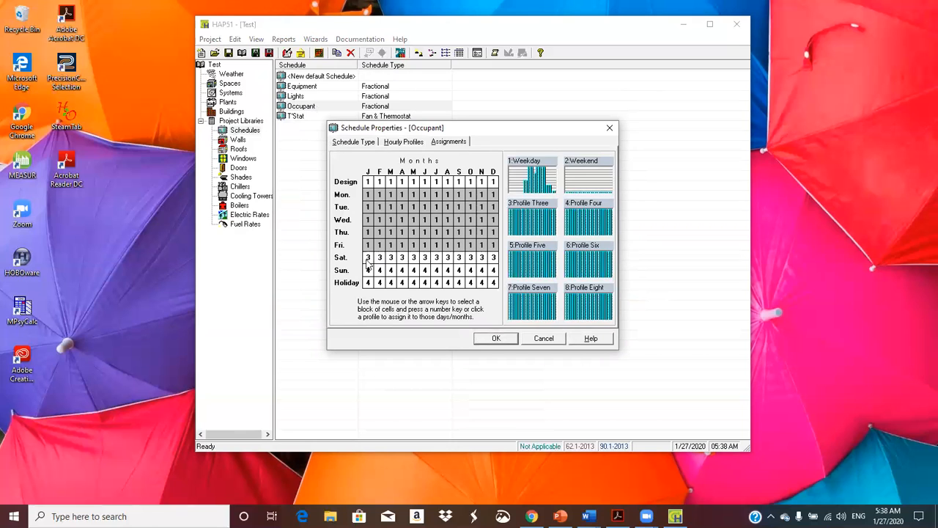
pyautogui.moveTo(369, 259); pyautogui.dragTo(495, 283)
pyautogui.press('2')
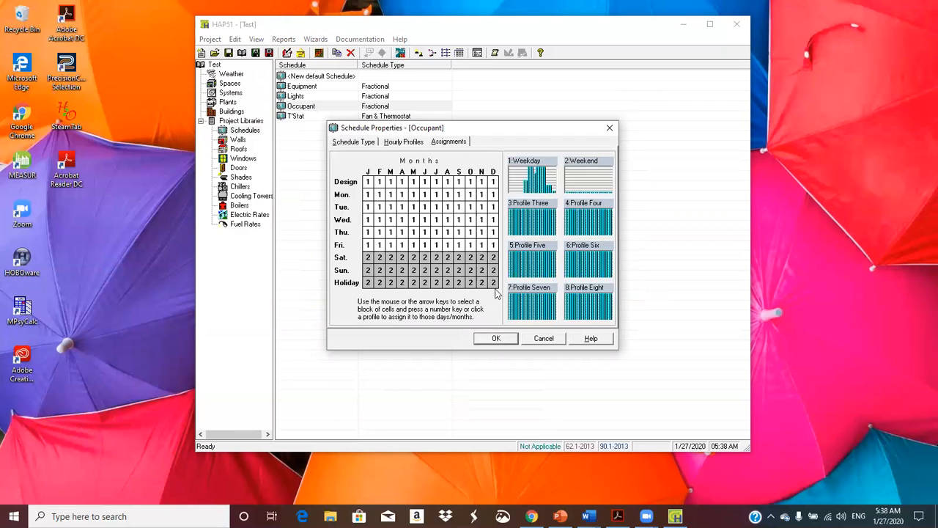
pyautogui.click(490, 339)
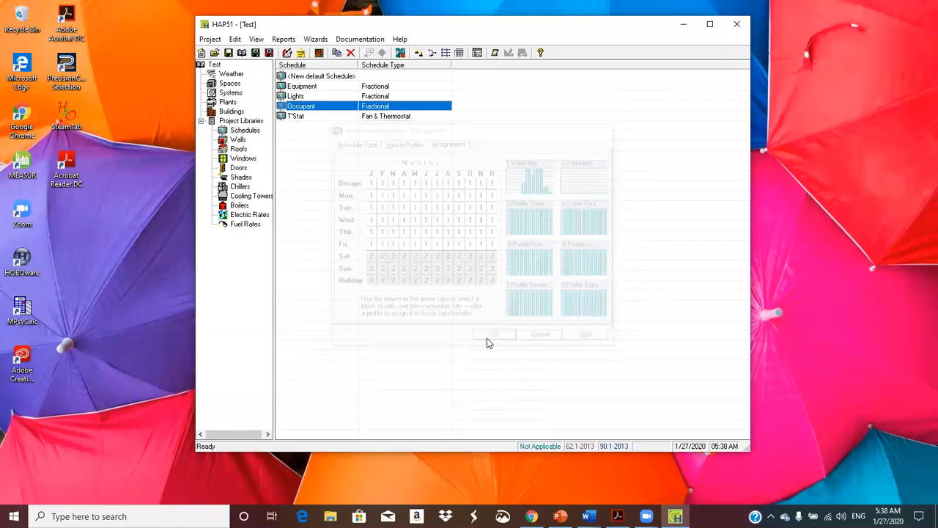
# In the T'Stat schedule, assign profile 1 to Monday-Friday and profile 2 to Saturday, Sunday and Holiday for all months, and save it
pyautogui.doubleClick(312, 118)
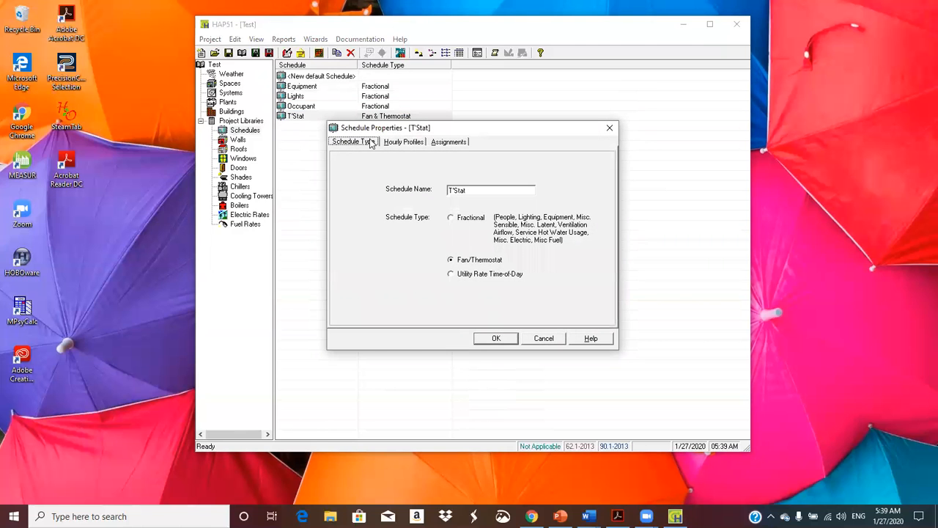
pyautogui.click(442, 143)
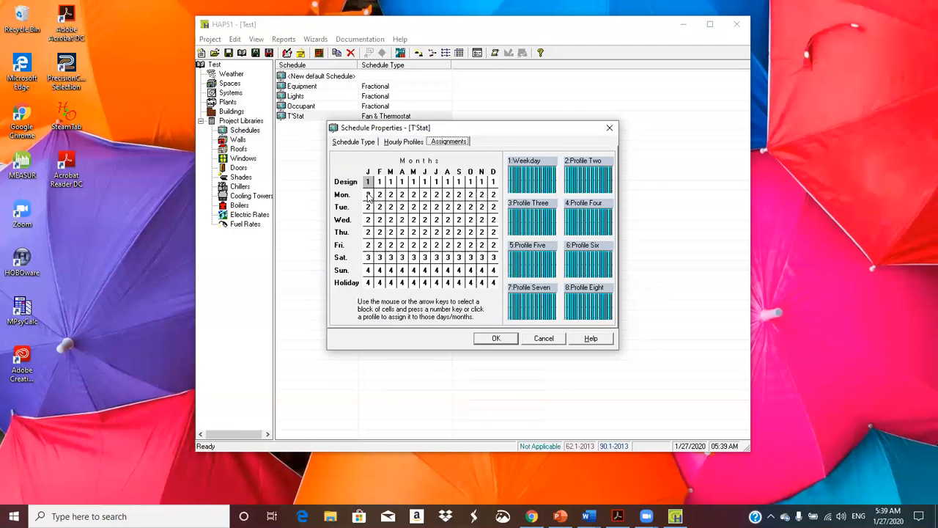
pyautogui.moveTo(368, 197); pyautogui.dragTo(493, 249)
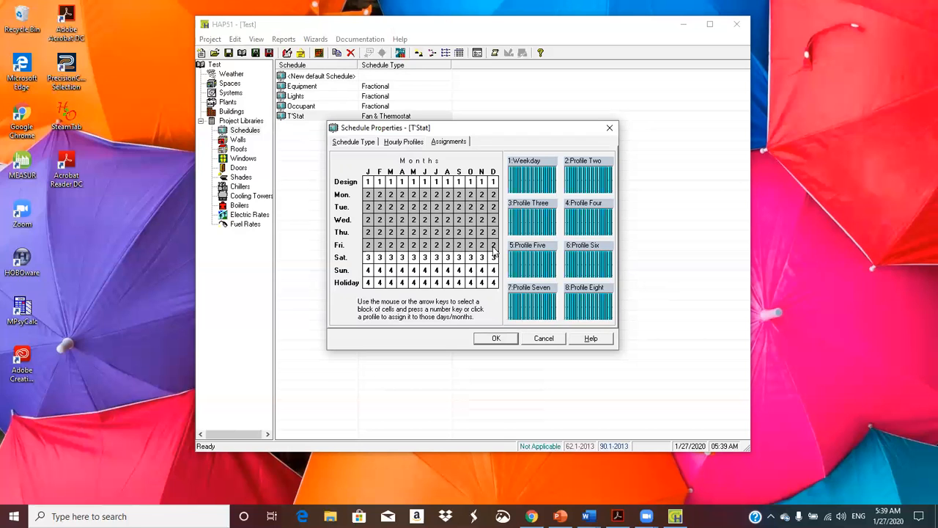
pyautogui.press('1')
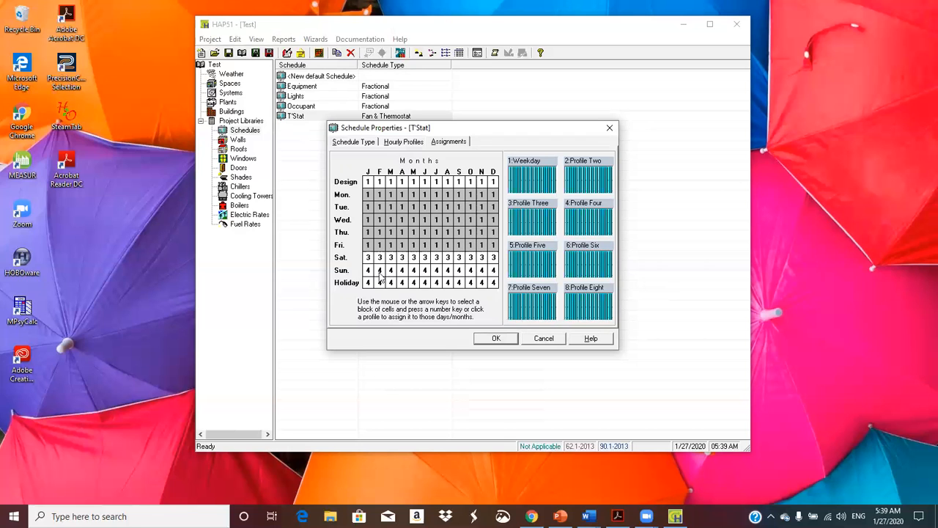
pyautogui.moveTo(369, 259); pyautogui.dragTo(496, 286)
pyautogui.press('2')
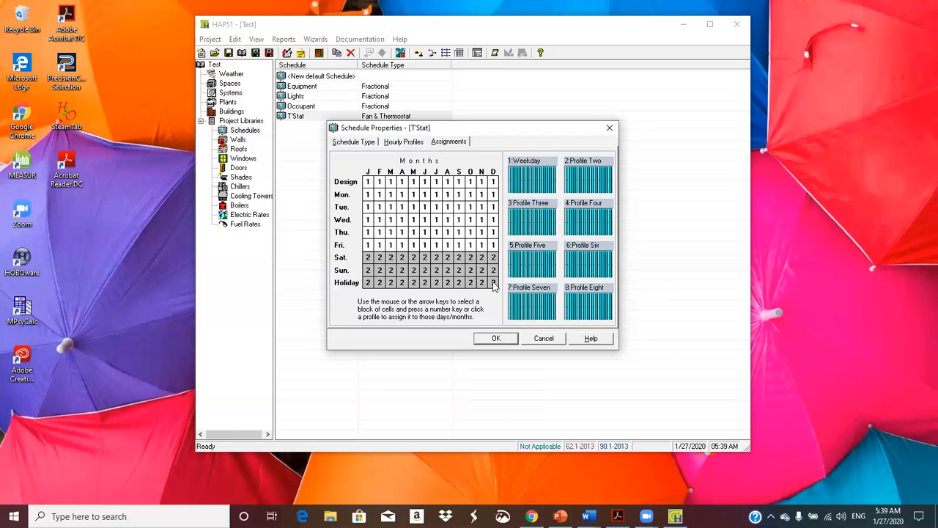
pyautogui.click(495, 340)
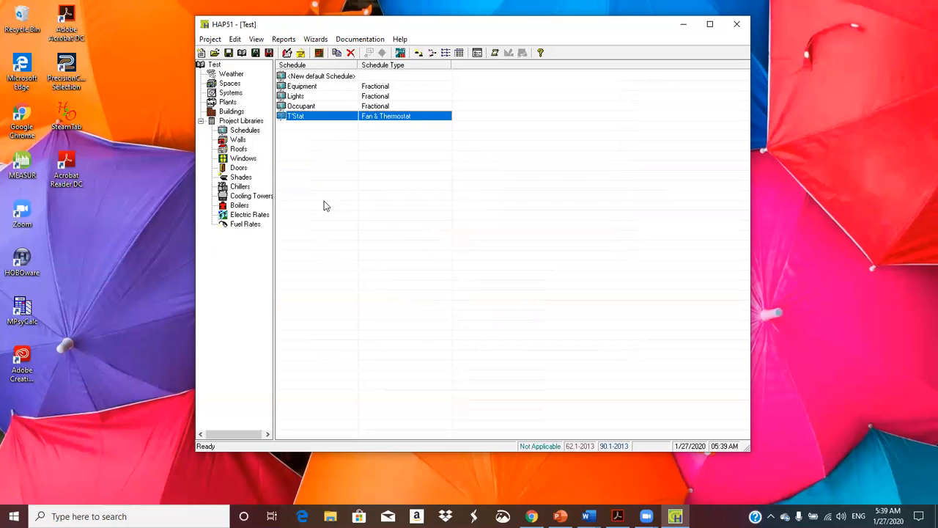
# Create a new wall in the project library and load the Very Light Weight Wall assembly
pyautogui.click(237, 140)
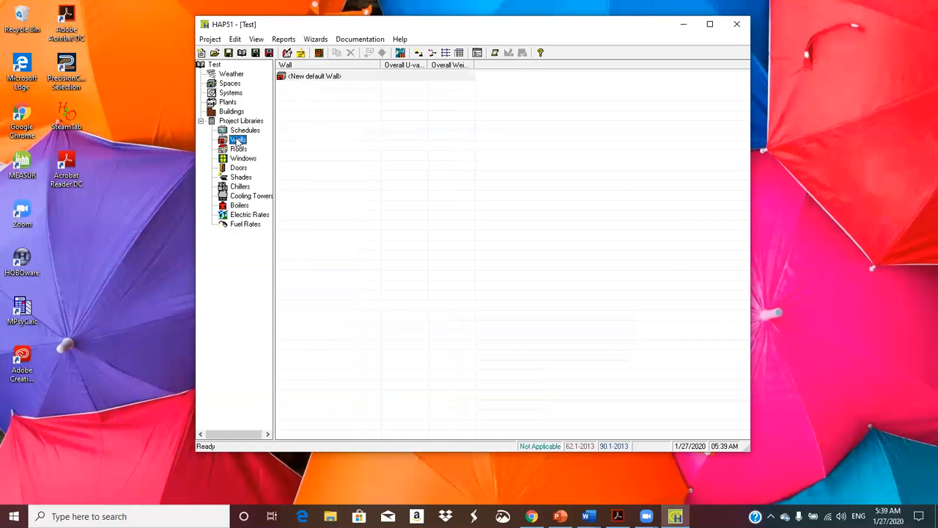
pyautogui.doubleClick(319, 78)
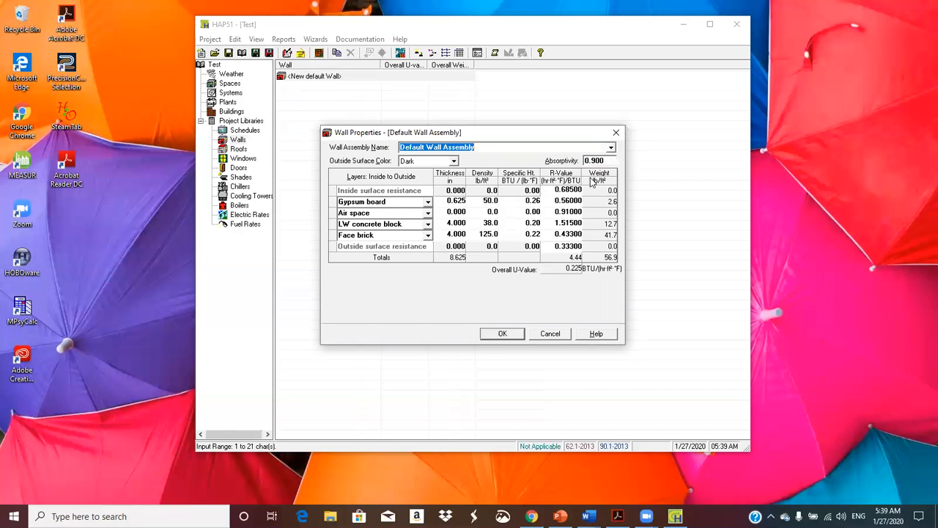
pyautogui.click(612, 147)
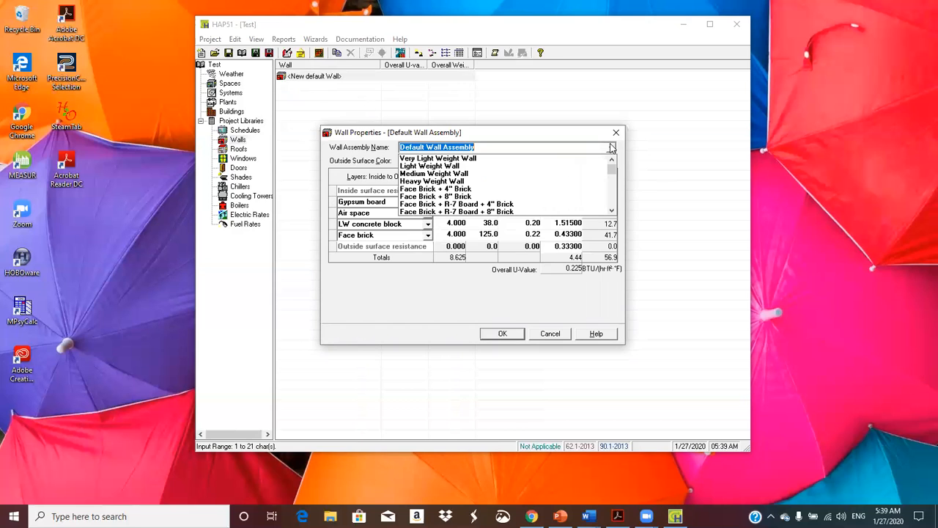
pyautogui.click(478, 160)
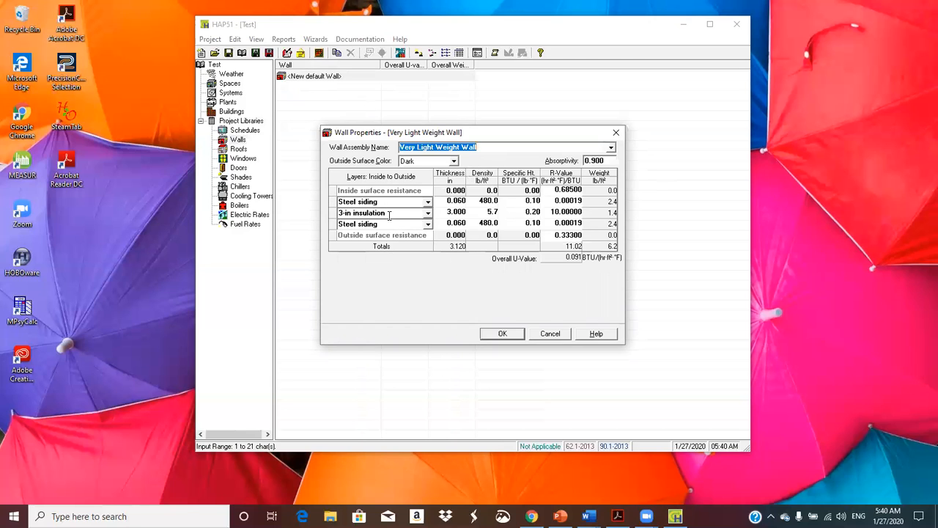
# Examine the materials available for the two steel siding layers and the R-value of the outside surface resistance
pyautogui.click(428, 204)
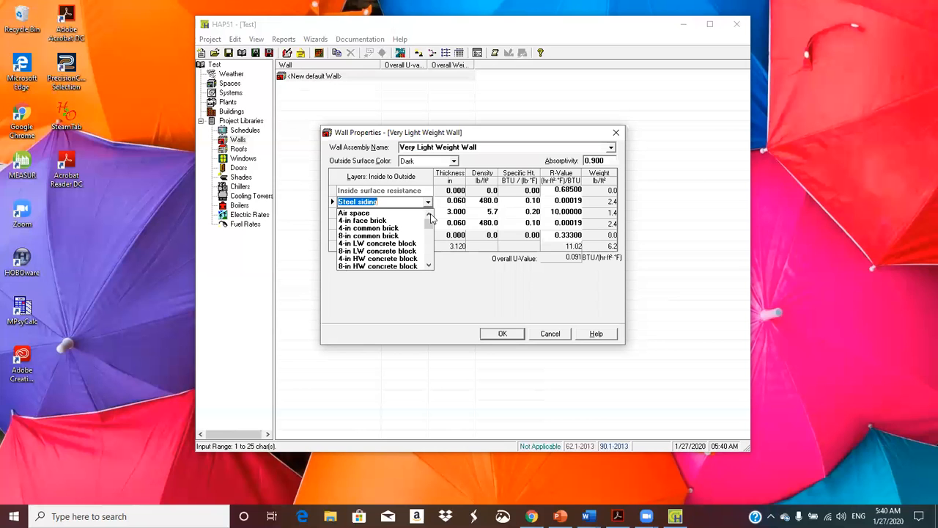
pyautogui.moveTo(431, 229)
pyautogui.mouseDown()
pyautogui.moveTo(433, 258)
pyautogui.moveTo(434, 223)
pyautogui.mouseUp()
pyautogui.click(428, 204)
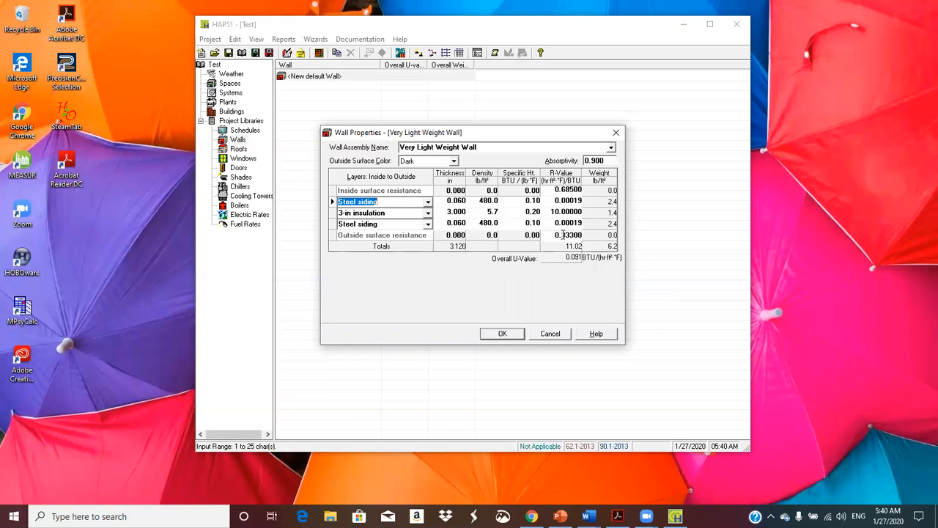
pyautogui.click(563, 235)
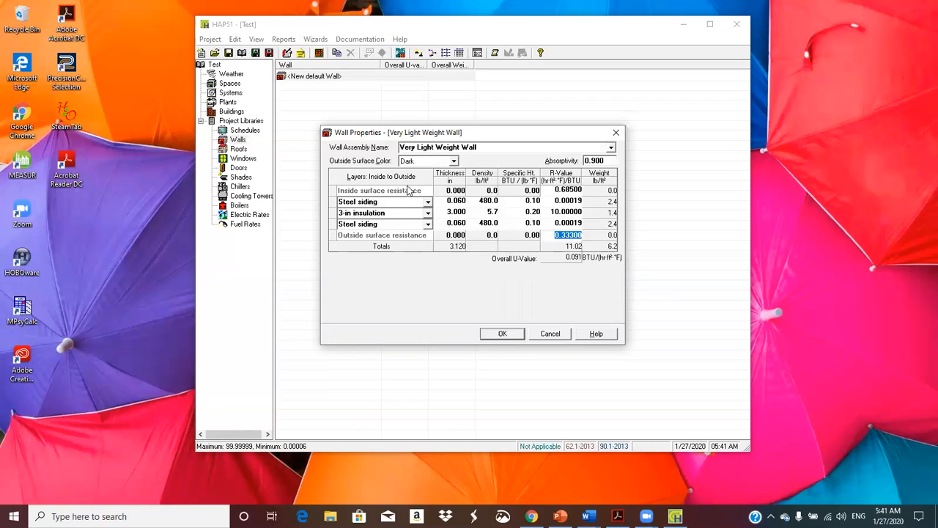
pyautogui.click(428, 224)
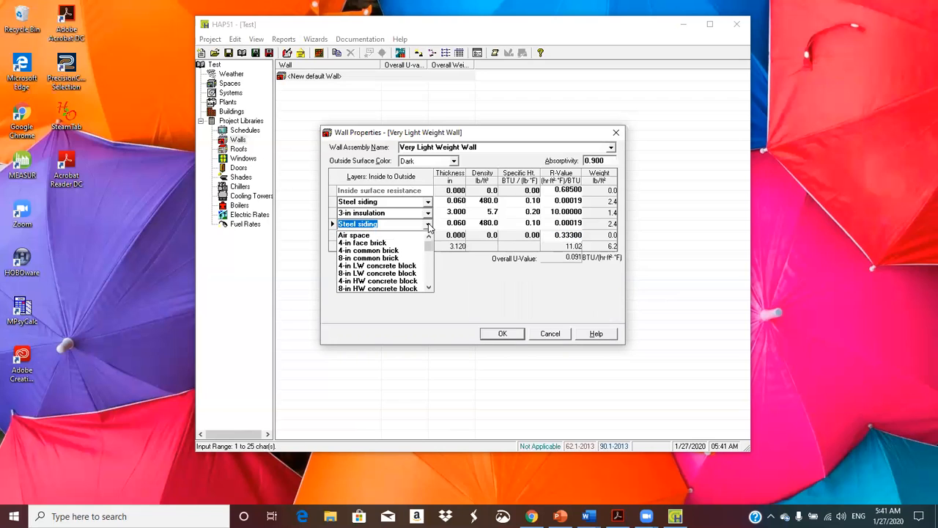
pyautogui.click(429, 226)
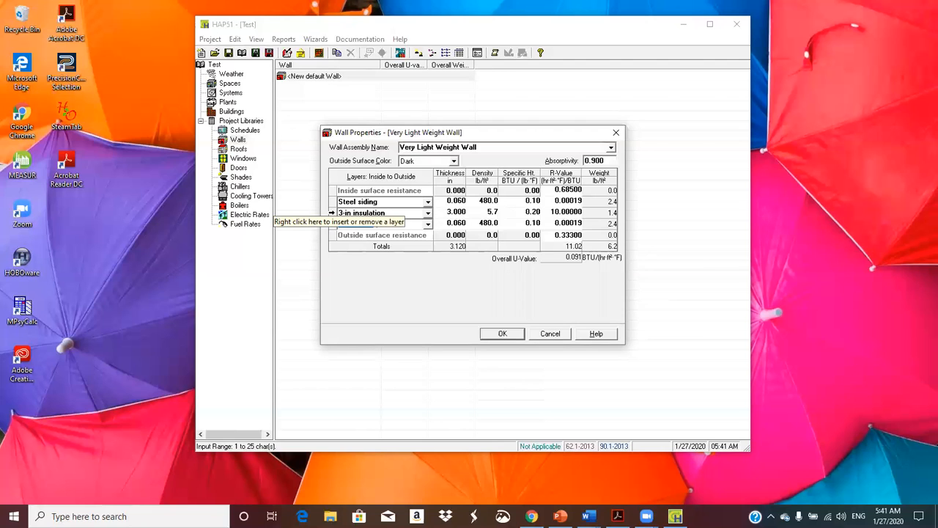
# Insert a new layer before the 3-in insulation layer of the wall and remove it again
pyautogui.rightClick(331, 213)
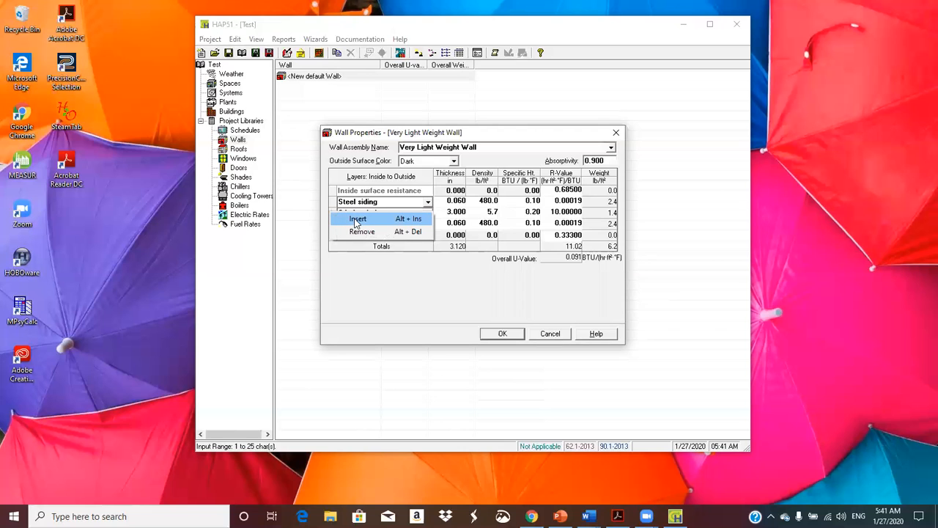
pyautogui.click(357, 219)
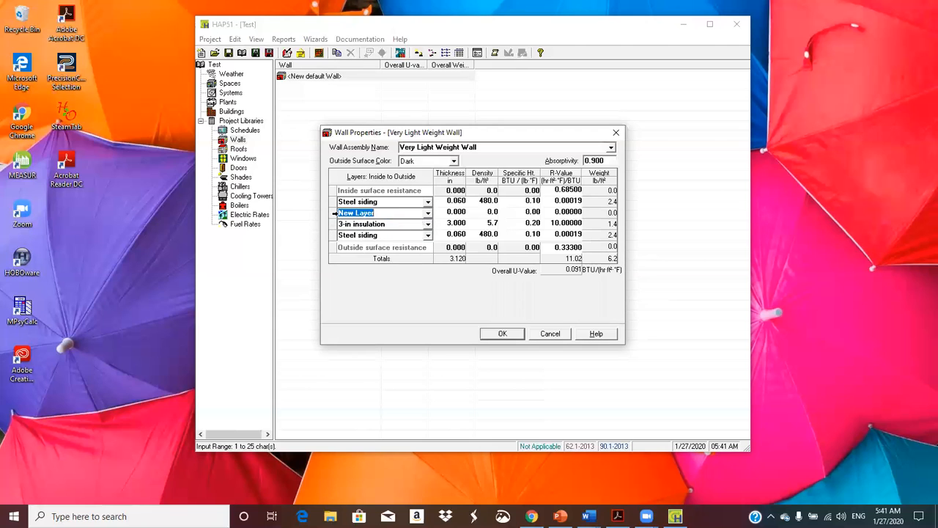
pyautogui.rightClick(331, 213)
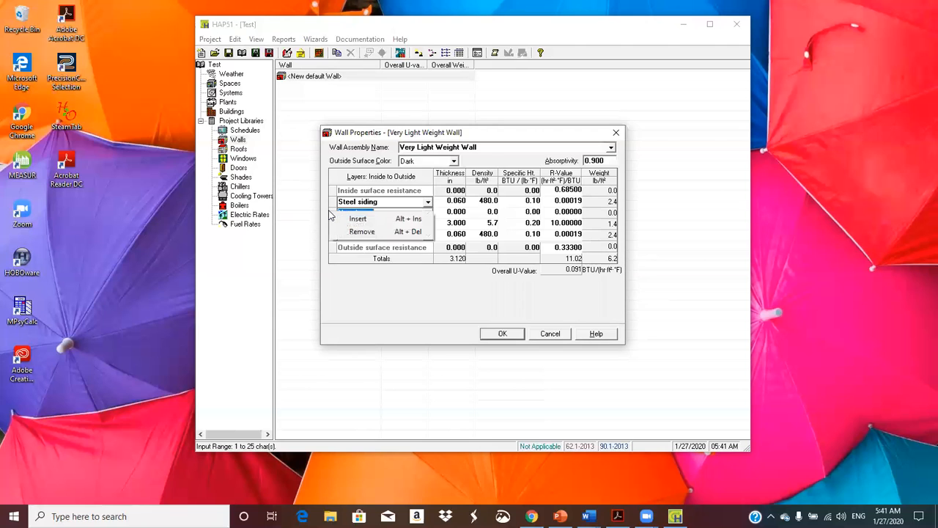
pyautogui.click(361, 231)
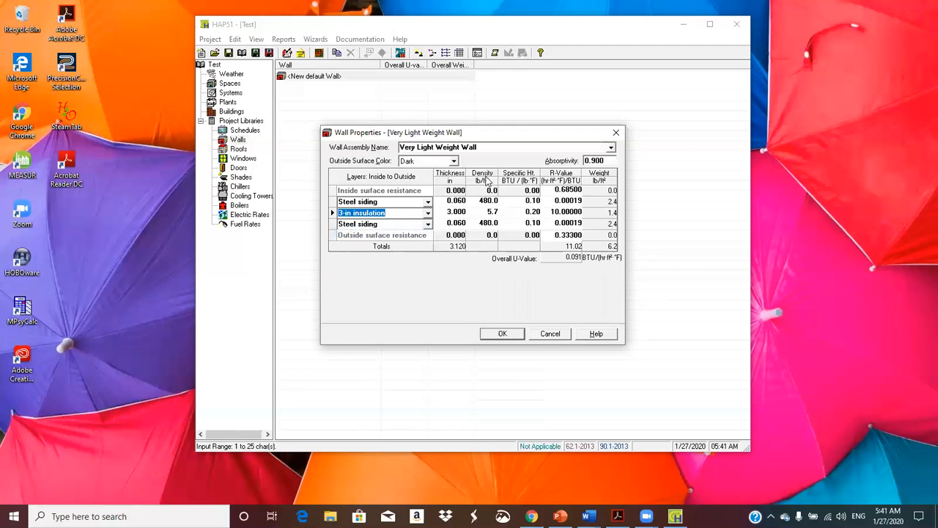
# Switch the wall assembly to Heavy Weight Wall
pyautogui.click(612, 149)
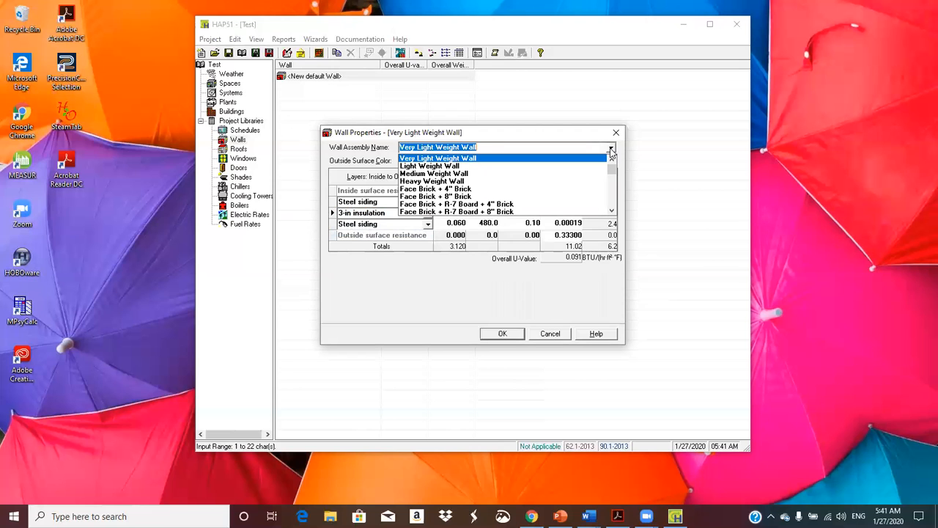
pyautogui.click(460, 181)
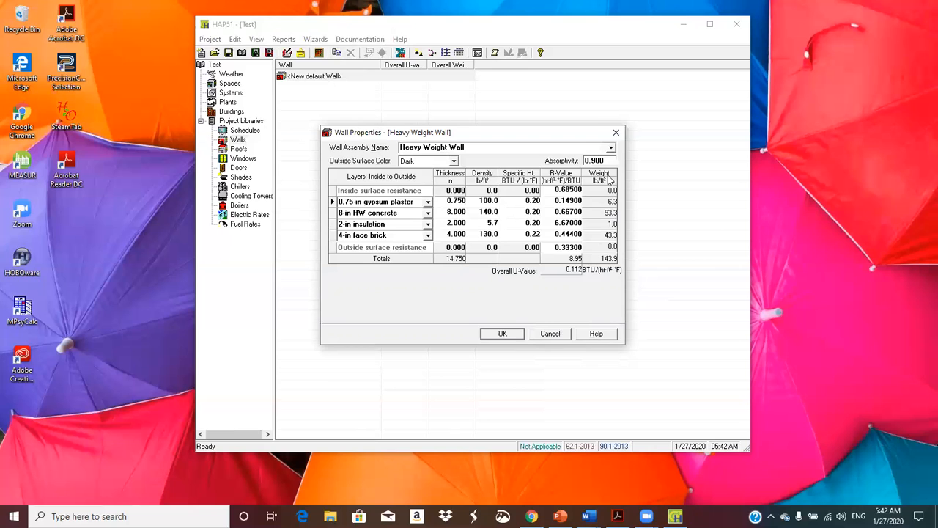
pyautogui.click(611, 148)
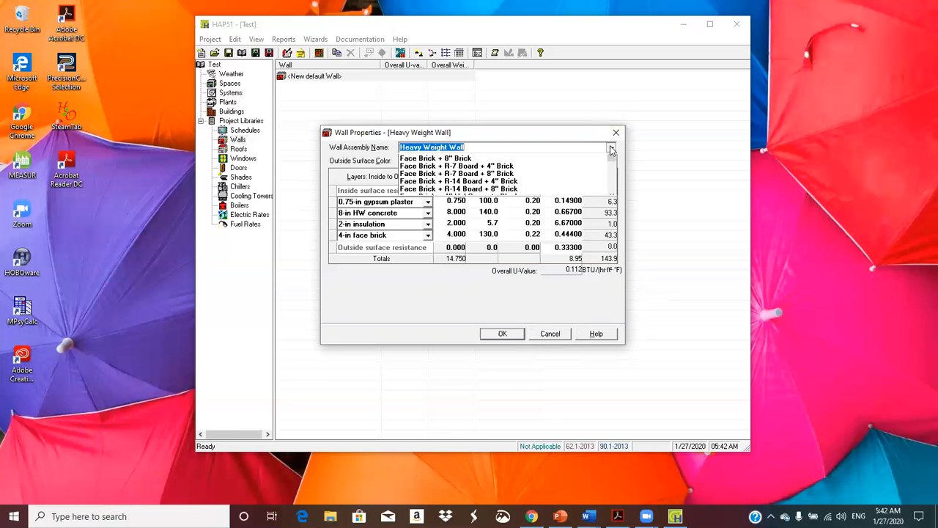
pyautogui.click(645, 155)
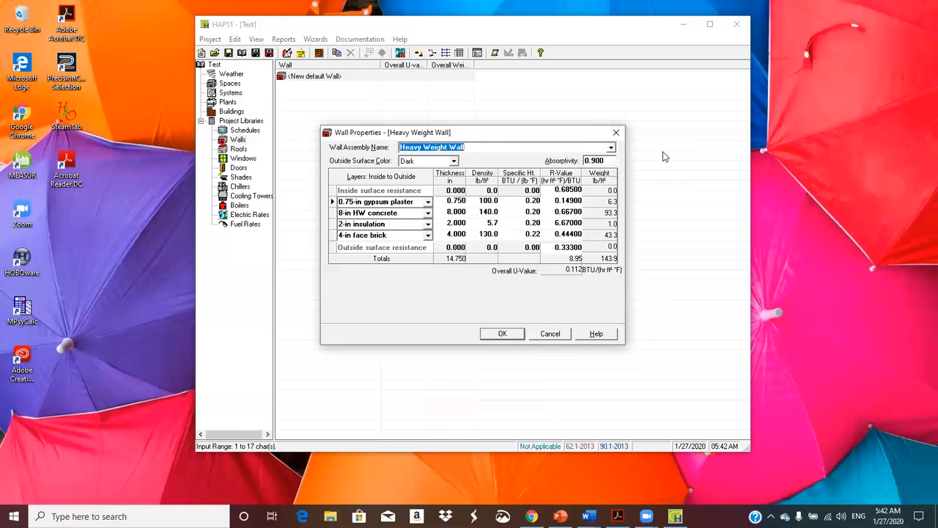
# Set the wall assembly to Face Brick + R-7 Board + 4" LW Concrete Block and save the wall
pyautogui.click(610, 149)
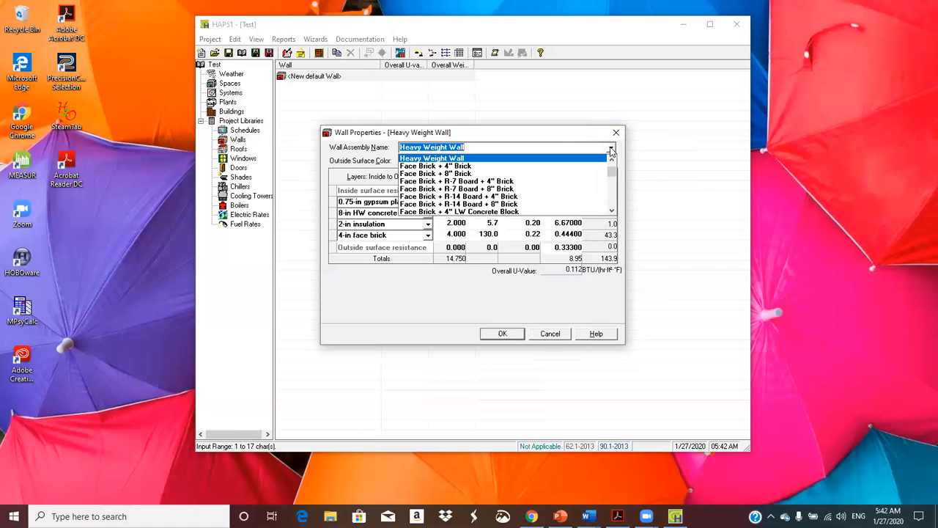
pyautogui.moveTo(614, 175)
pyautogui.mouseDown()
pyautogui.moveTo(614, 206)
pyautogui.moveTo(617, 165)
pyautogui.moveTo(618, 176)
pyautogui.mouseUp()
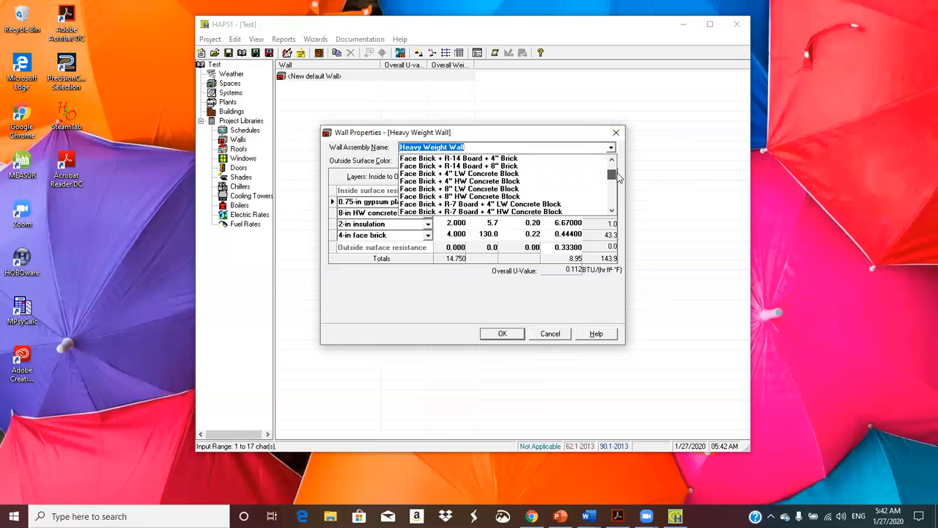
pyautogui.click(539, 207)
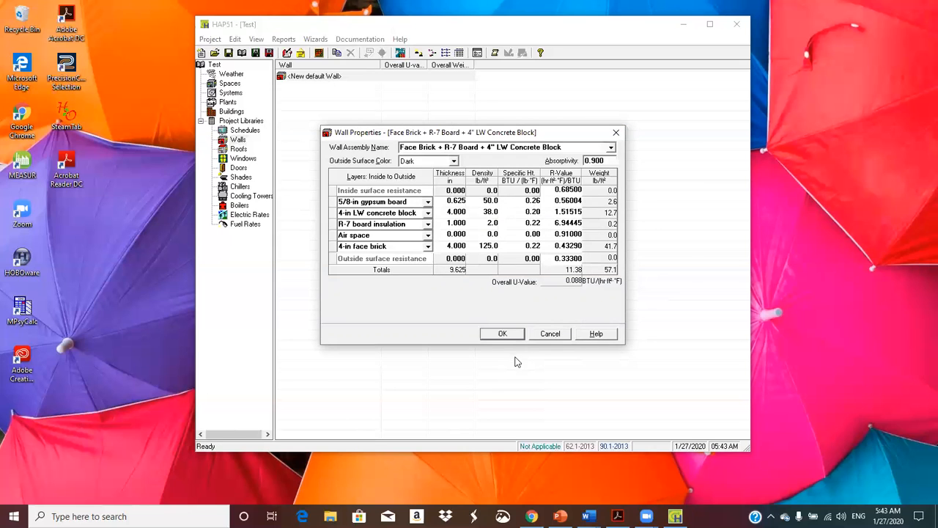
pyautogui.click(504, 333)
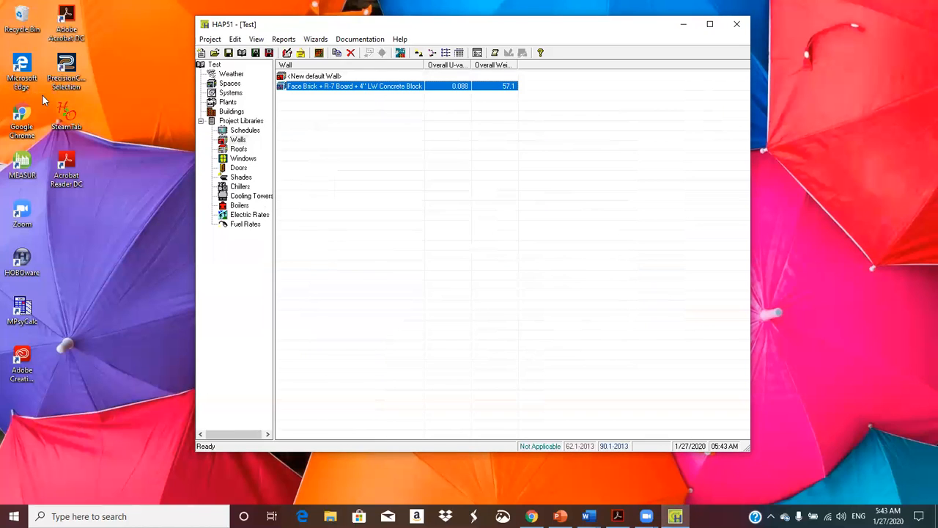
# Create a new roof in the project library with the Medium Weight Roof assembly and save it
pyautogui.click(239, 148)
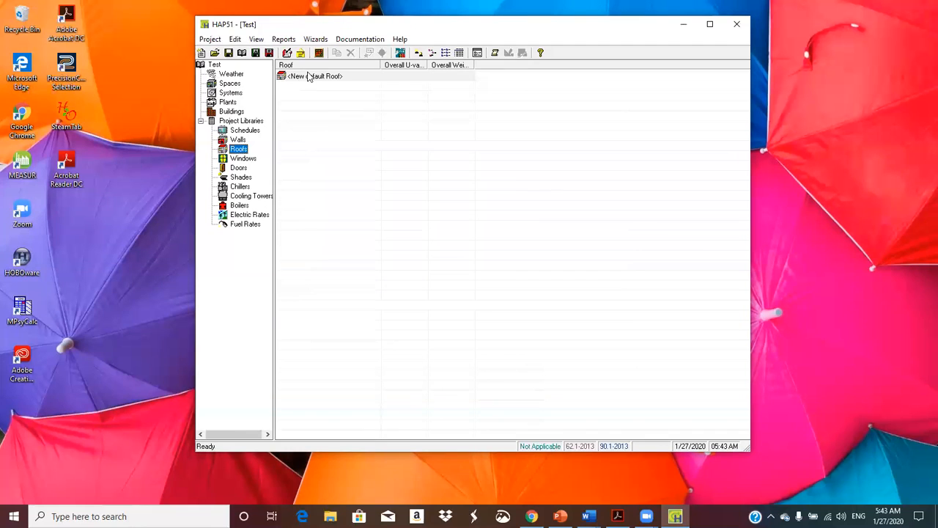
pyautogui.doubleClick(311, 79)
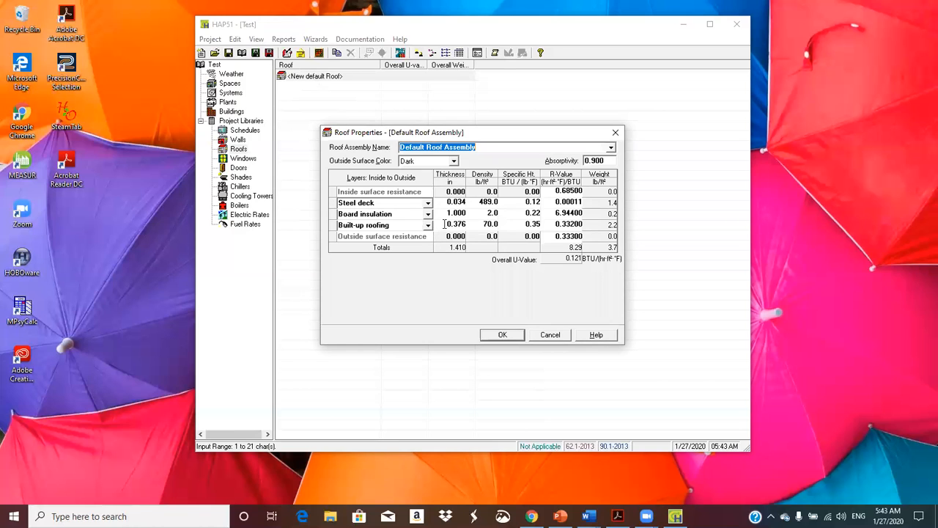
pyautogui.click(611, 148)
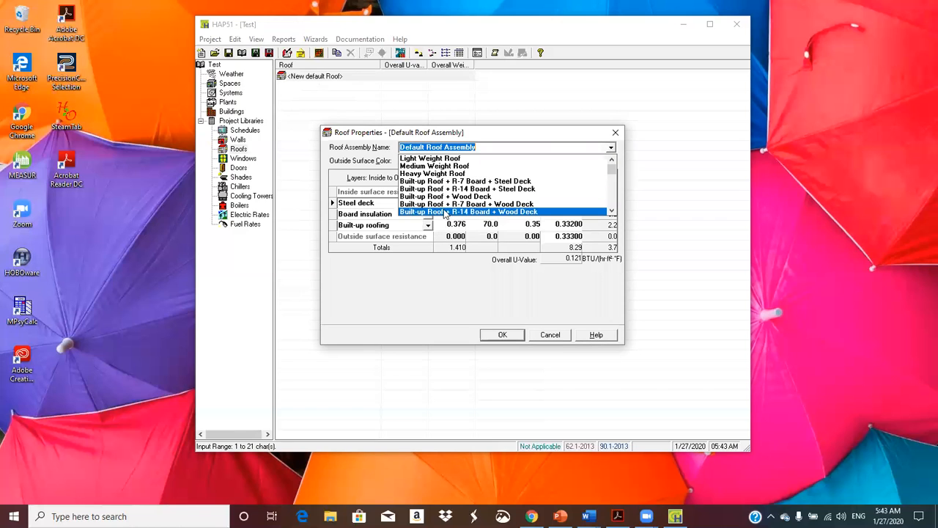
pyautogui.click(461, 166)
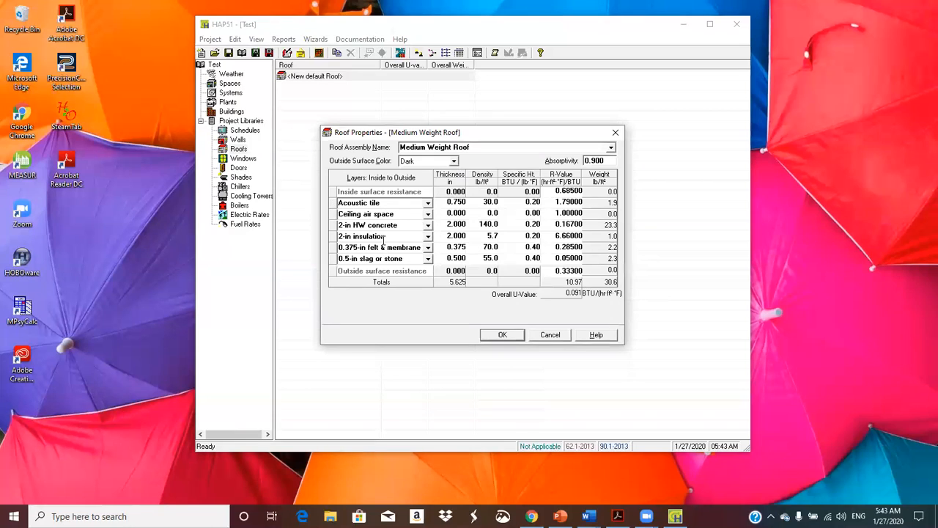
pyautogui.click(498, 337)
pyautogui.click(499, 335)
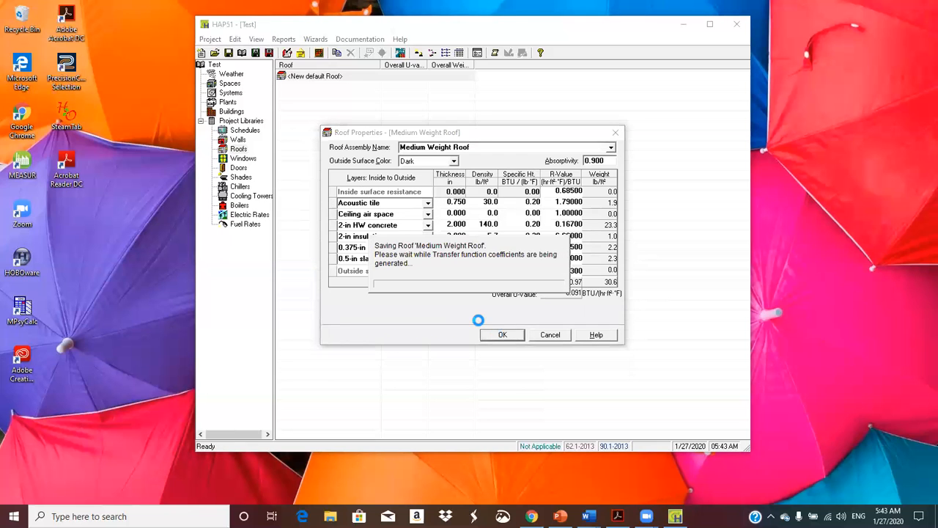
# Create a new window in the project library named 3 x 5 Double Pane and enable its detailed input
pyautogui.click(250, 160)
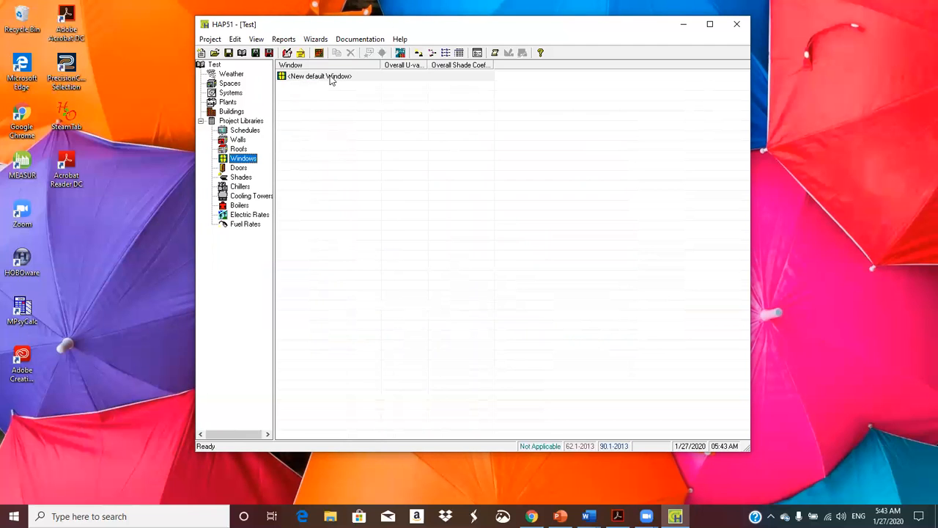
pyautogui.doubleClick(330, 78)
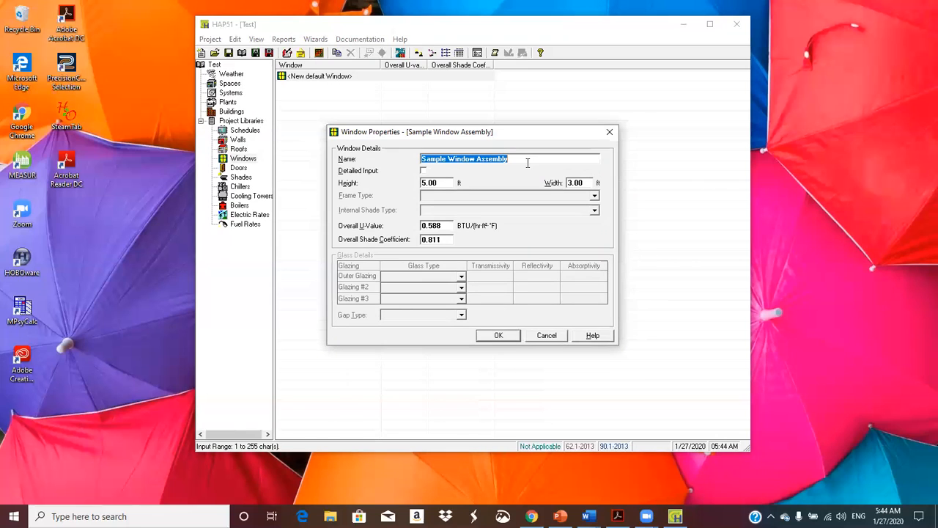
pyautogui.write('3')
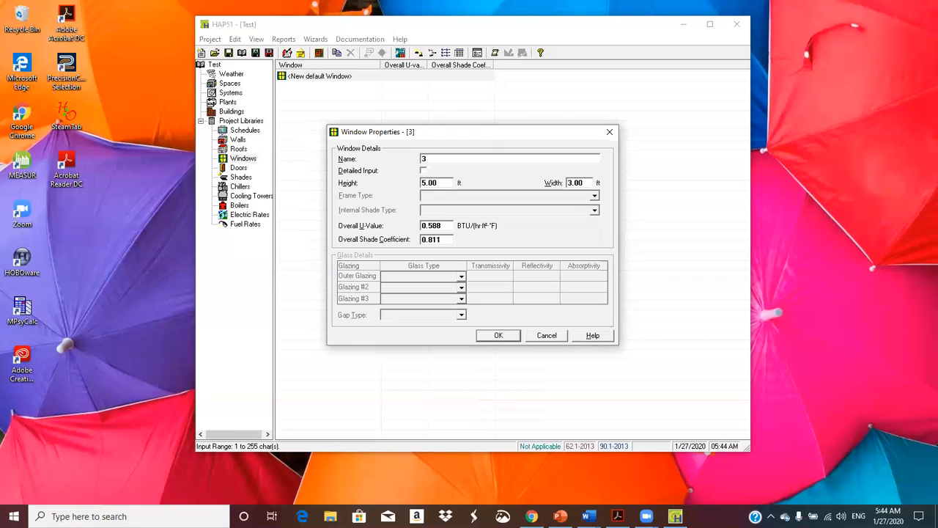
pyautogui.write(' x 5 Double Pane')
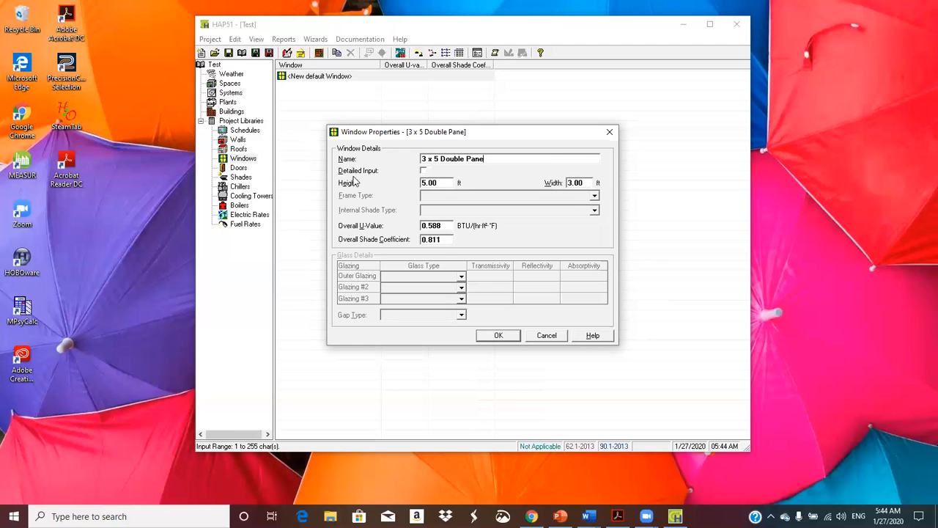
pyautogui.click(424, 173)
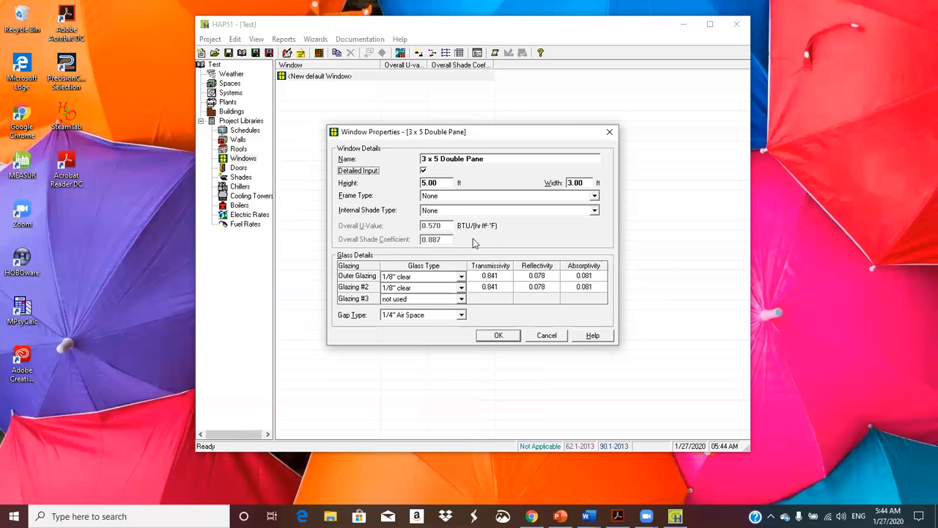
# Set the window's frame type to Aluminum with thermal breaks
pyautogui.click(594, 196)
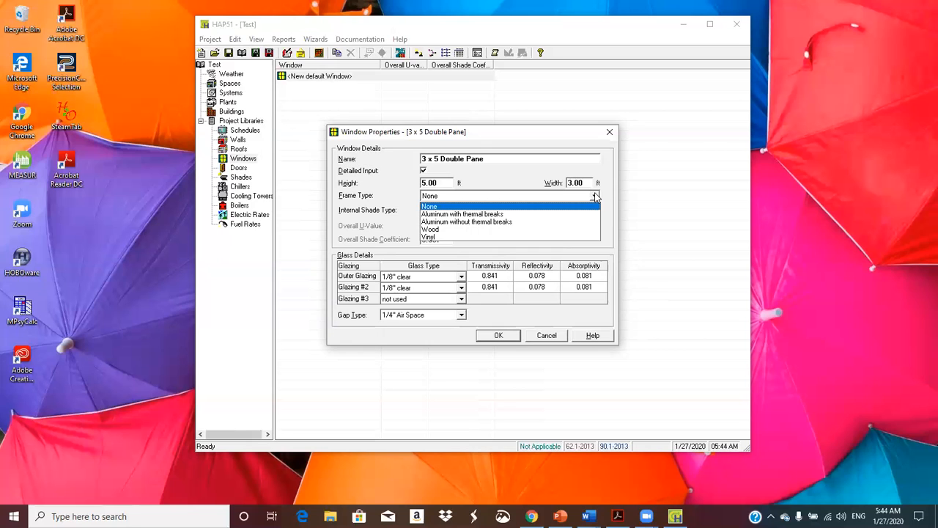
pyautogui.click(504, 214)
pyautogui.click(504, 214)
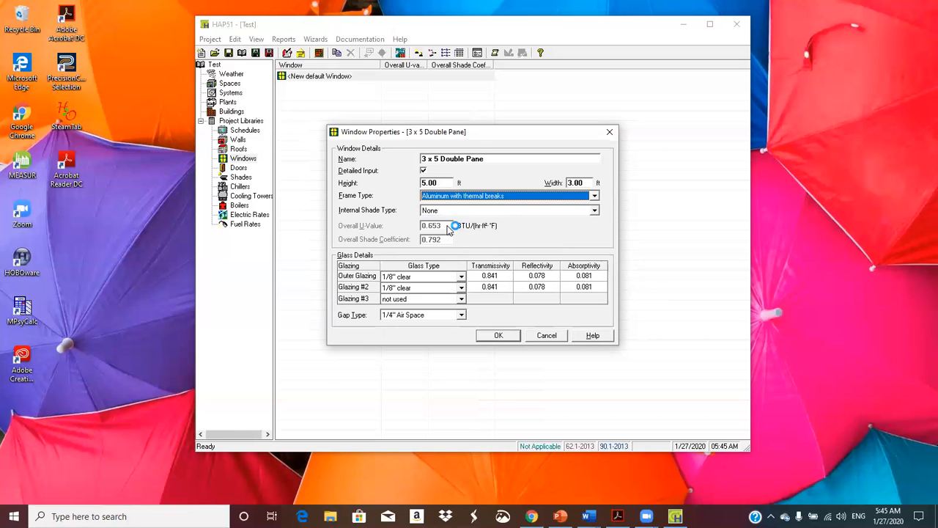
# Review the internal shade, outer glazing and gap options, keep None, 1/8" clear and 1/4" Air Space, and save the window
pyautogui.click(595, 211)
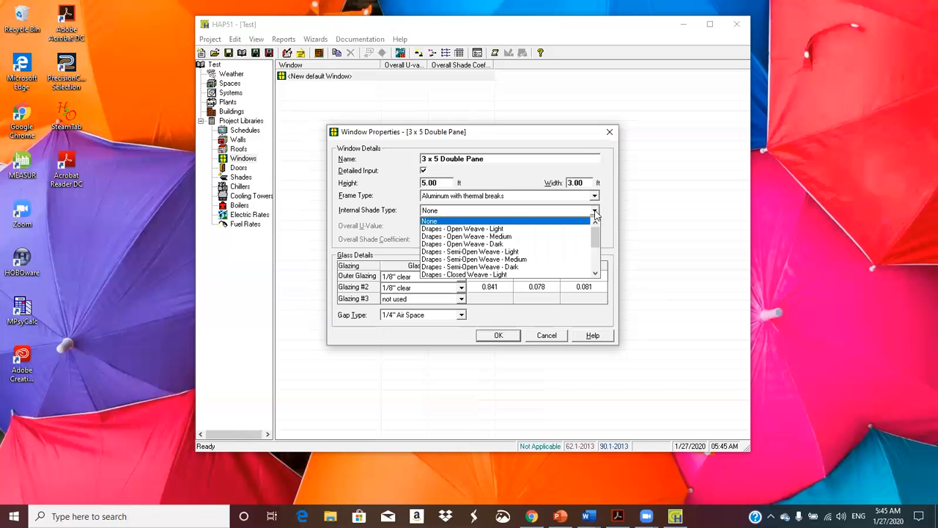
pyautogui.click(595, 212)
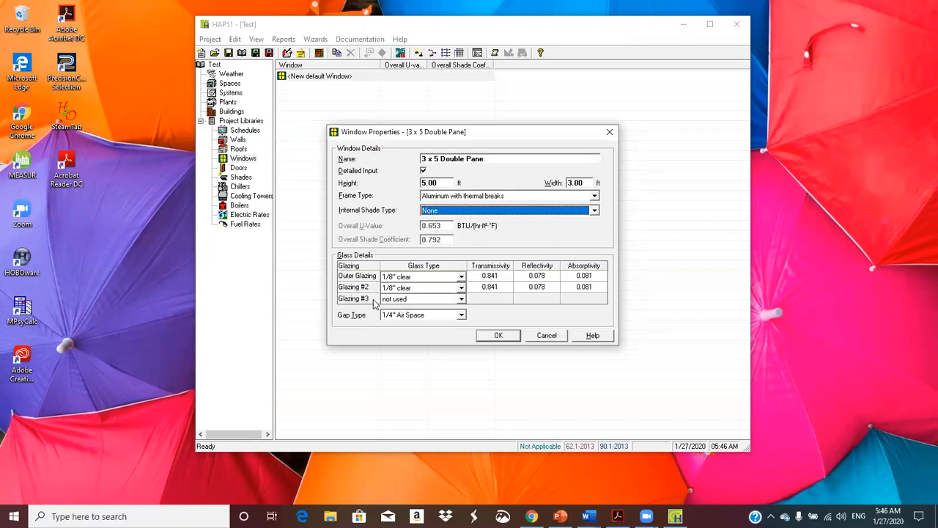
pyautogui.click(461, 278)
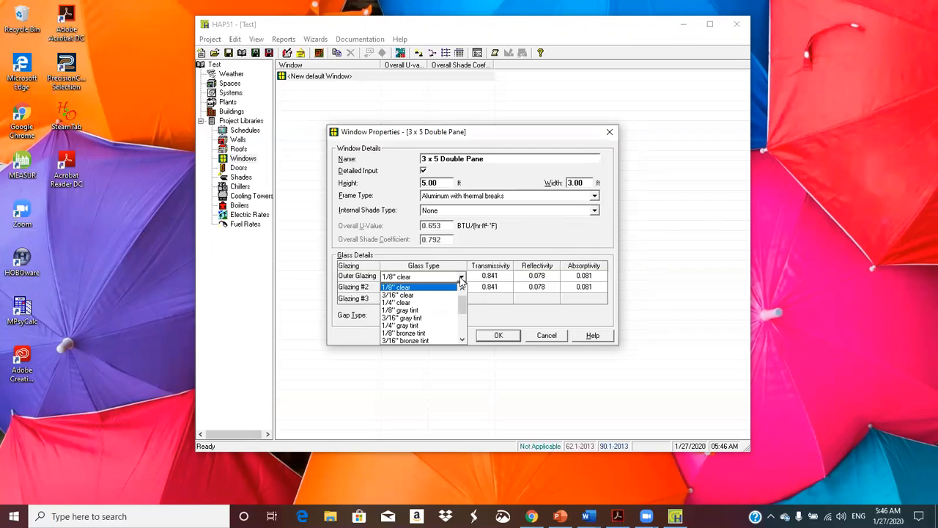
pyautogui.click(461, 279)
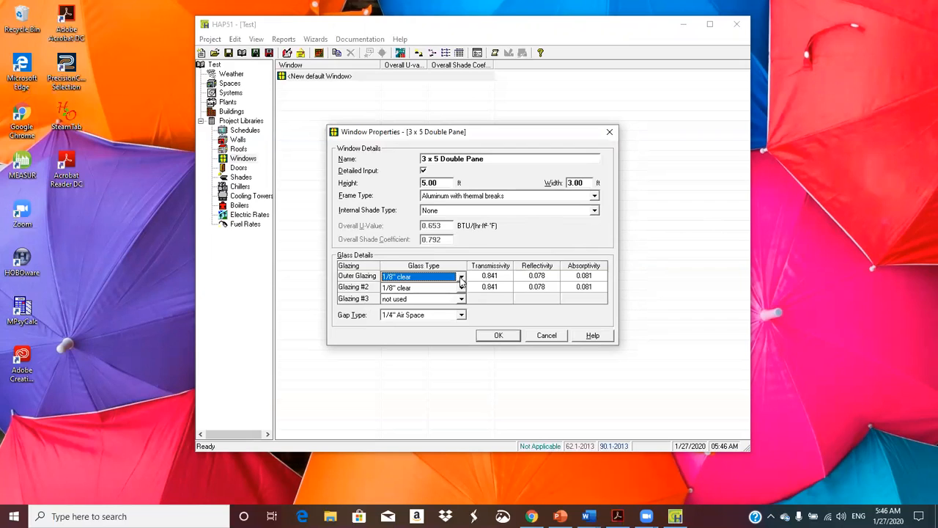
pyautogui.click(461, 315)
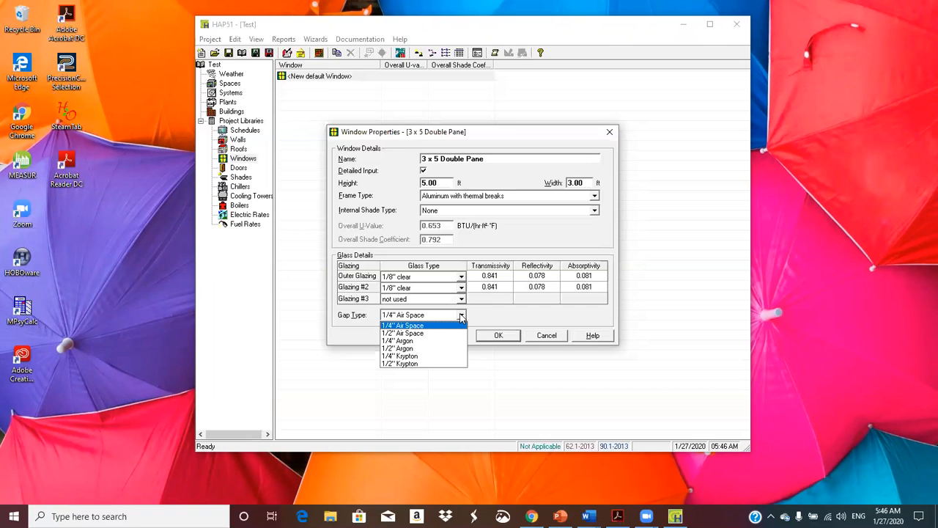
pyautogui.click(461, 316)
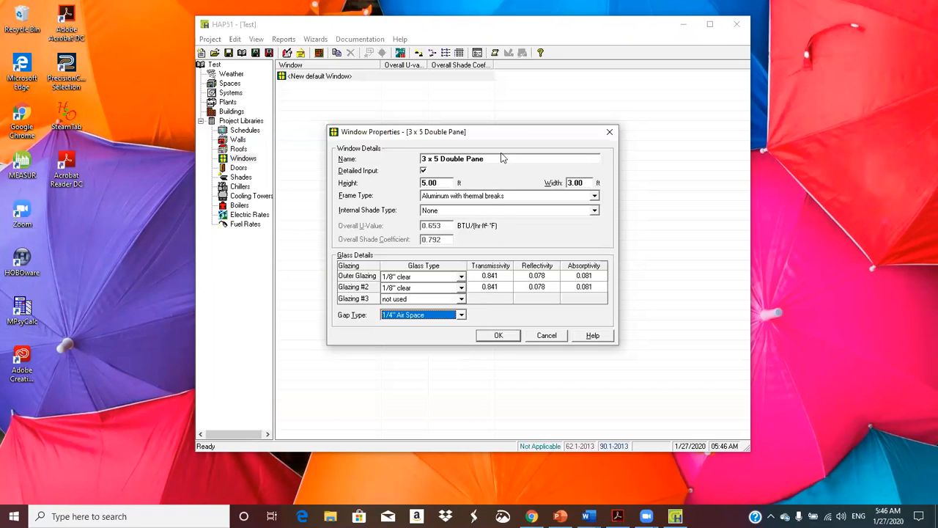
pyautogui.click(512, 336)
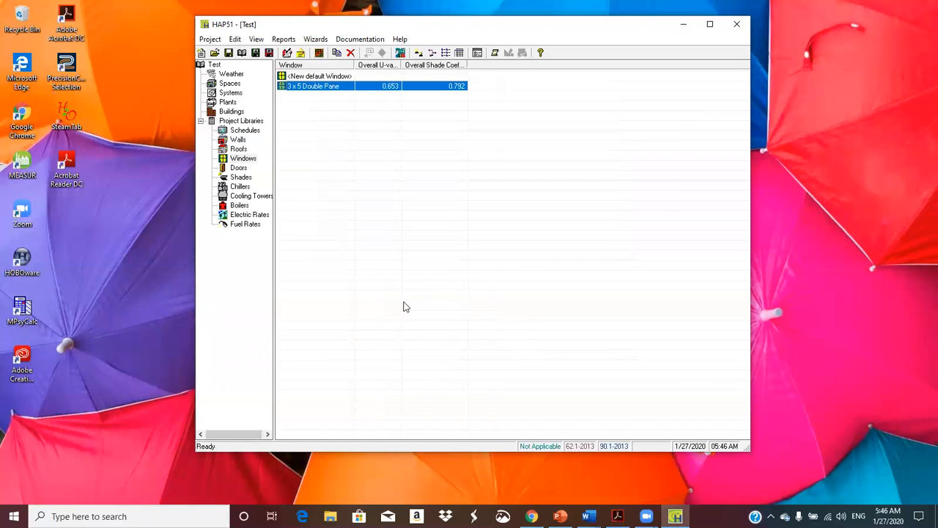
# Create a new door in the project library named Front Door with a gross area of 32 ft² and save it
pyautogui.click(240, 168)
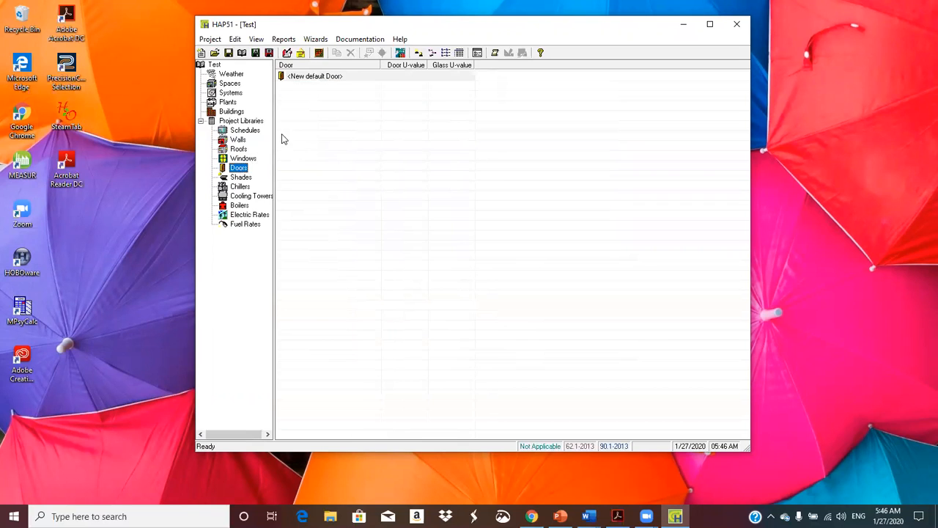
pyautogui.doubleClick(338, 77)
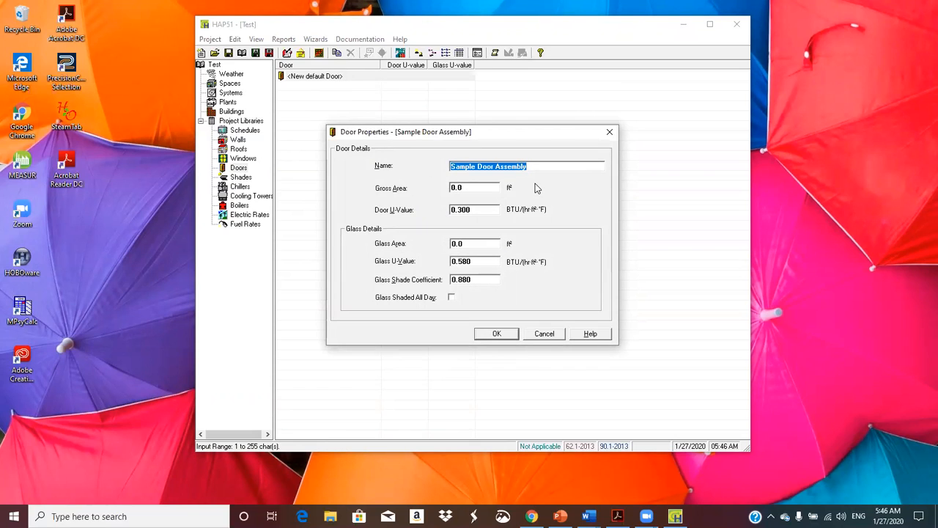
pyautogui.write('Fro')
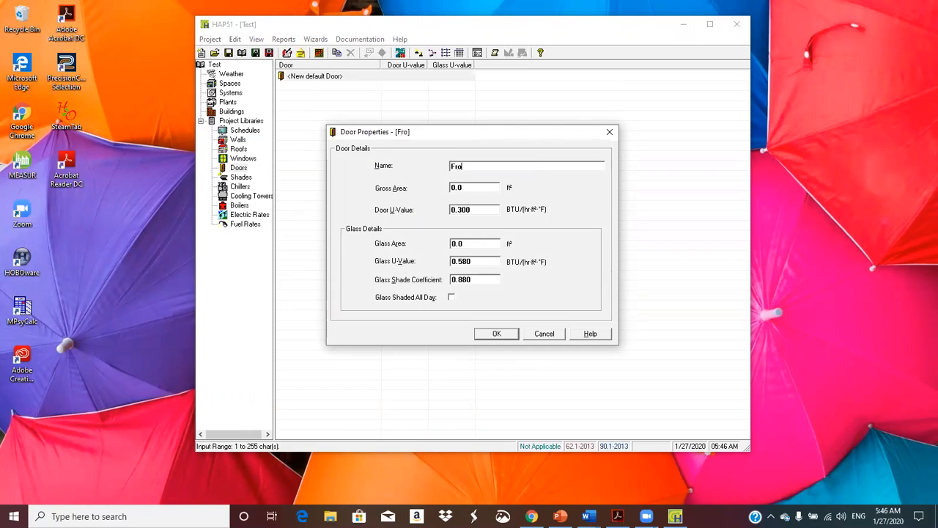
pyautogui.write('nt Door')
pyautogui.click(473, 188)
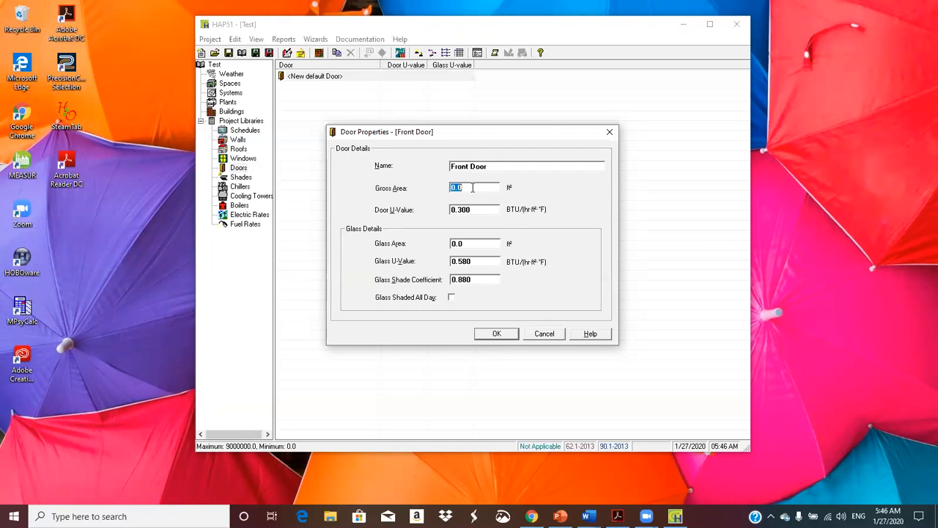
pyautogui.write('32')
pyautogui.click(504, 334)
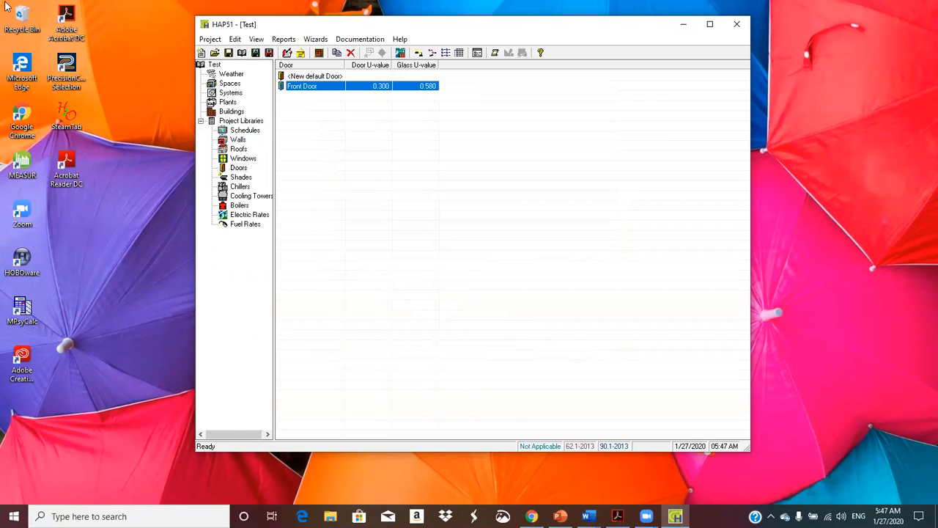
# From the Shades library, search the program help for "shade" and read the overview of external shade geometries
pyautogui.click(248, 180)
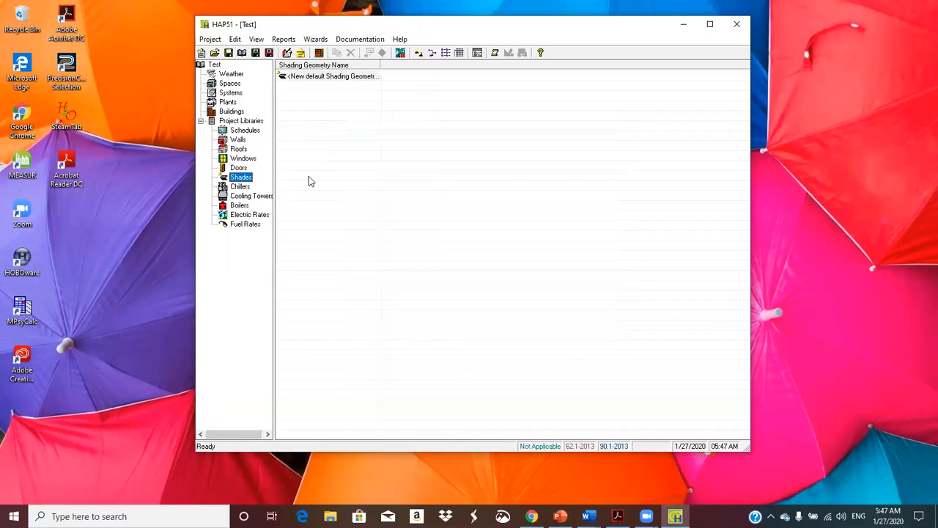
pyautogui.press('F1')
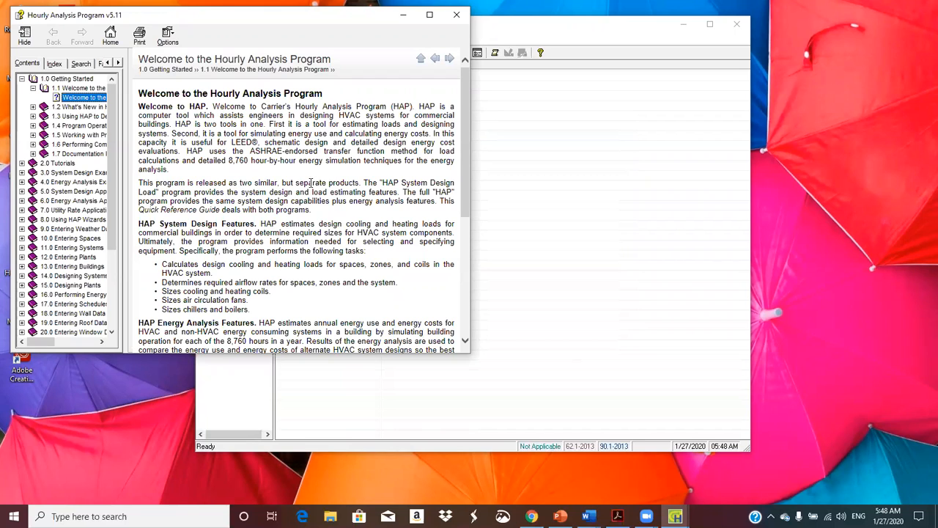
pyautogui.click(429, 16)
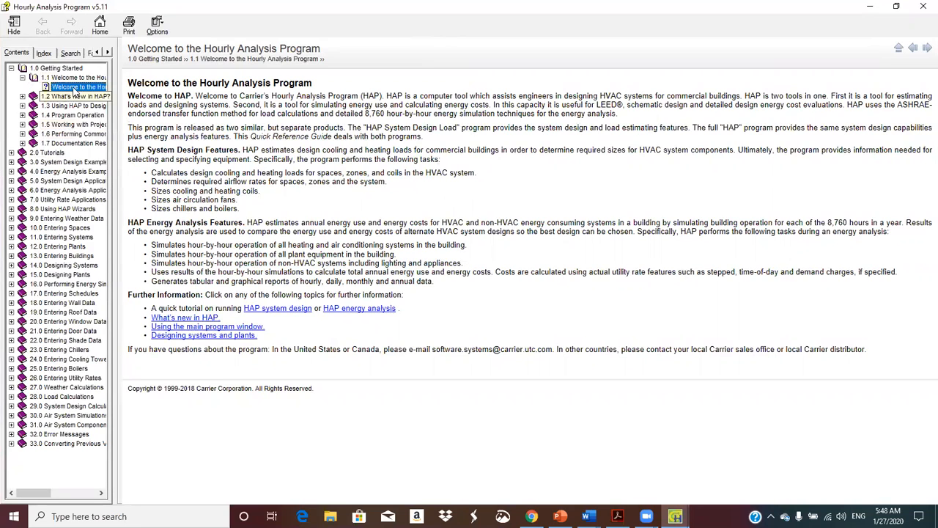
pyautogui.click(70, 54)
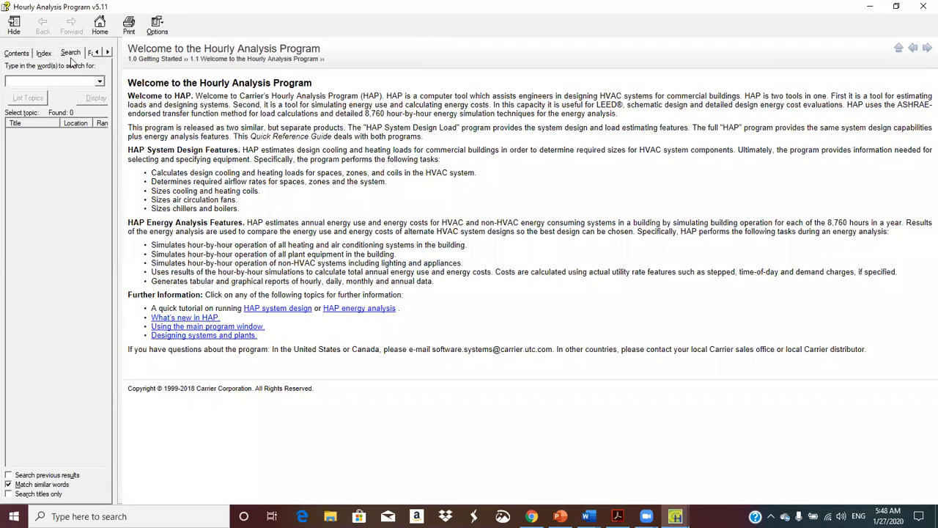
pyautogui.write('shade')
pyautogui.press('Return')
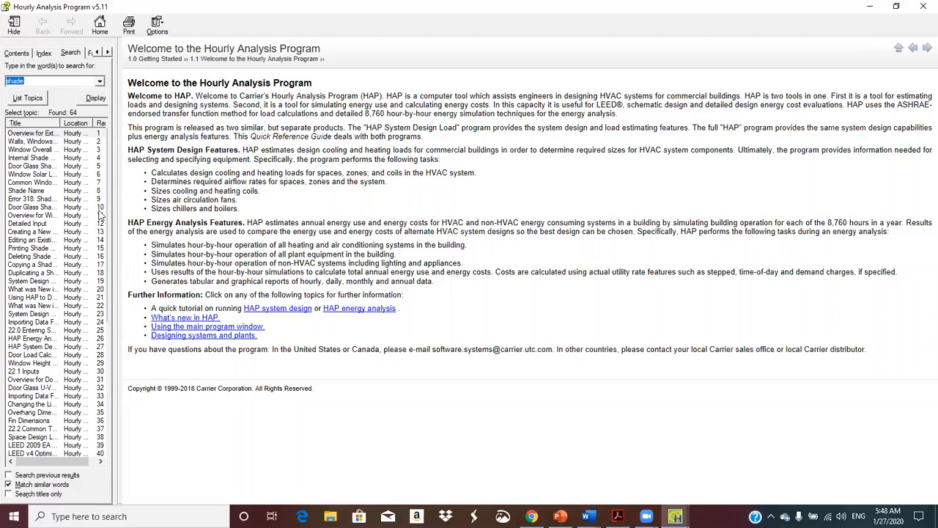
pyautogui.doubleClick(36, 134)
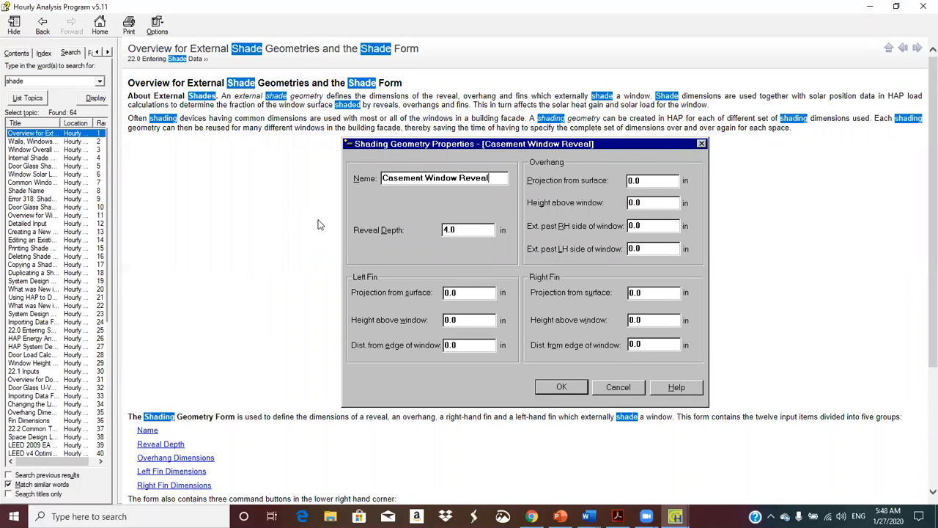
pyautogui.scroll(-5, 338, 228)
pyautogui.scroll(5, 339, 233)
pyautogui.scroll(-5, 326, 264)
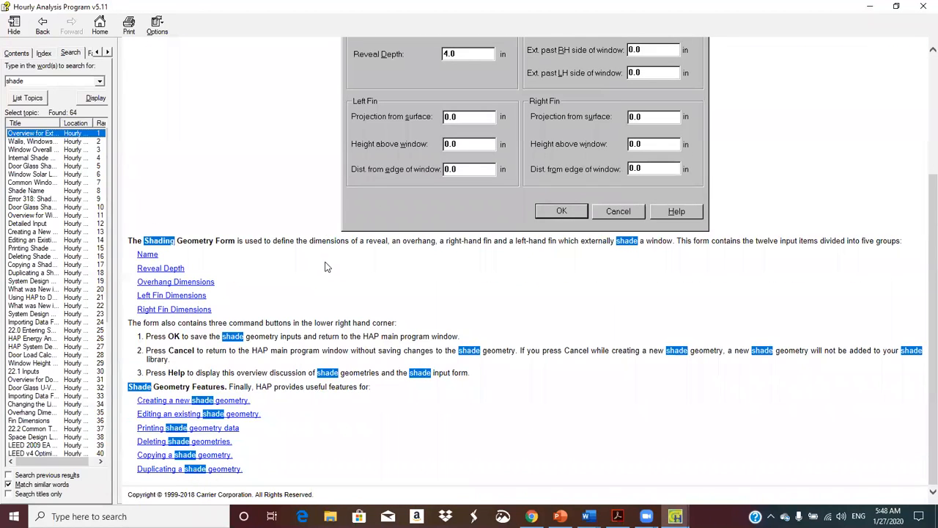
pyautogui.scroll(5, 230, 287)
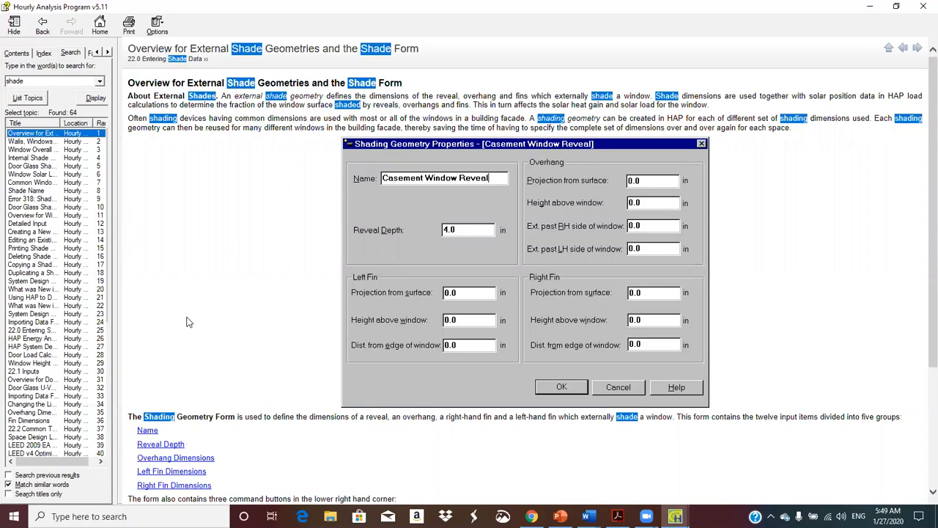
# Read the Reveal Depth and Overhang Dimensions help topics, and close the help
pyautogui.click(158, 444)
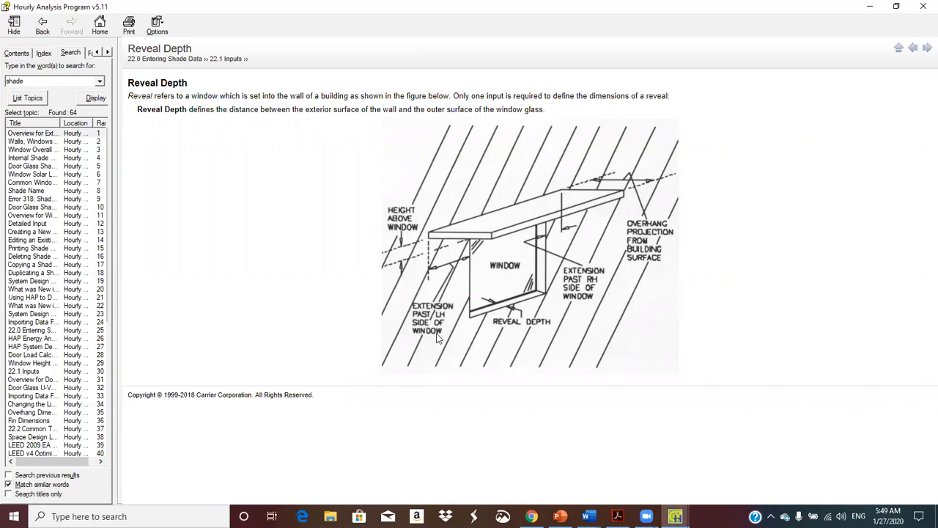
pyautogui.click(42, 27)
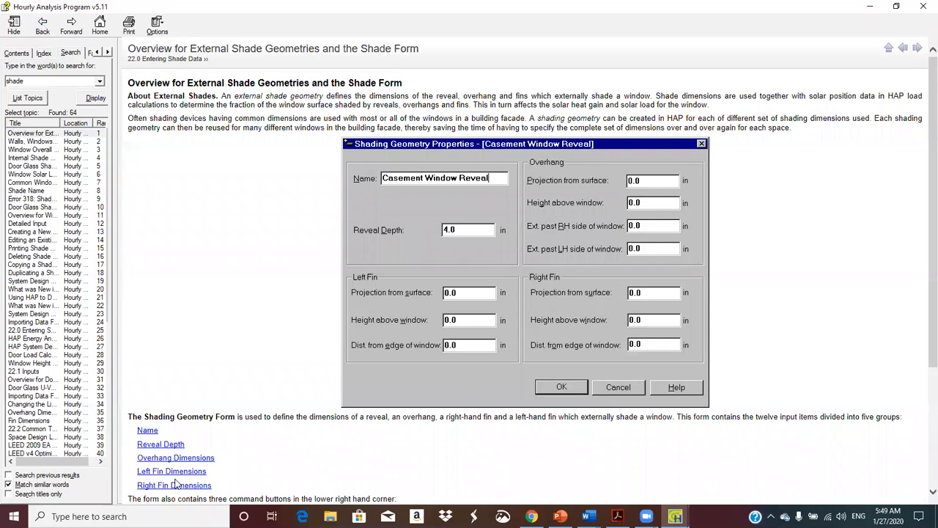
pyautogui.click(186, 458)
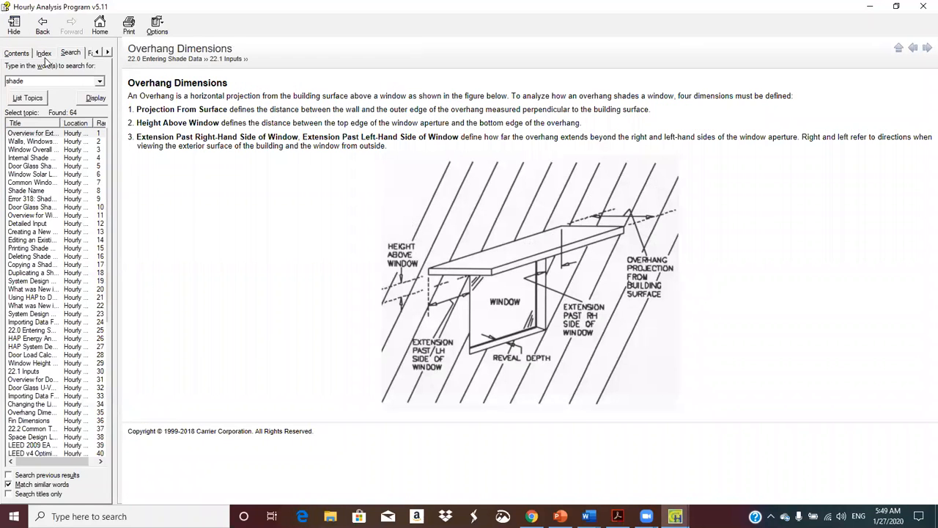
pyautogui.click(42, 29)
pyautogui.click(922, 6)
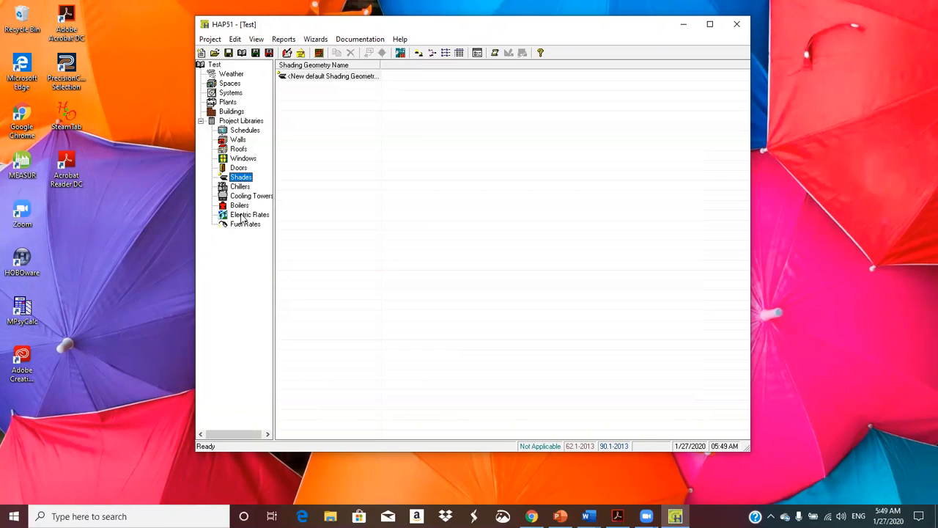
# Create a new electric rate in the project library and name it Test Rate
pyautogui.click(241, 216)
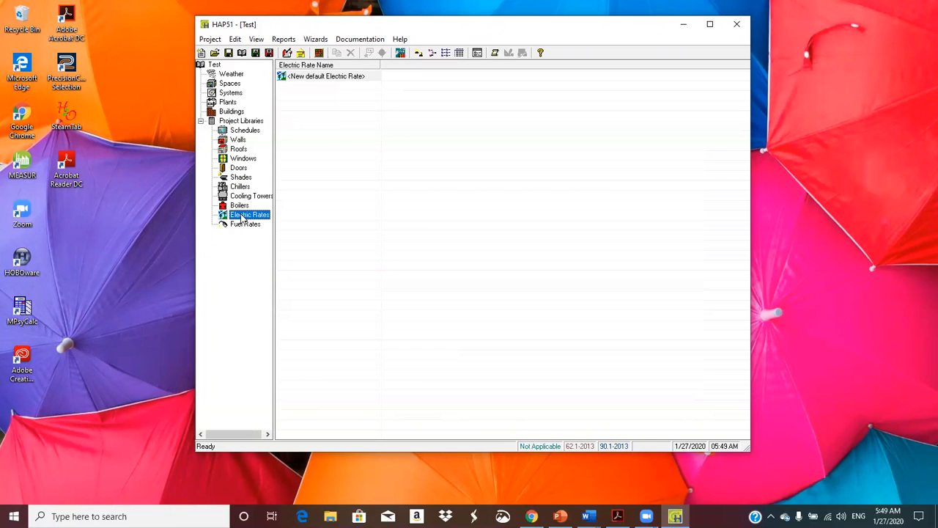
pyautogui.doubleClick(336, 77)
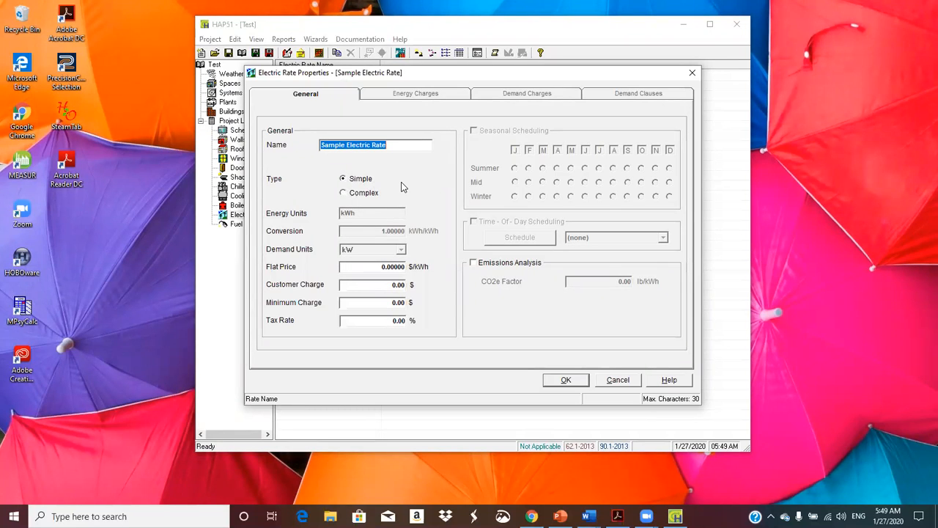
pyautogui.write('Tes')
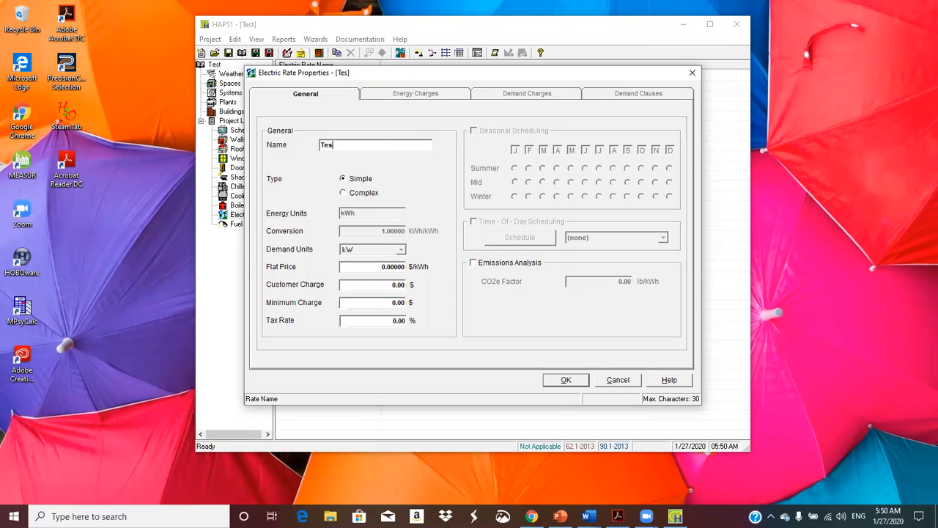
pyautogui.write('t Rate')
# Set the simple electric rate's flat price to 0.1 $/kWh, enter its tax rate, and save it
pyautogui.click(376, 267)
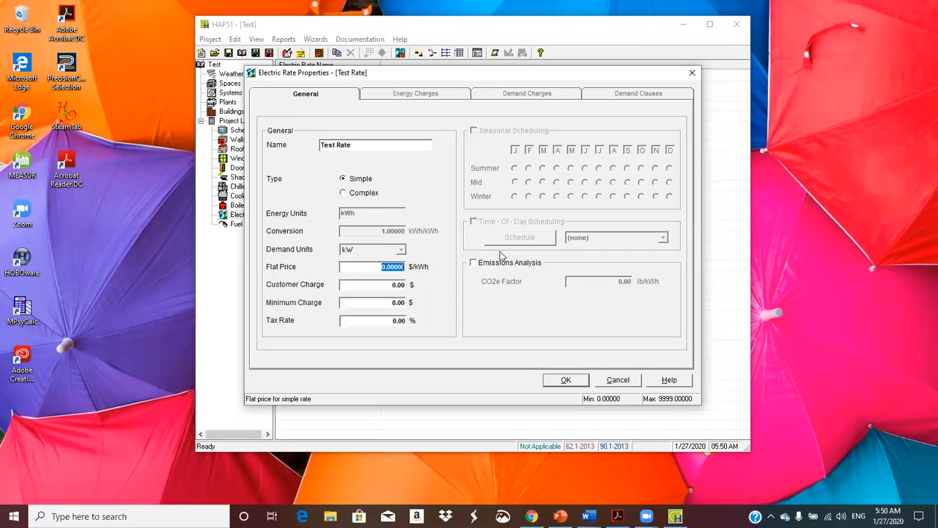
pyautogui.write('0.1')
pyautogui.click(374, 320)
pyautogui.moveTo(387, 321); pyautogui.dragTo(437, 314)
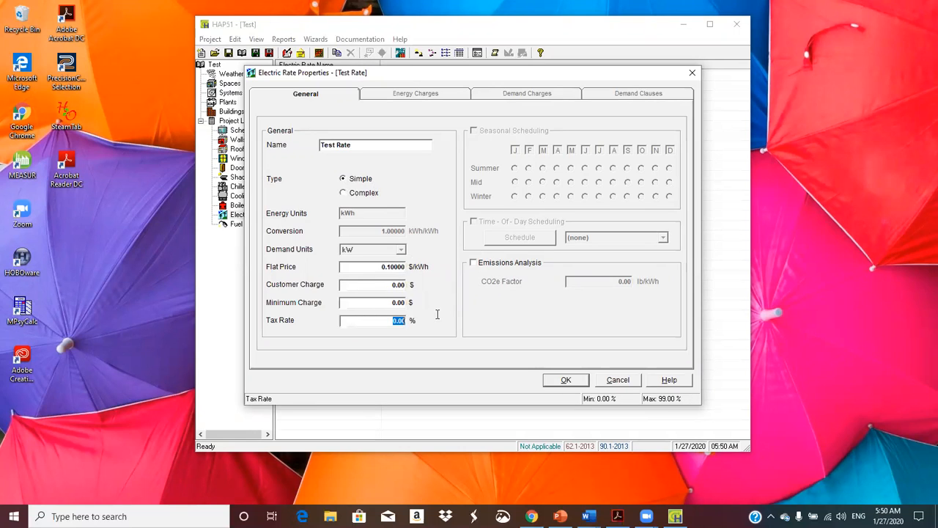
pyautogui.write('1')
pyautogui.click(564, 380)
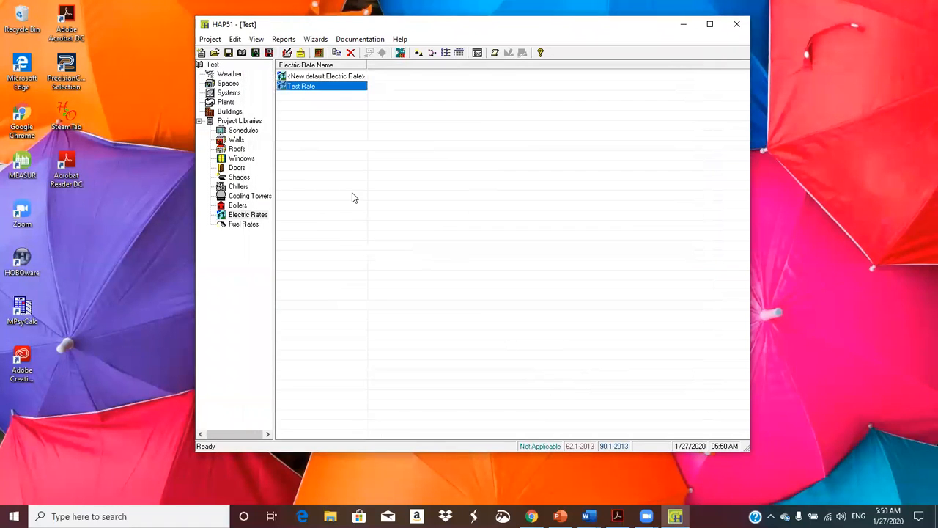
# In another new electric rate, choose the Complex type, review its energy charges, demand charges and demand clauses, and cancel it
pyautogui.doubleClick(338, 81)
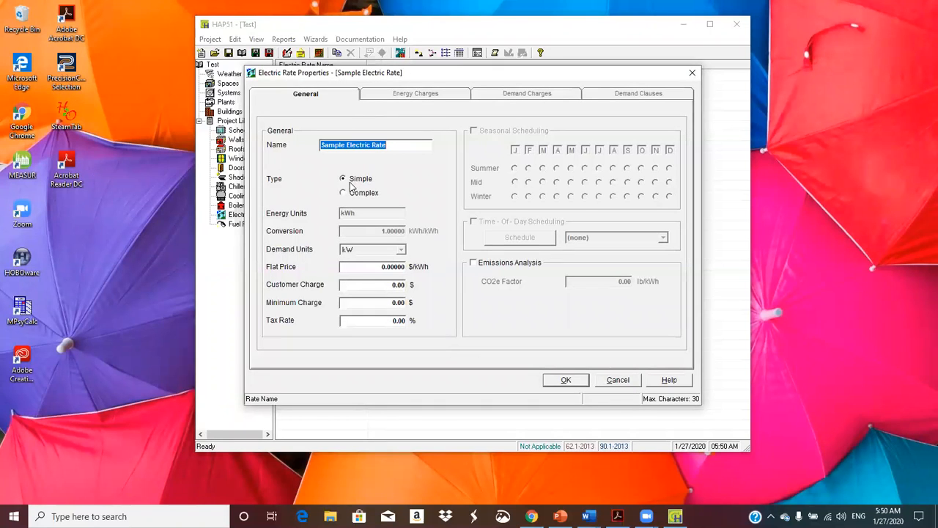
pyautogui.click(343, 195)
pyautogui.click(344, 195)
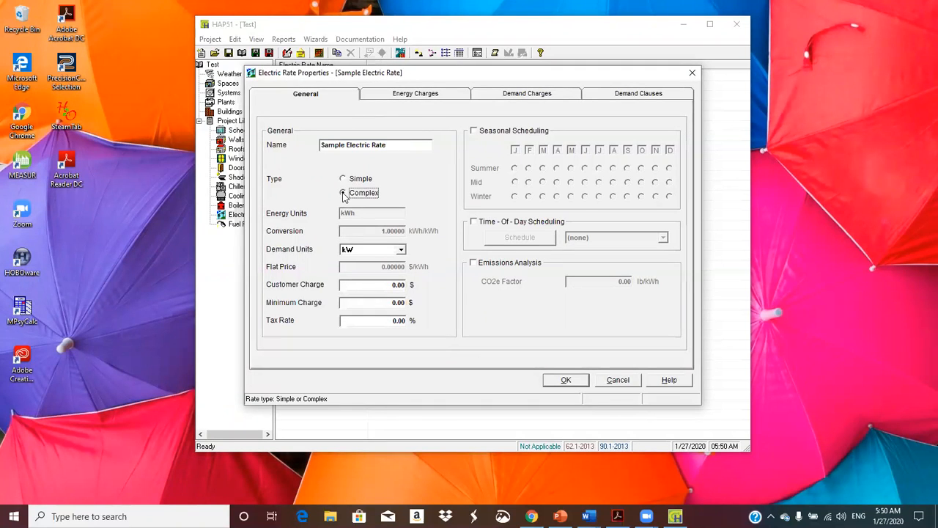
pyautogui.click(423, 98)
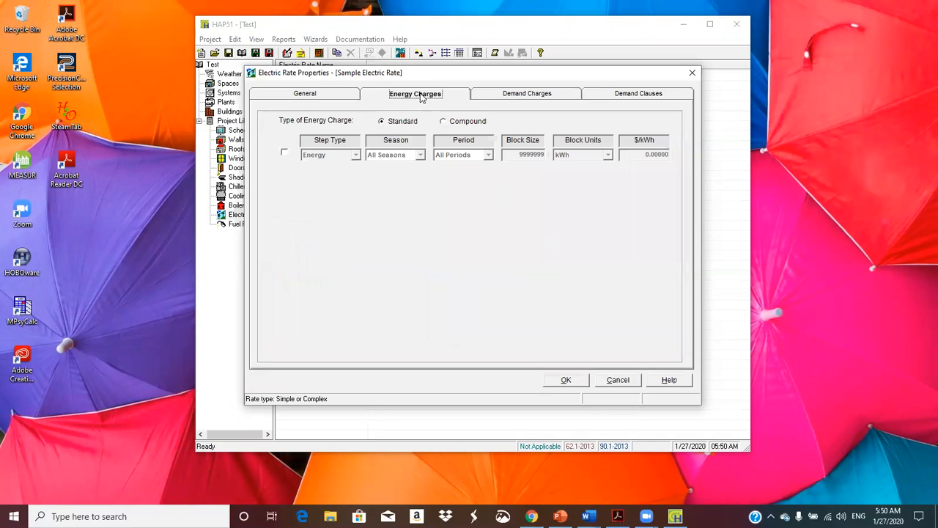
pyautogui.click(509, 98)
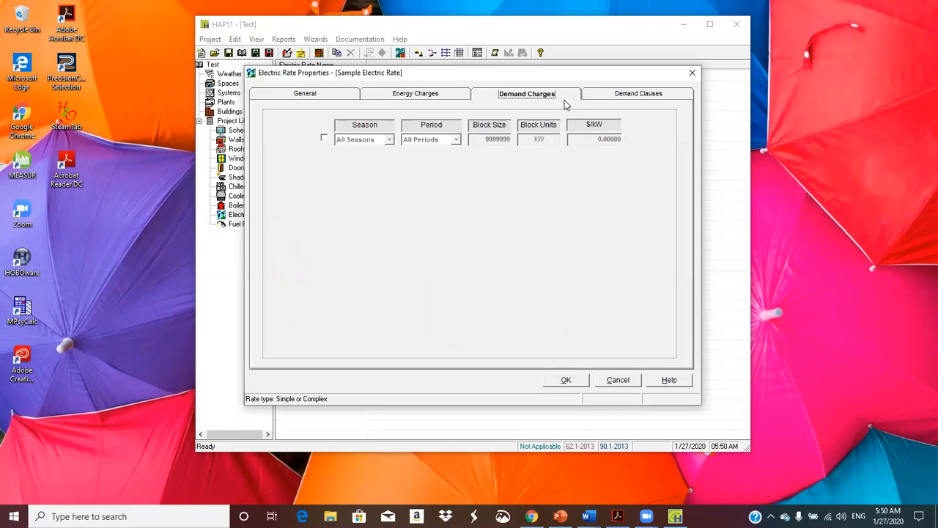
pyautogui.click(636, 99)
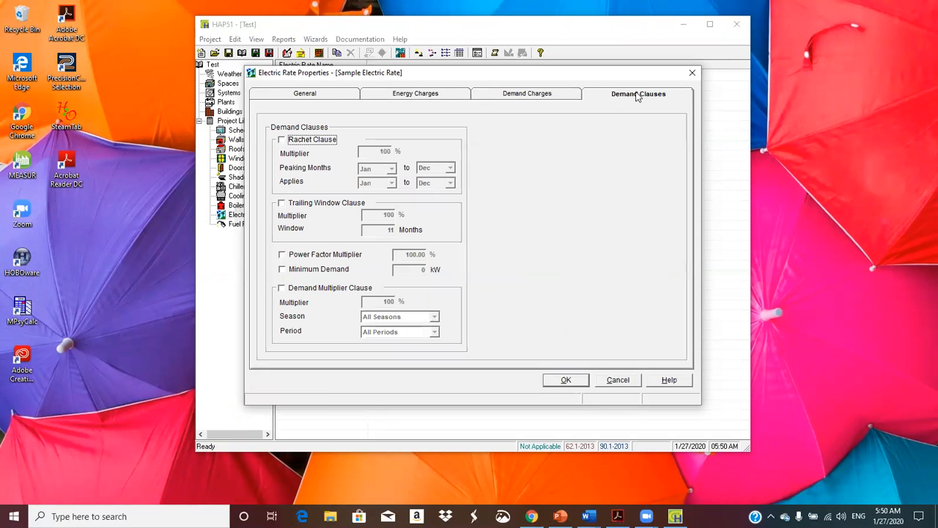
pyautogui.click(339, 97)
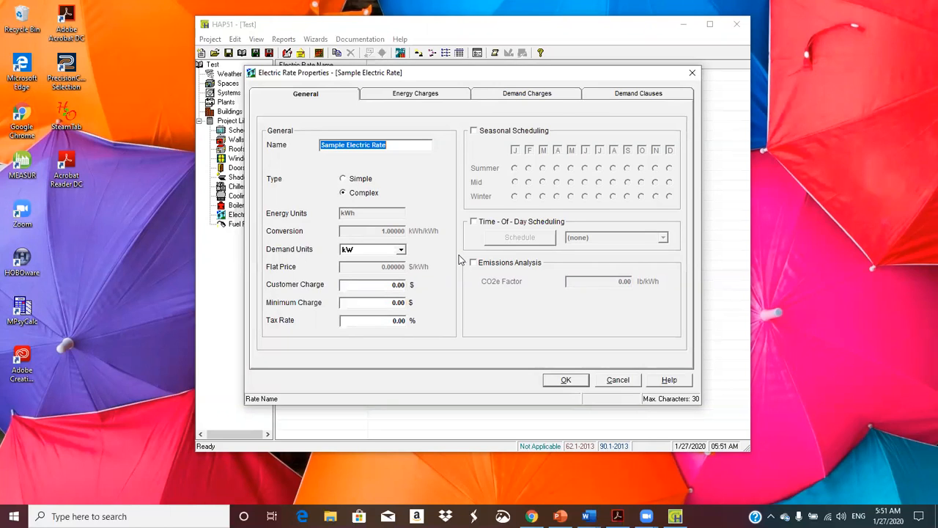
pyautogui.click(628, 382)
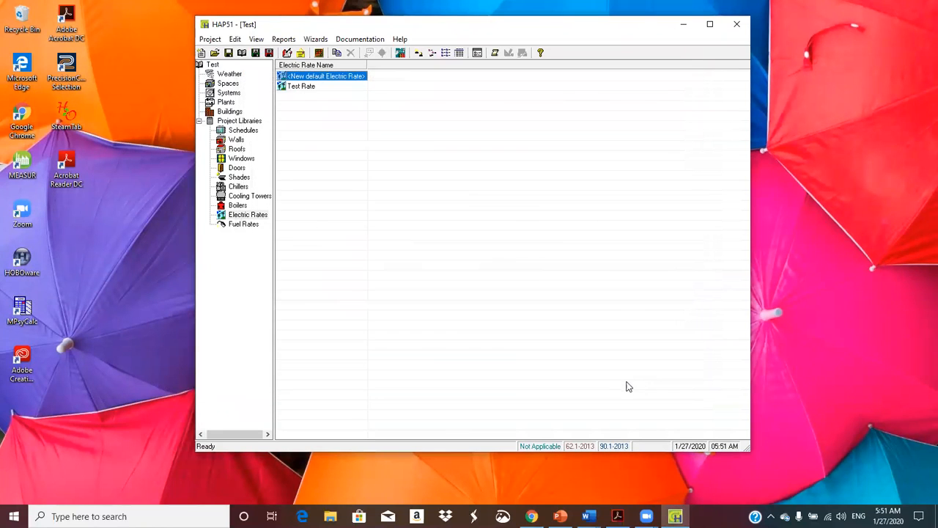
# Create a new fuel rate in the project library and name it N Gas Rate Test
pyautogui.click(245, 225)
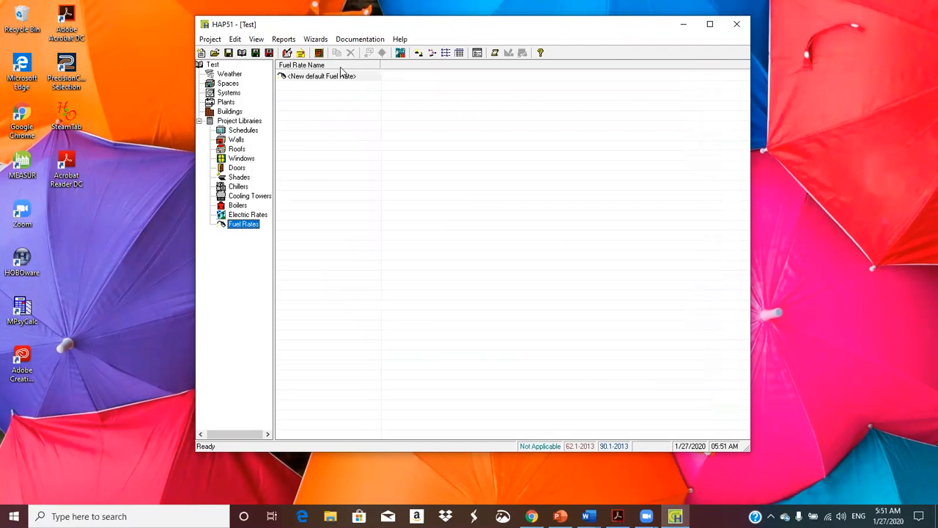
pyautogui.doubleClick(344, 77)
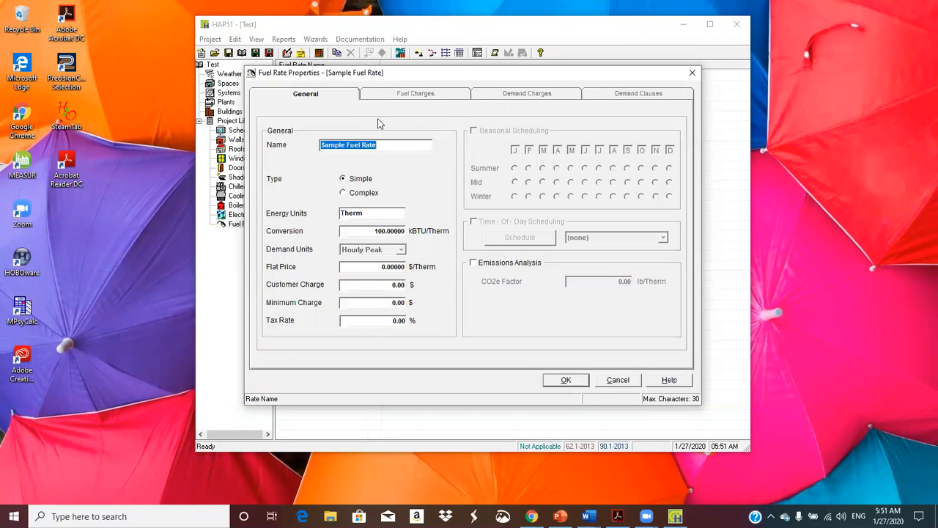
pyautogui.write('N Gas R')
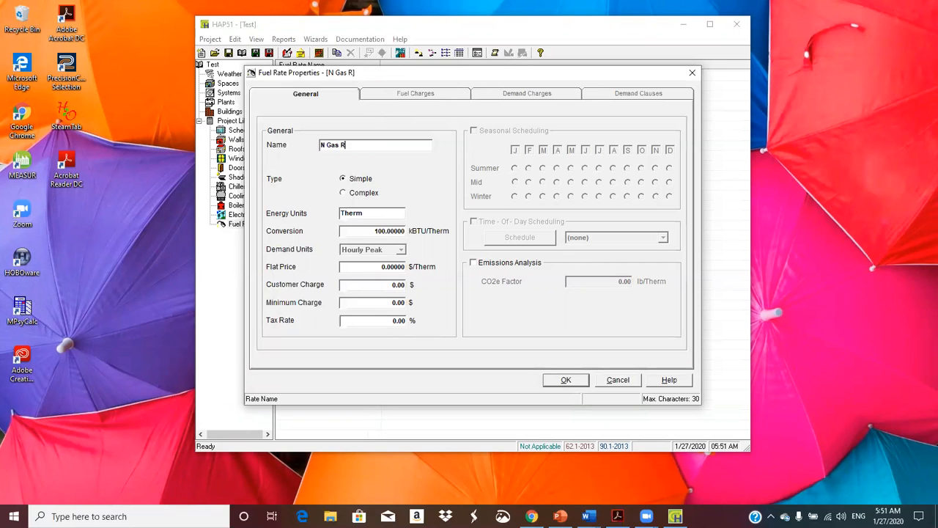
pyautogui.write('ate Test')
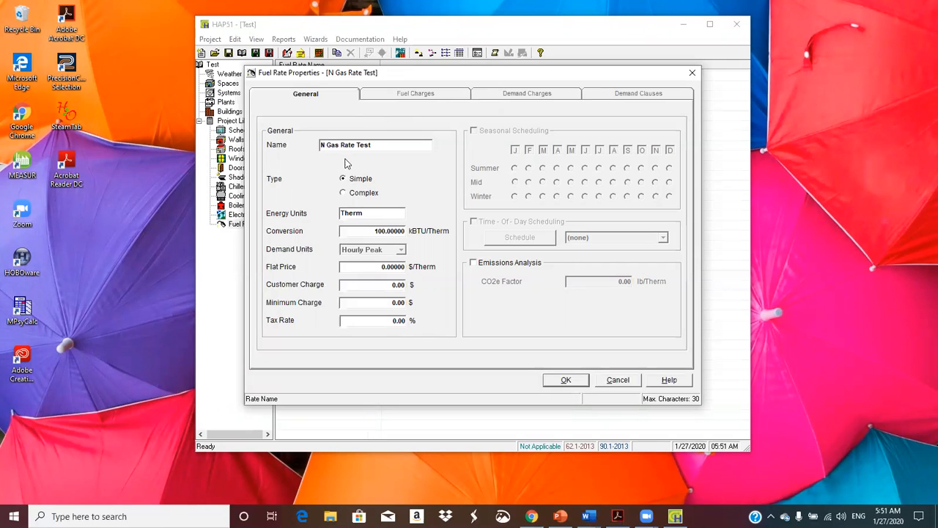
# Set the fuel rate's flat price to 0.9 $/Therm and its tax rate to 7%, and save it
pyautogui.click(372, 266)
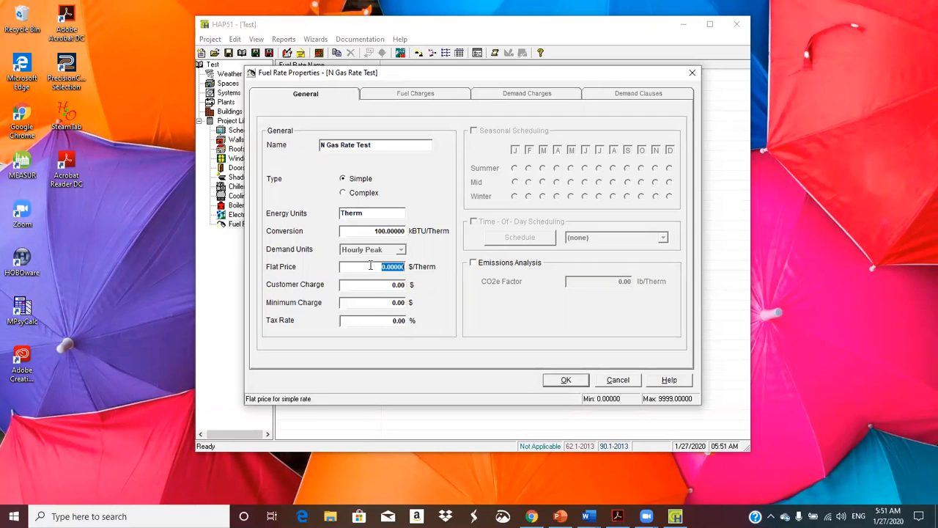
pyautogui.write('0.')
pyautogui.write('5')
pyautogui.click(380, 316)
pyautogui.write('1')
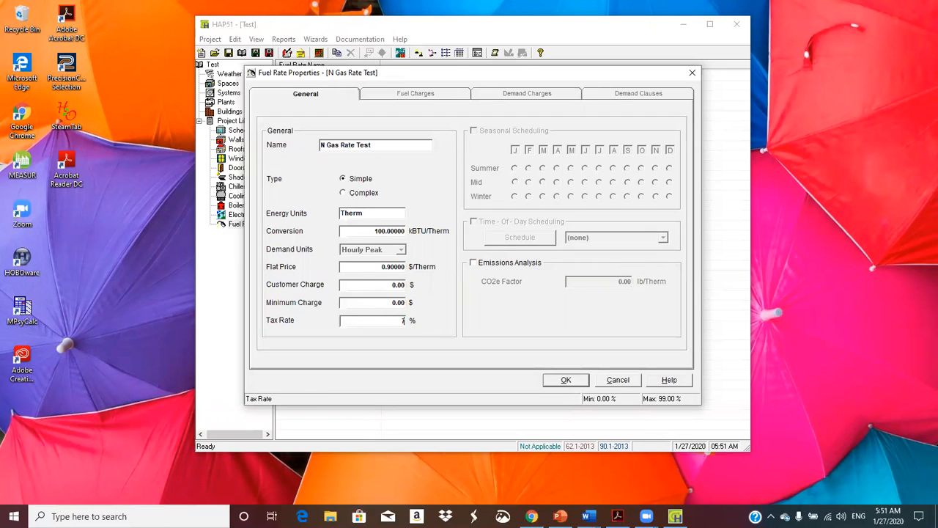
pyautogui.click(576, 382)
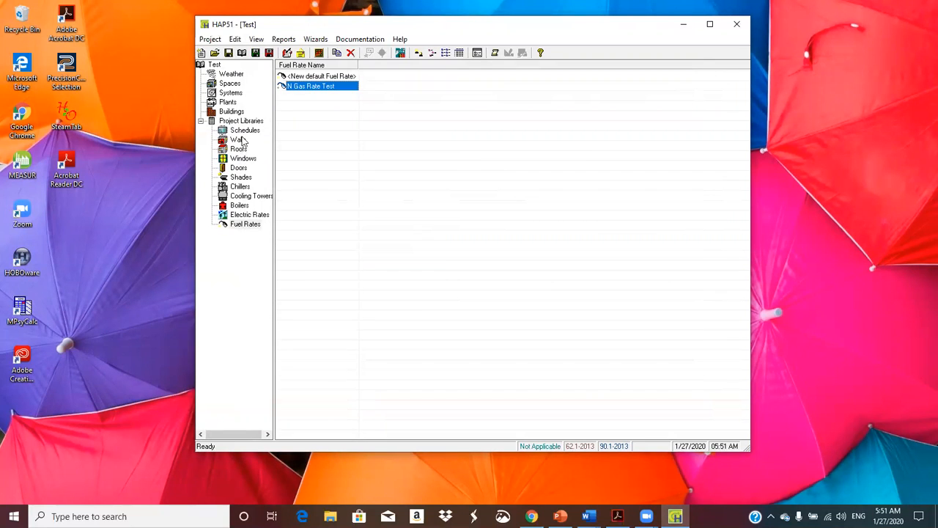
# Create a new space in the project and name it Test Building
pyautogui.click(230, 85)
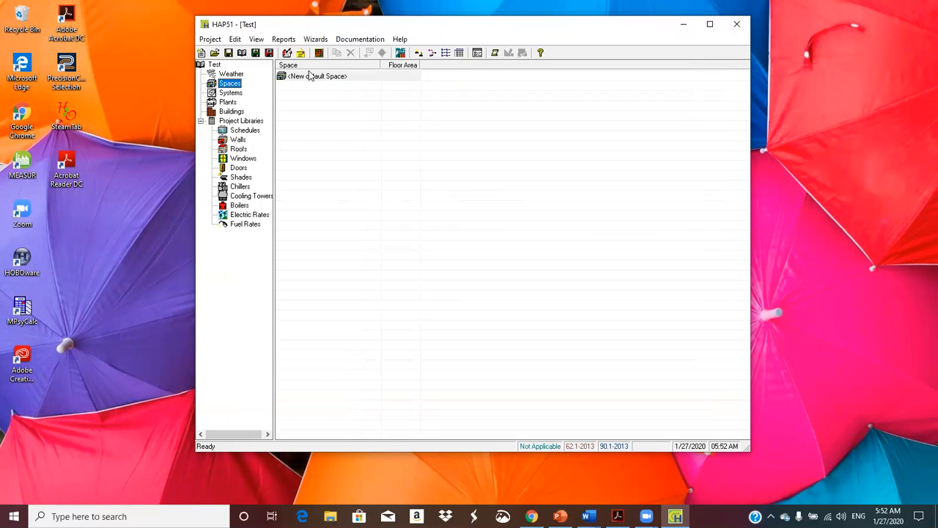
pyautogui.doubleClick(327, 76)
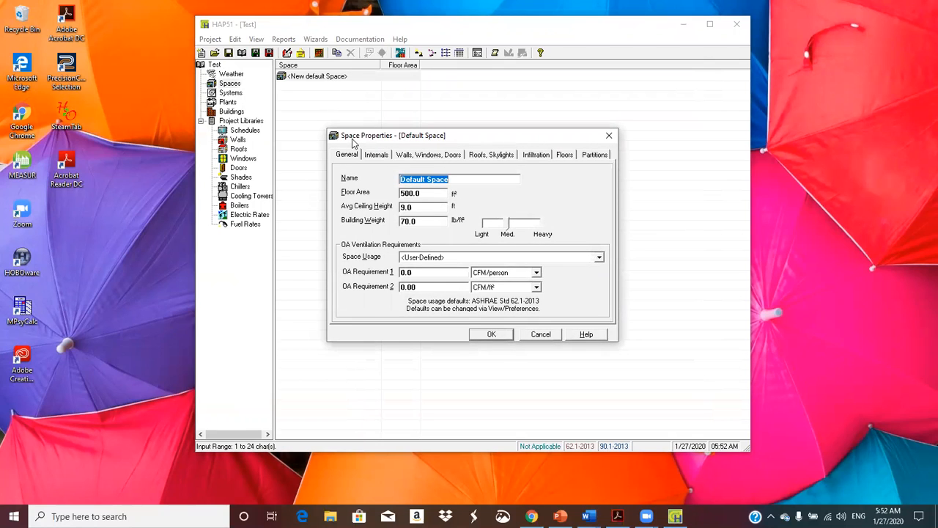
pyautogui.write('Test ')
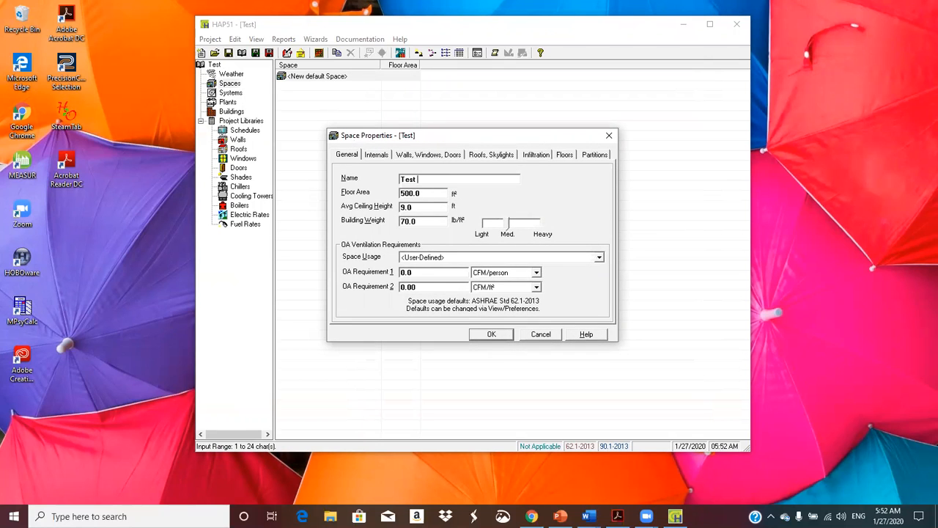
pyautogui.write('Building')
# Set the space's floor area to 5000 ft², average ceiling height to 12 ft and building weight to 100 lb/ft²
pyautogui.click(432, 193)
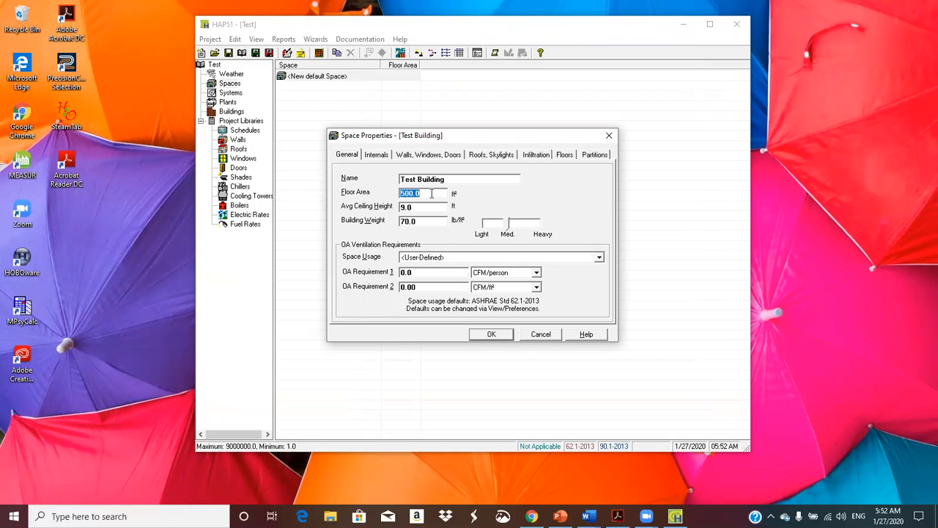
pyautogui.write('5000')
pyautogui.click(421, 208)
pyautogui.write('12')
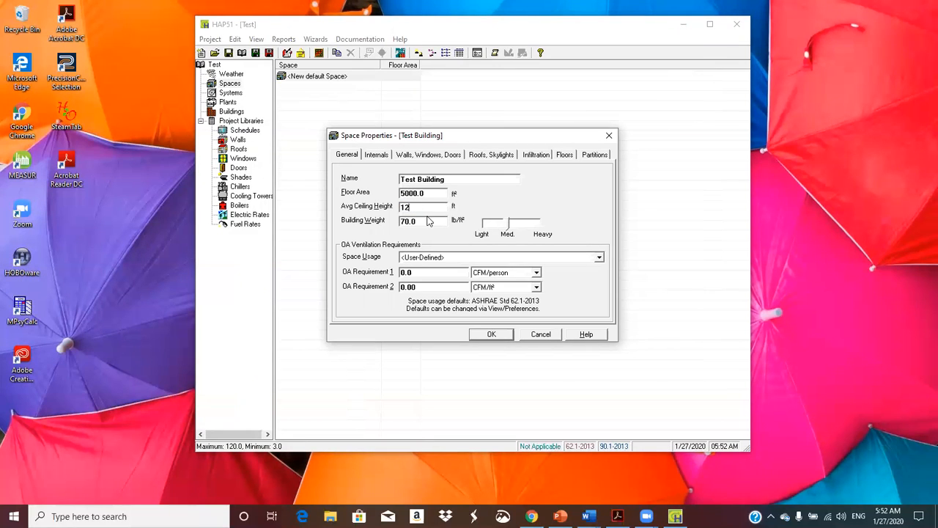
pyautogui.moveTo(505, 228); pyautogui.dragTo(523, 229)
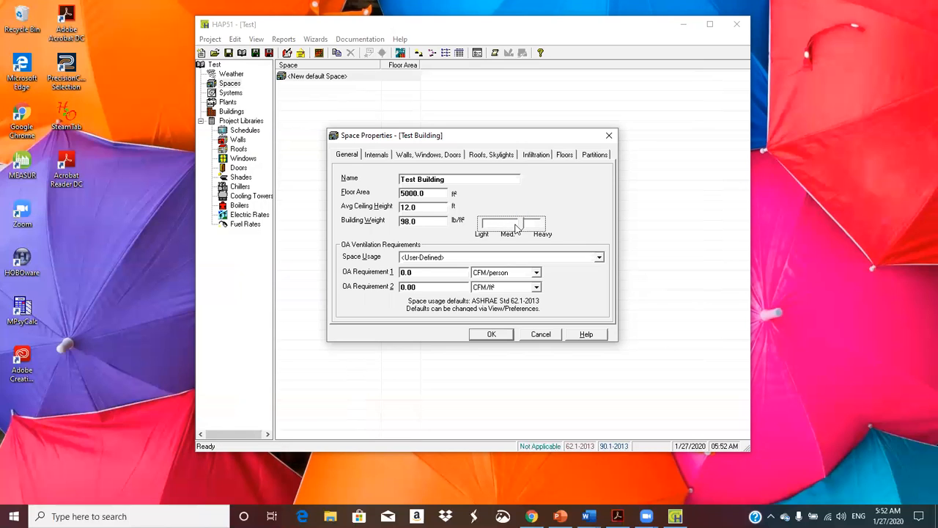
pyautogui.doubleClick(435, 221)
pyautogui.write('100')
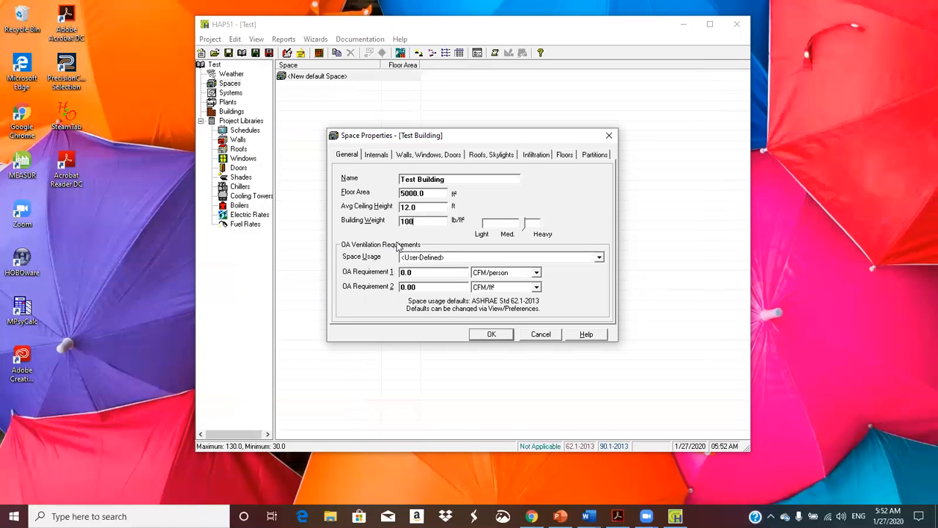
# Set the space usage for the outdoor air ventilation requirements to RETAIL: Sales (except other categories here)
pyautogui.click(599, 259)
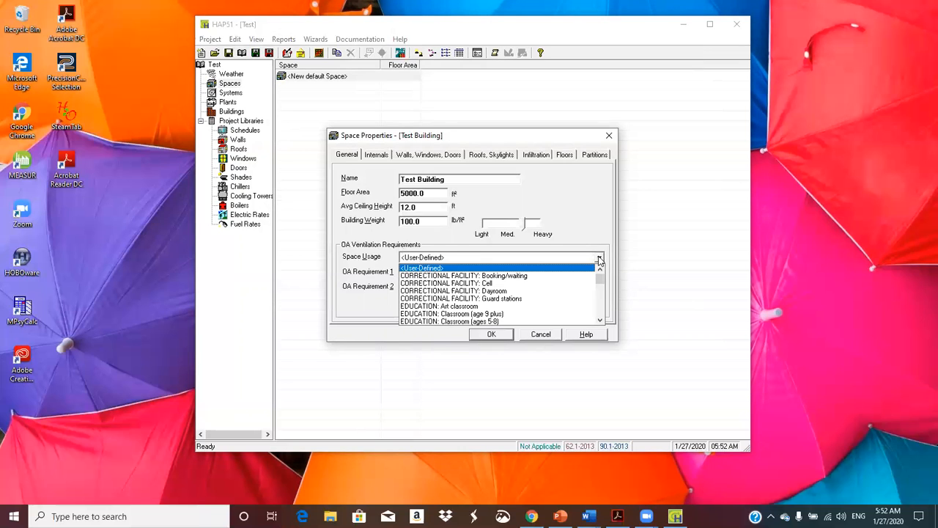
pyautogui.moveTo(602, 282); pyautogui.dragTo(604, 308)
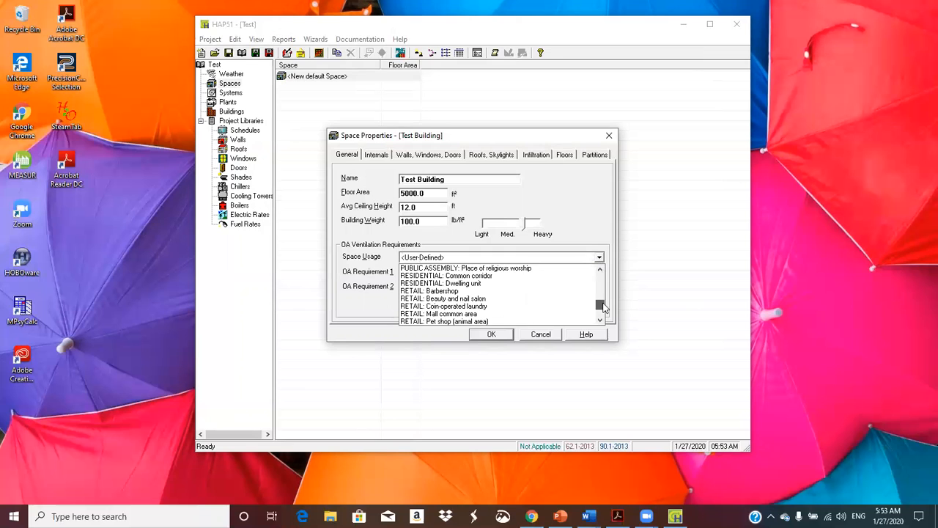
pyautogui.scroll(-1, 530, 329)
pyautogui.scroll(-1, 530, 328)
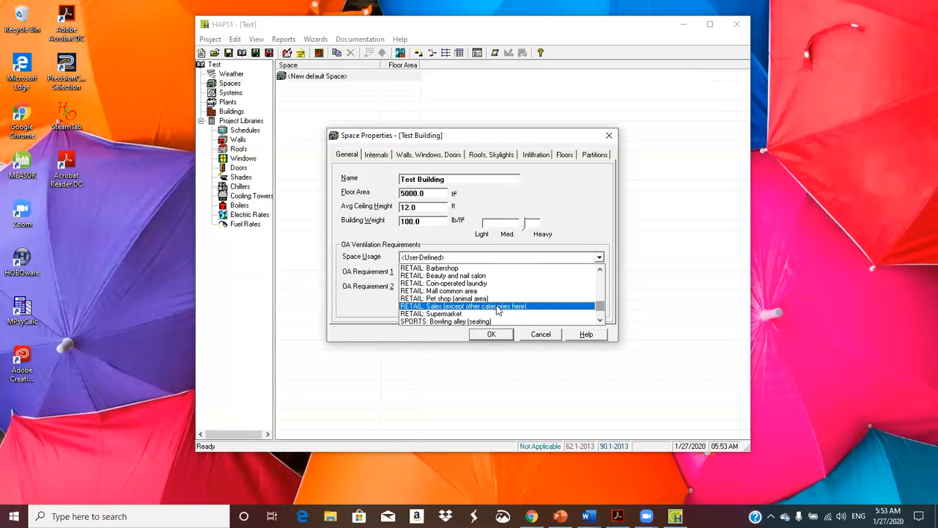
pyautogui.click(498, 307)
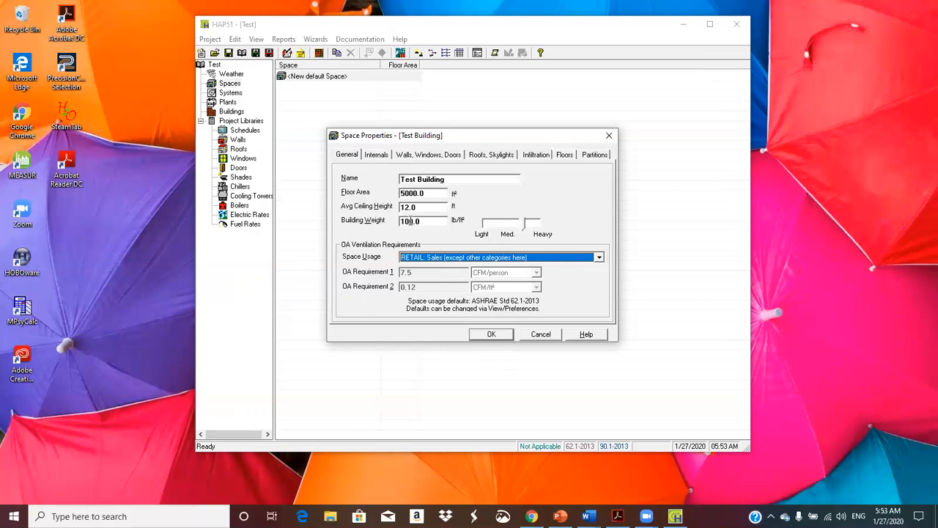
# In the space's internal loads, set the overhead lighting fixture type to Free hanging and keep W/ft² as its wattage unit
pyautogui.click(386, 158)
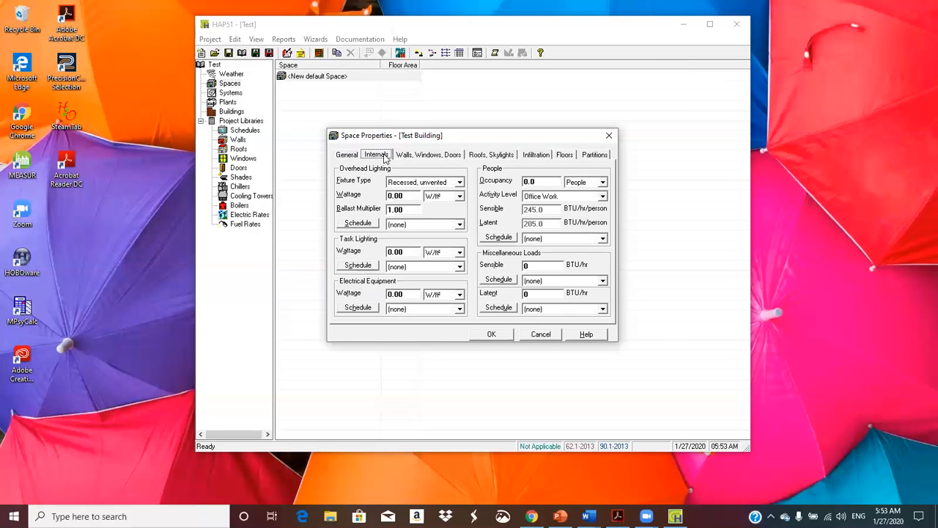
pyautogui.click(460, 183)
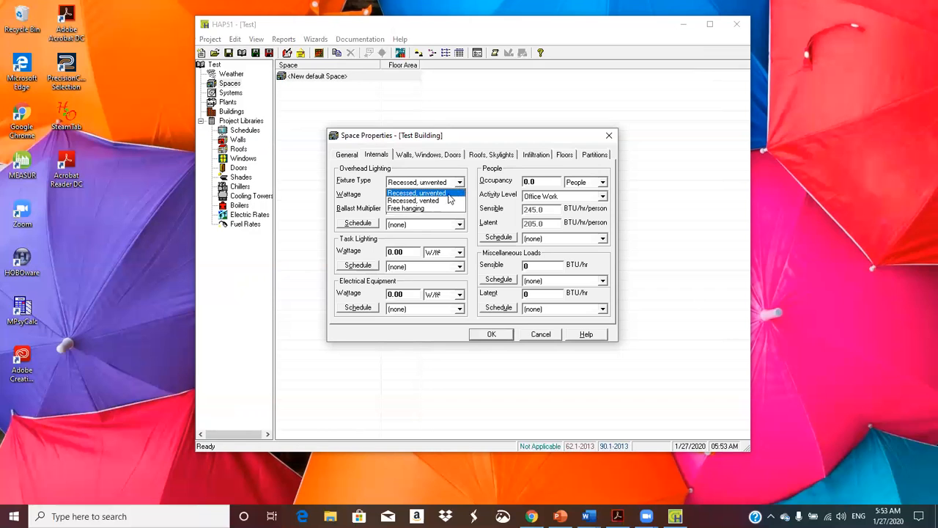
pyautogui.click(426, 209)
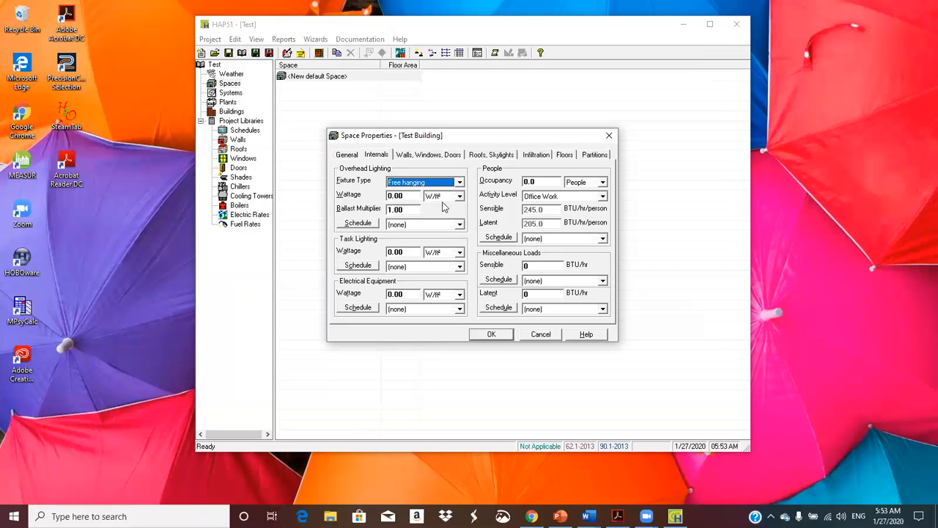
pyautogui.click(459, 197)
pyautogui.click(440, 207)
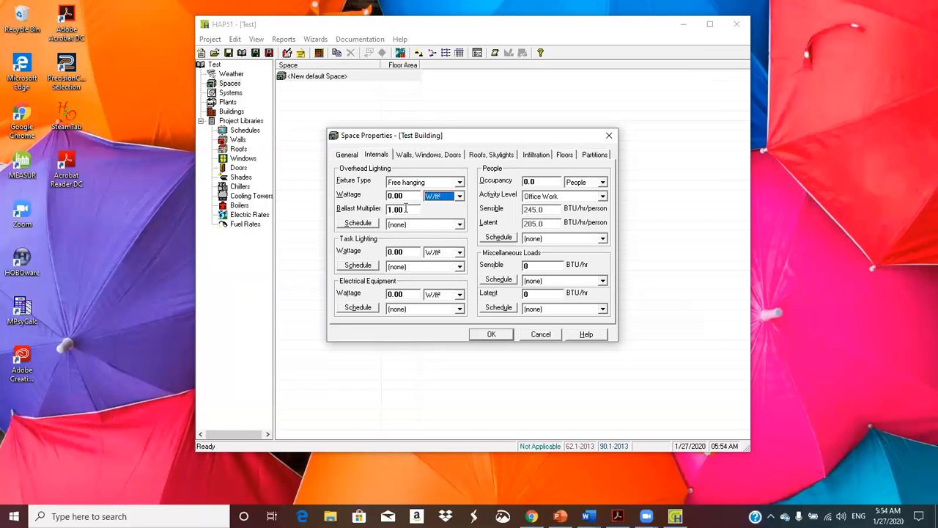
# Assign the Lights schedule to overhead lighting, and set electrical equipment to 0.2 W/ft² with the Equipment schedule
pyautogui.click(460, 225)
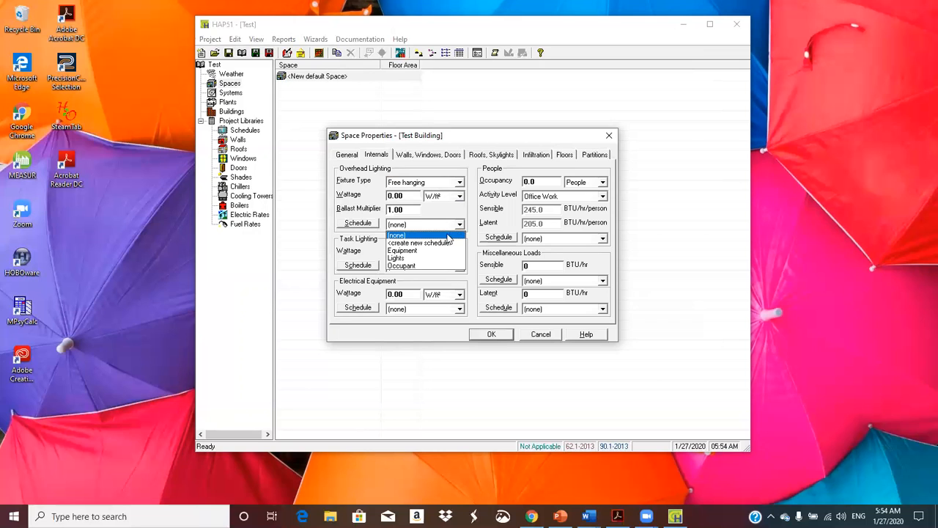
pyautogui.click(422, 260)
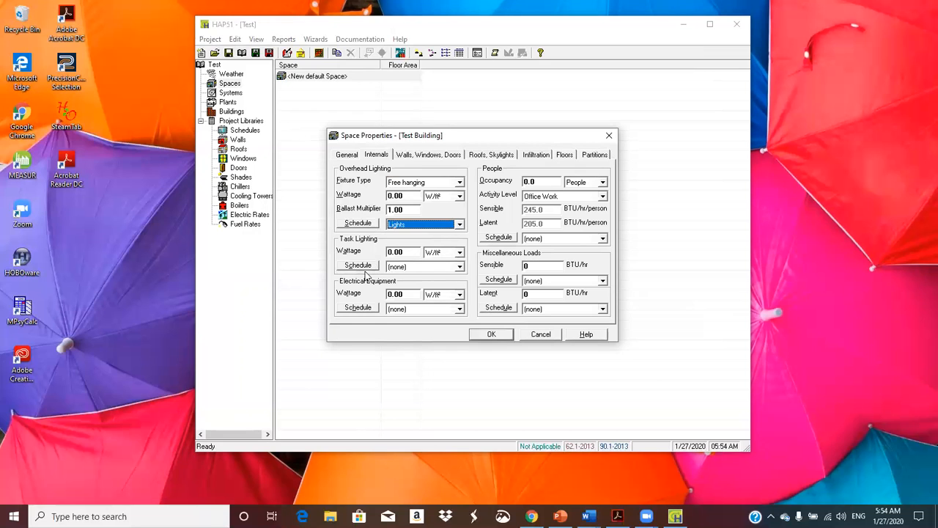
pyautogui.click(407, 294)
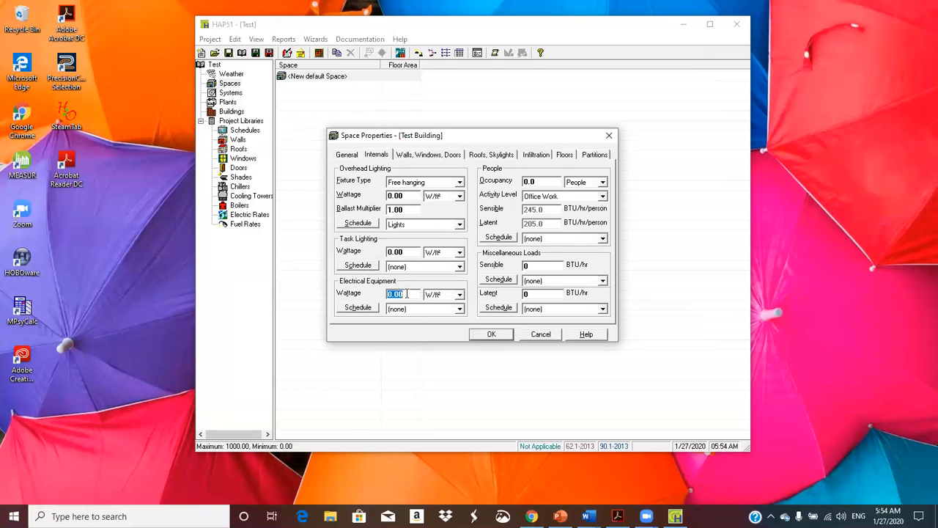
pyautogui.write('0.2')
pyautogui.click(459, 311)
pyautogui.click(449, 337)
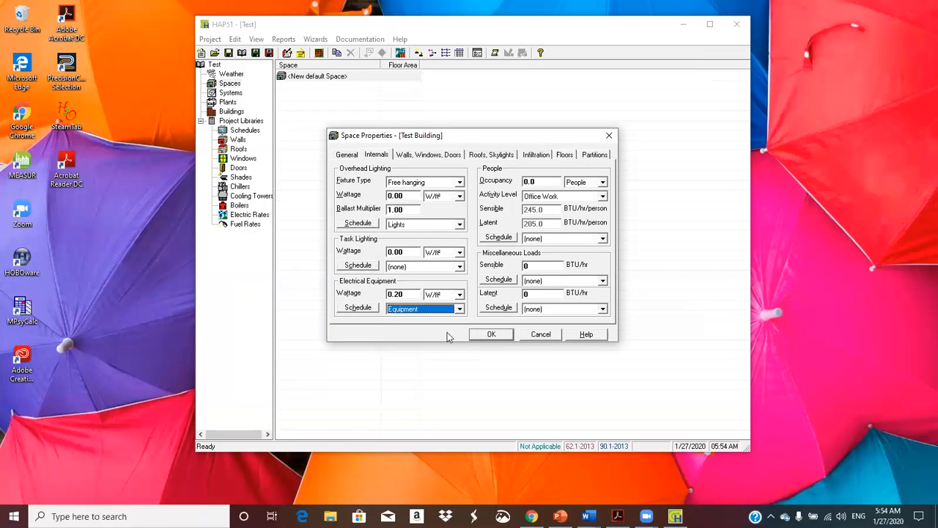
# Set the space's occupancy to 50 people with the Office Work activity level and the Occupant schedule
pyautogui.click(546, 181)
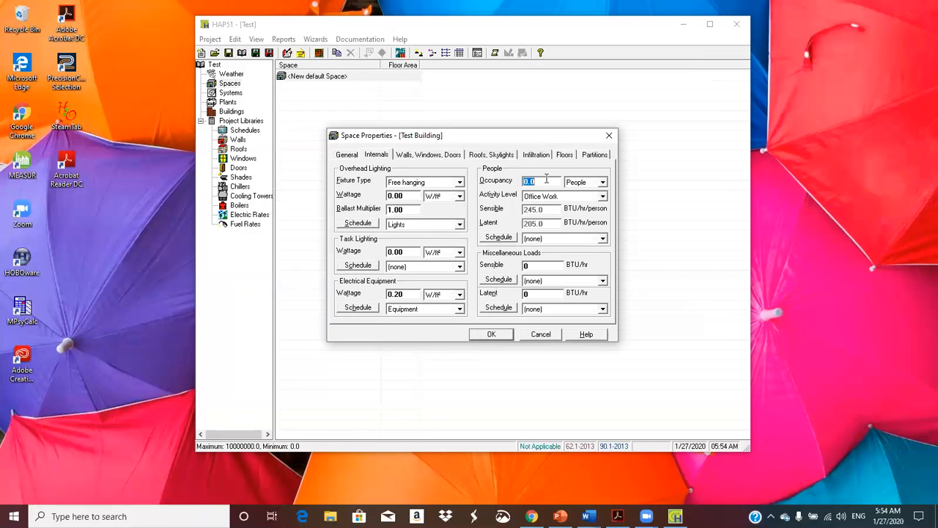
pyautogui.write('25')
pyautogui.press('BackSpace')
pyautogui.press('BackSpace')
pyautogui.write('50')
pyautogui.click(603, 197)
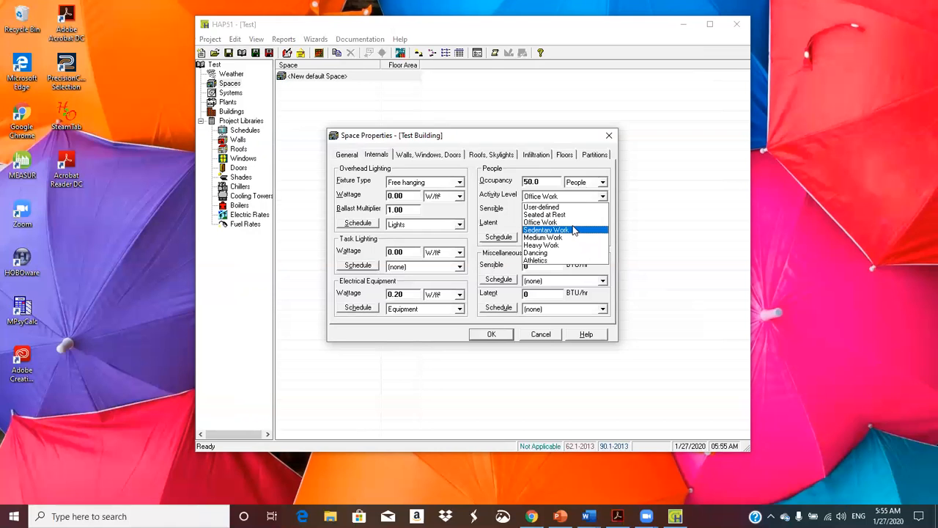
pyautogui.click(557, 222)
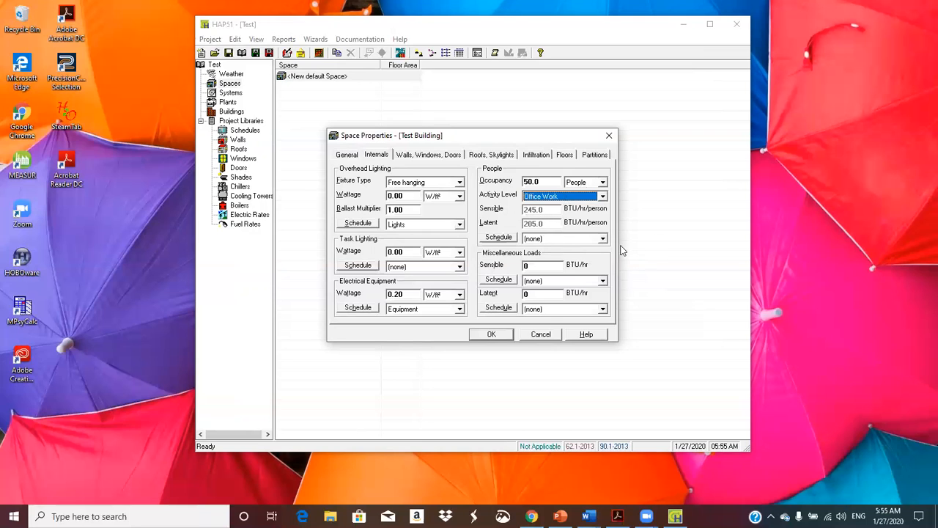
pyautogui.click(601, 239)
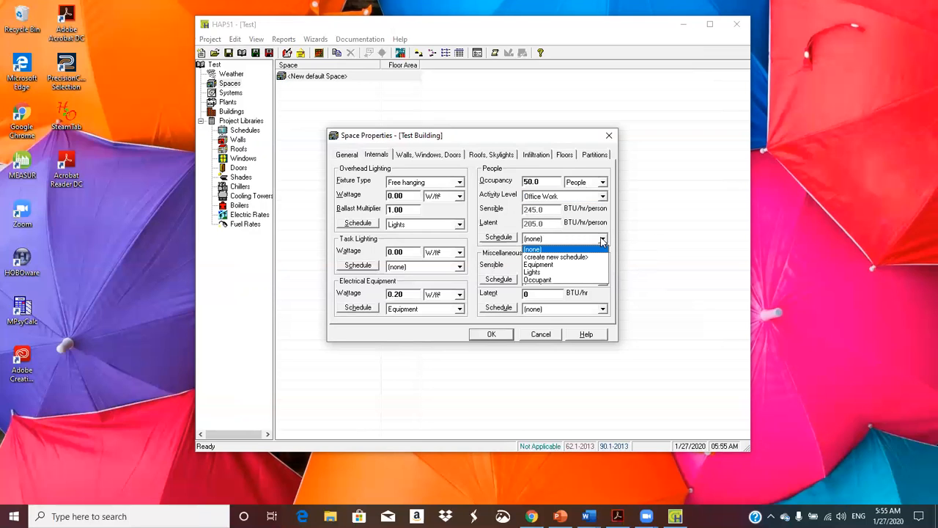
pyautogui.click(556, 282)
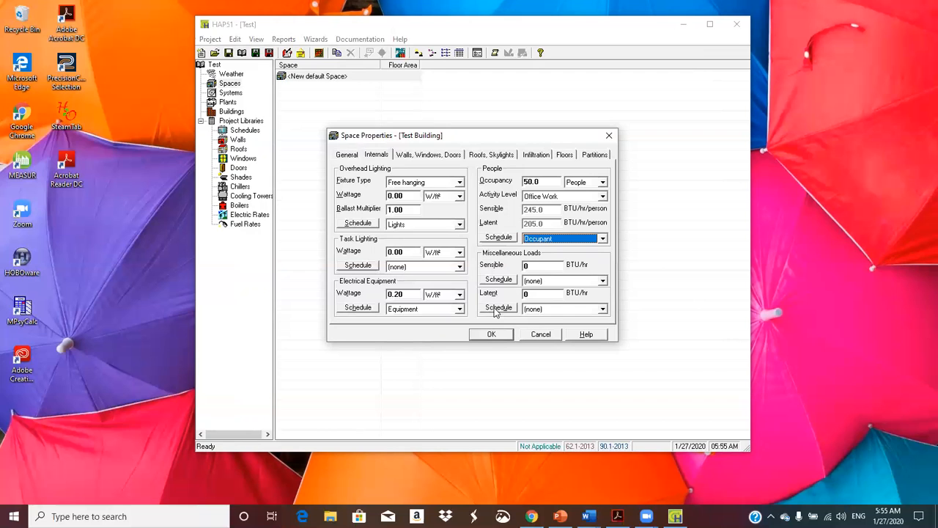
# Define wall exposure 1 as N with 1500 ft² gross area, 8 of Window 1 and 1 door
pyautogui.click(450, 156)
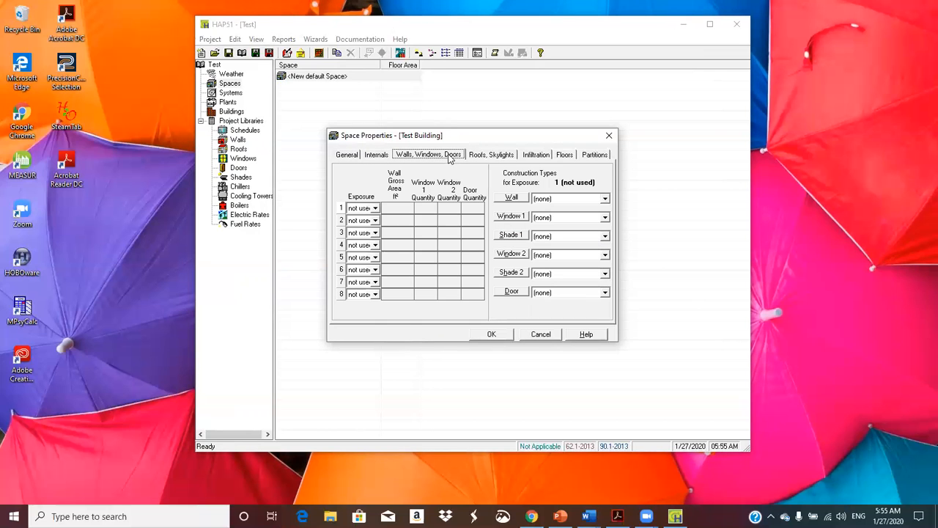
pyautogui.click(375, 208)
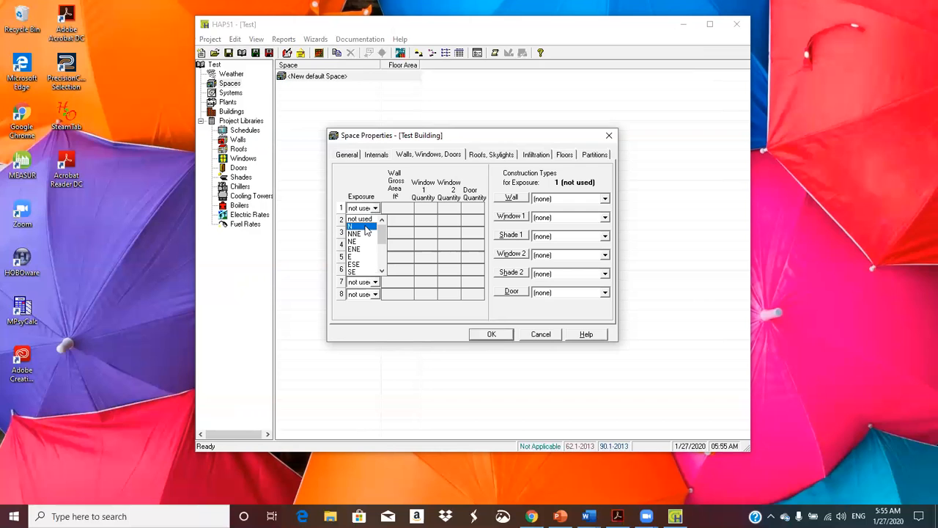
pyautogui.click(366, 230)
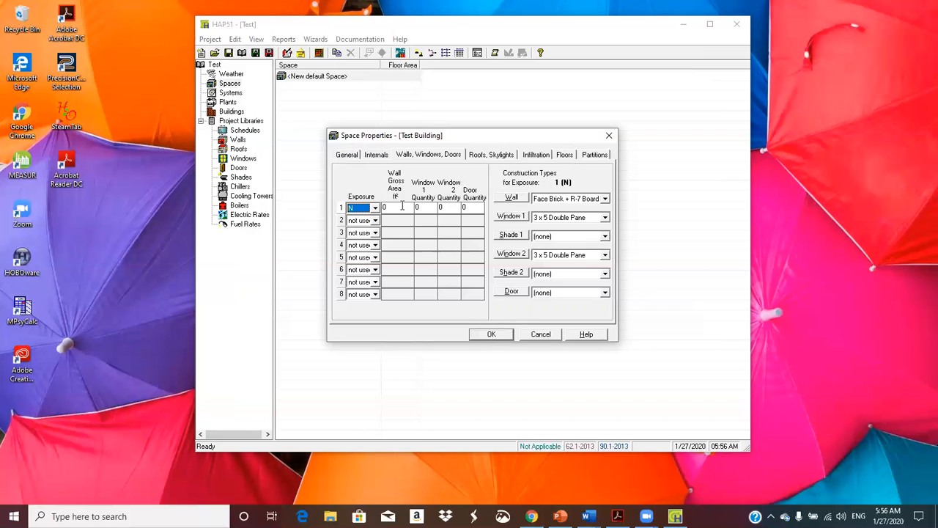
pyautogui.click(402, 206)
pyautogui.write('1500')
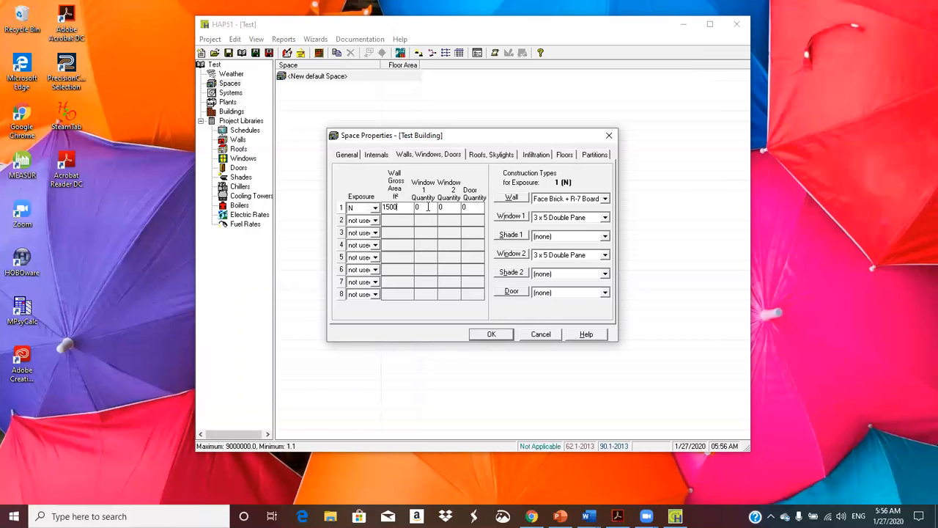
pyautogui.click(428, 207)
pyautogui.write('8')
pyautogui.click(470, 207)
pyautogui.write('1')
# Define wall exposure 2 as S with 1500 ft² gross area, 8 of Window 1 and 1 door
pyautogui.click(375, 221)
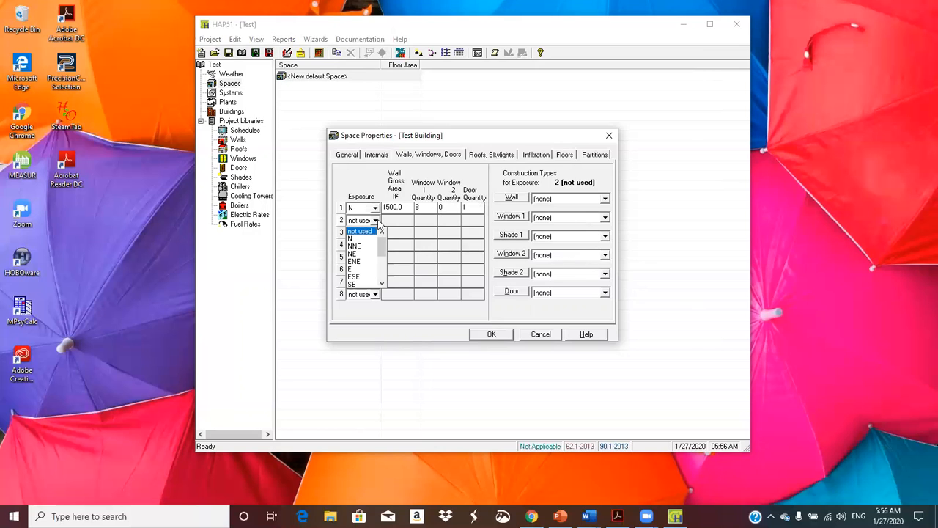
pyautogui.moveTo(381, 234); pyautogui.dragTo(384, 271)
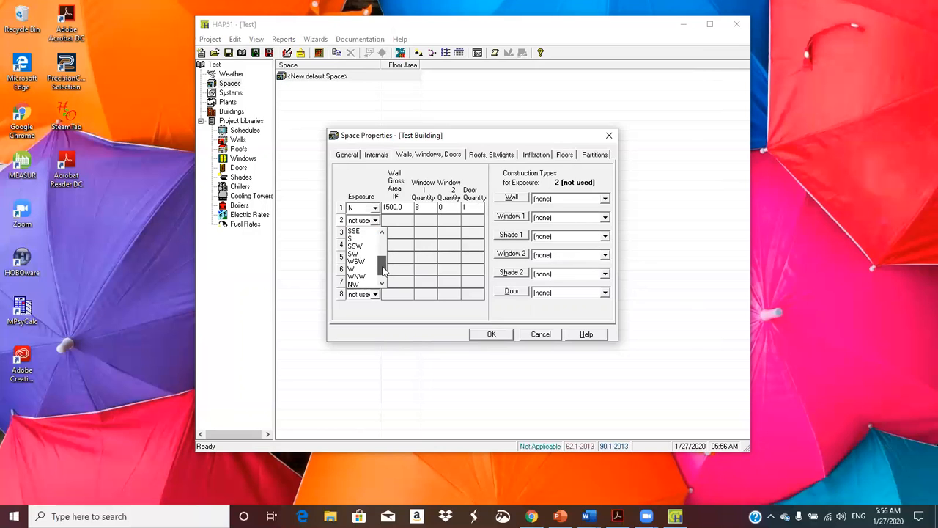
pyautogui.click(366, 244)
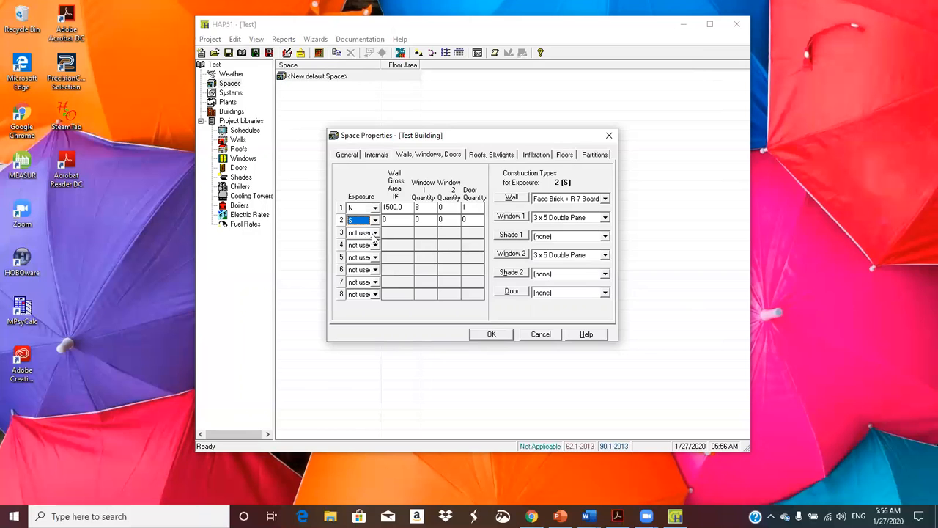
pyautogui.click(393, 218)
pyautogui.write('1500')
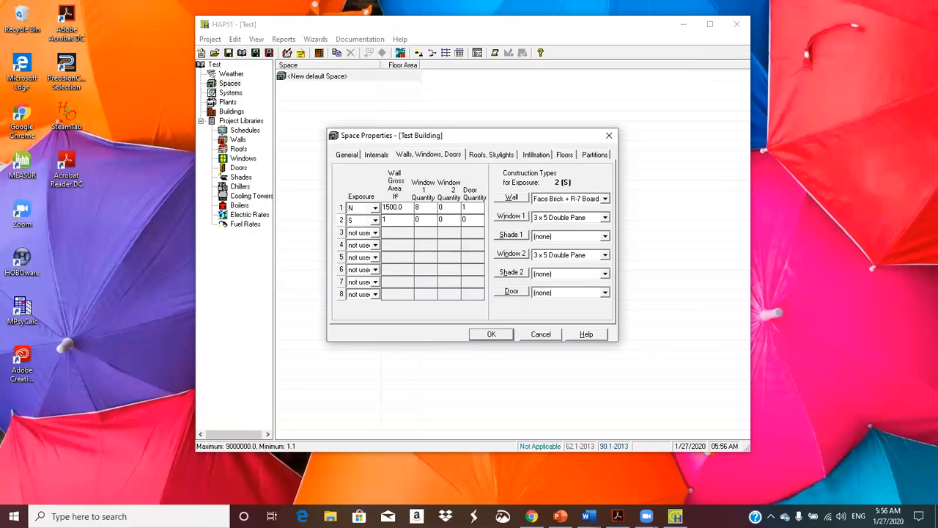
pyautogui.click(432, 220)
pyautogui.write('8')
pyautogui.click(474, 221)
pyautogui.write('1')
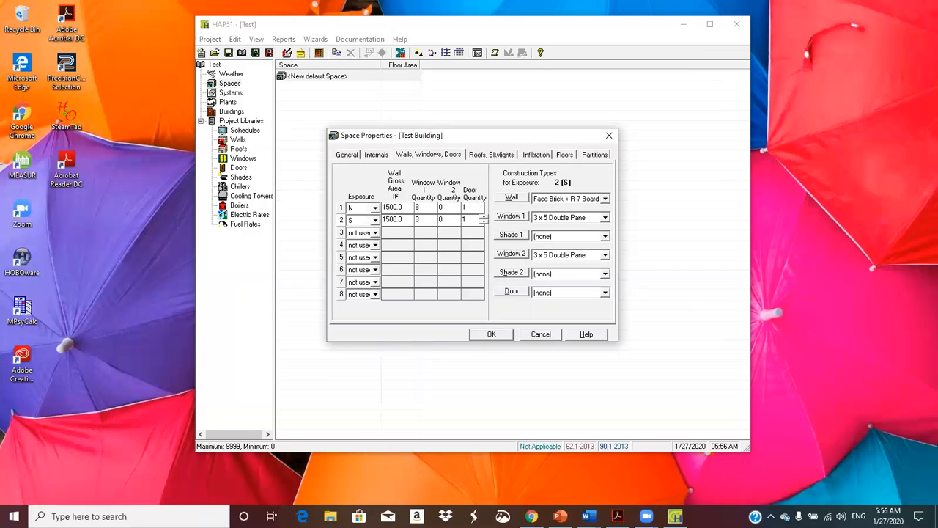
# Define wall exposure 3 as E with 750 ft² gross area and 4 of Window 1
pyautogui.click(375, 234)
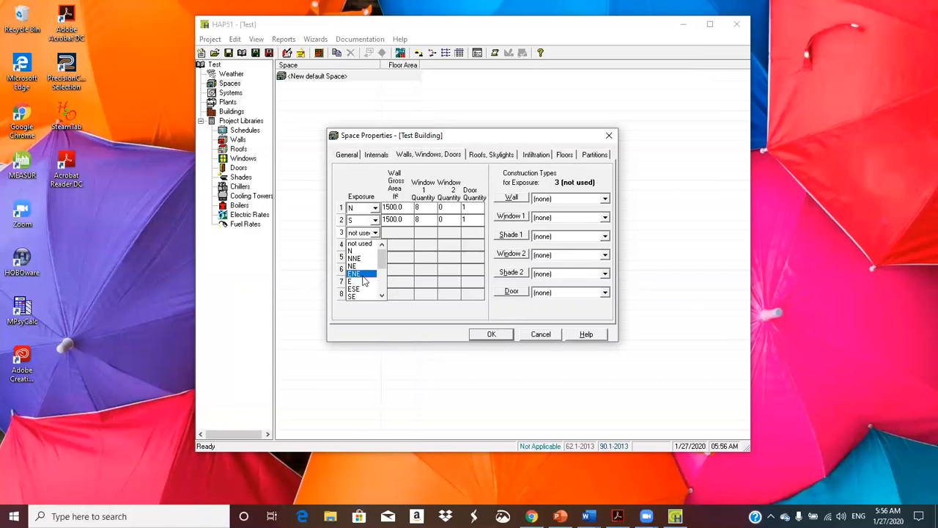
pyautogui.click(364, 282)
pyautogui.click(396, 233)
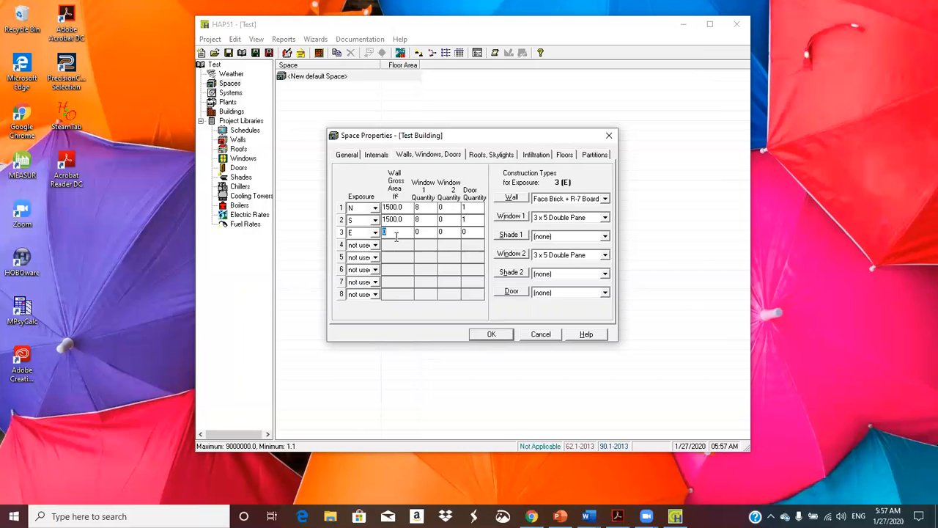
pyautogui.write('750')
pyautogui.press('Tab')
pyautogui.write('4')
# Define wall exposure 4 as W with 750 ft² gross area and 4 of Window 1
pyautogui.click(375, 246)
pyautogui.moveTo(382, 270); pyautogui.dragTo(383, 293)
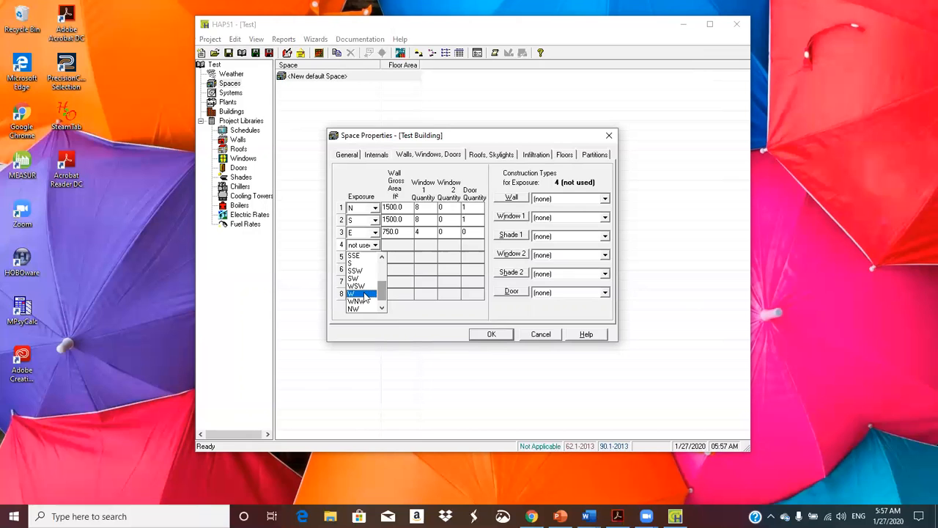
pyautogui.click(365, 295)
pyautogui.click(405, 245)
pyautogui.write('750')
pyautogui.click(423, 246)
pyautogui.write('4')
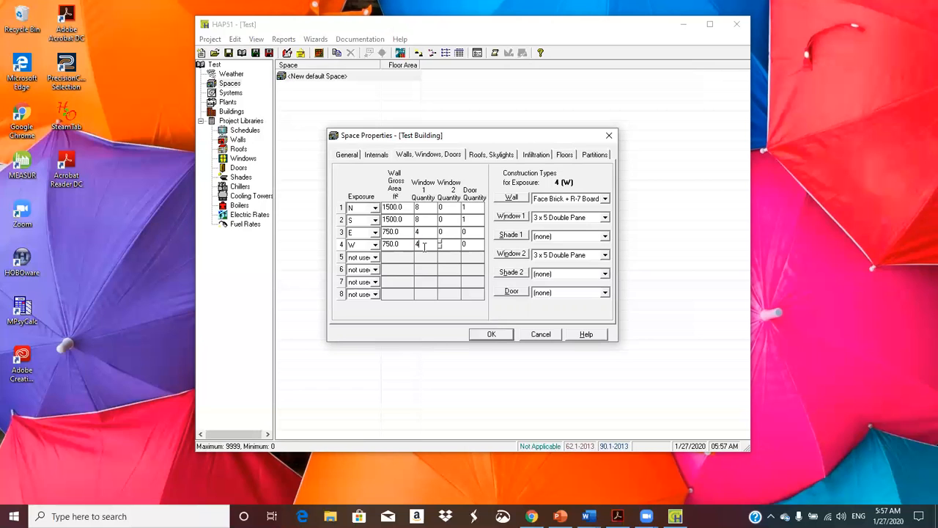
# Add a horizontal (H) roof exposure to the space as roof exposure 1
pyautogui.click(480, 155)
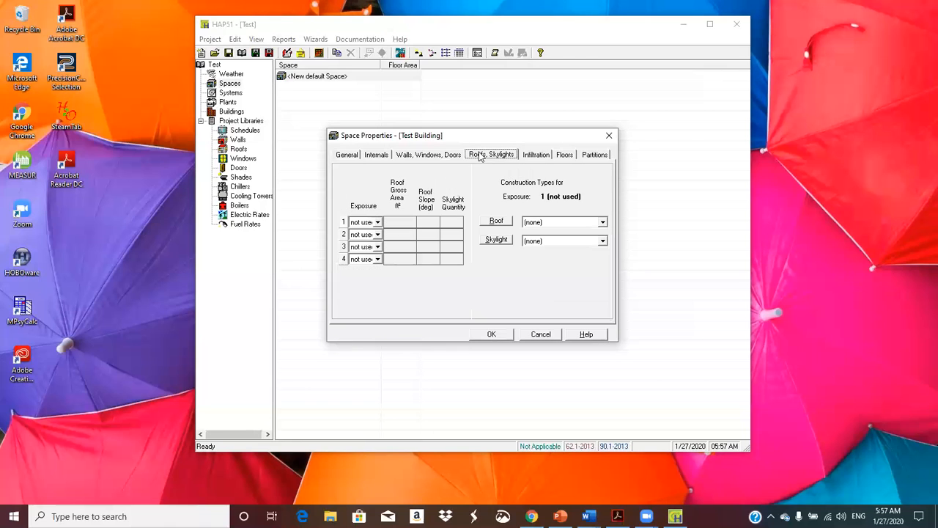
pyautogui.click(376, 222)
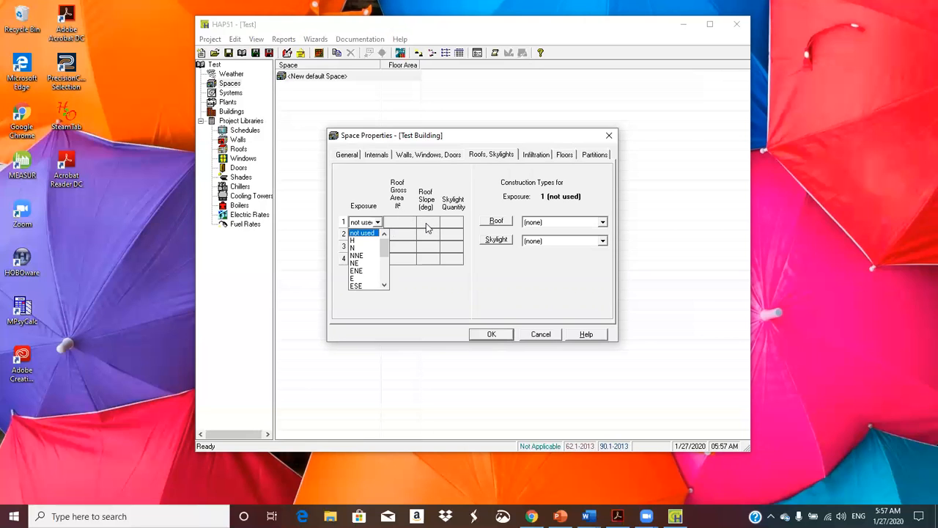
pyautogui.click(357, 244)
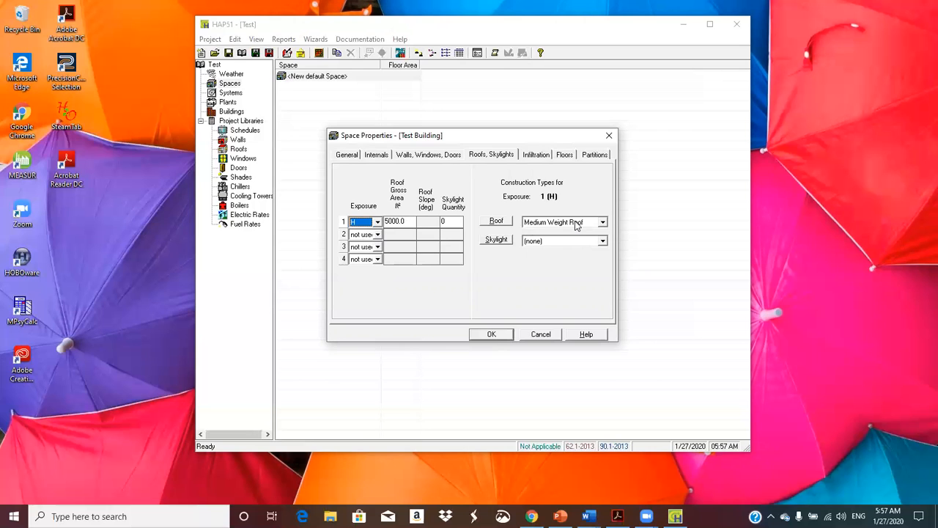
# Set infiltration to 0.2 ACH for design cooling, design heating and energy analysis, occurring at all hours
pyautogui.click(533, 159)
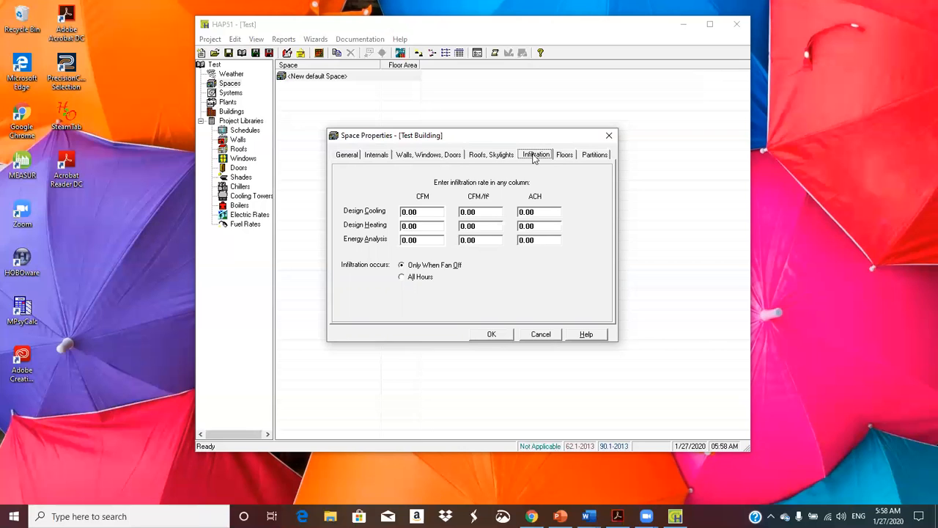
pyautogui.click(550, 212)
pyautogui.write('0.2')
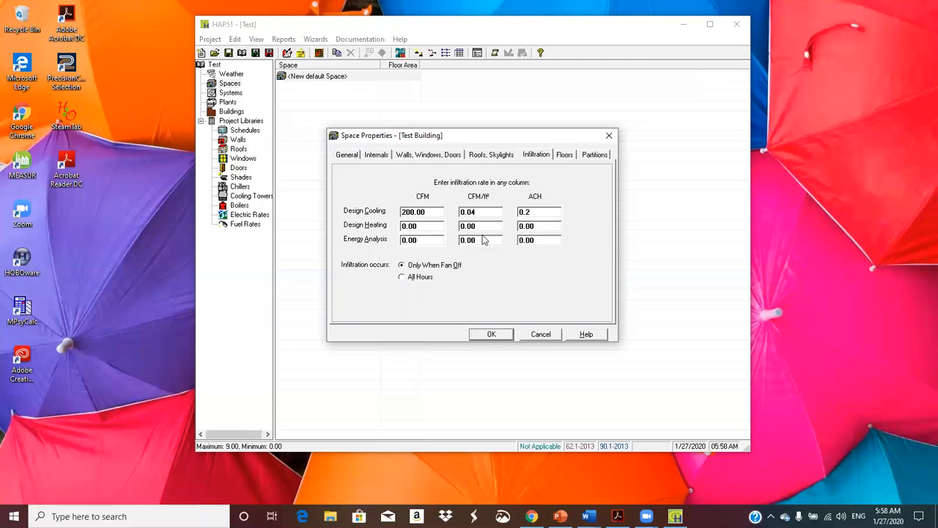
pyautogui.click(546, 225)
pyautogui.write('0.2')
pyautogui.click(544, 240)
pyautogui.write('0.2')
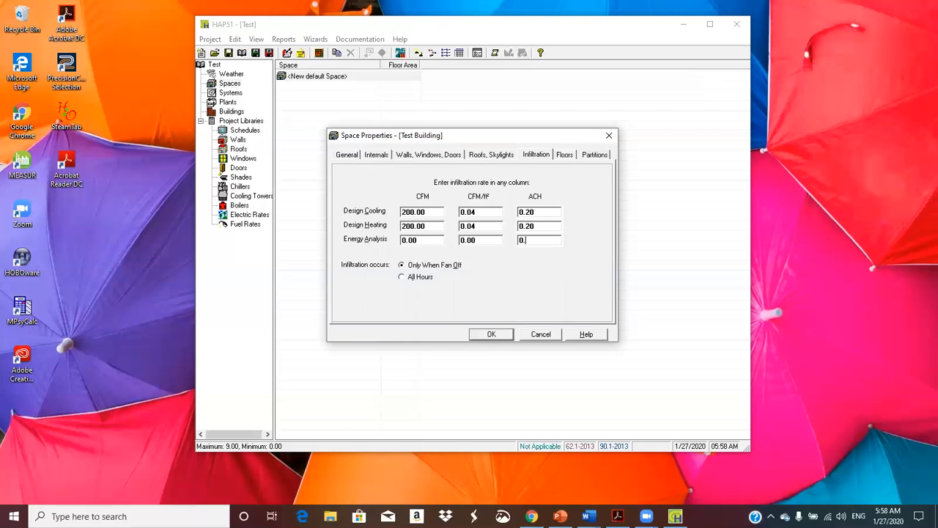
pyautogui.click(402, 279)
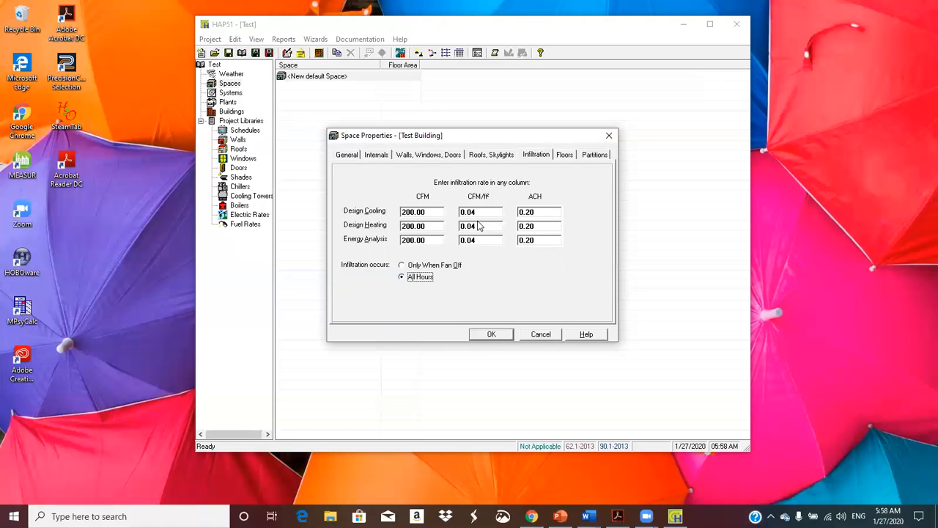
# Set the floor type to Slab Floor On Grade with a 300 ft exposed perimeter and submit the space properties
pyautogui.click(563, 156)
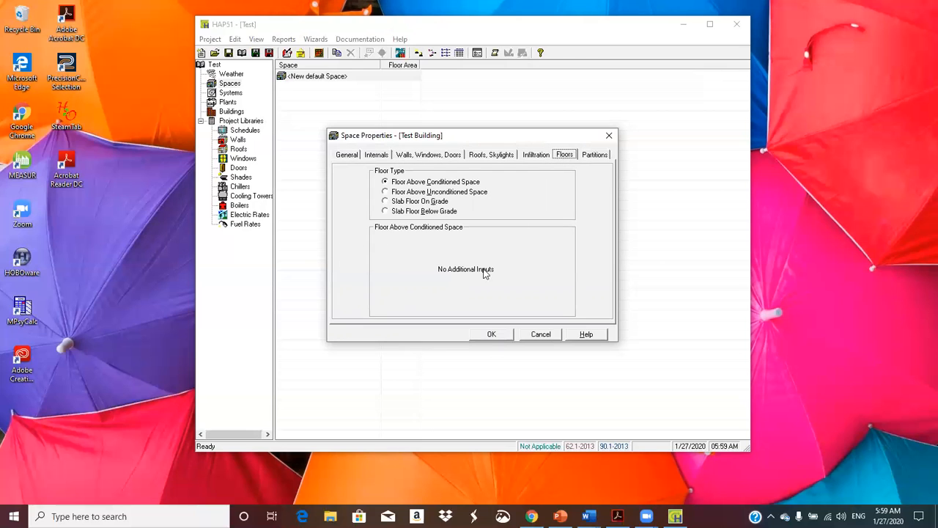
pyautogui.click(386, 202)
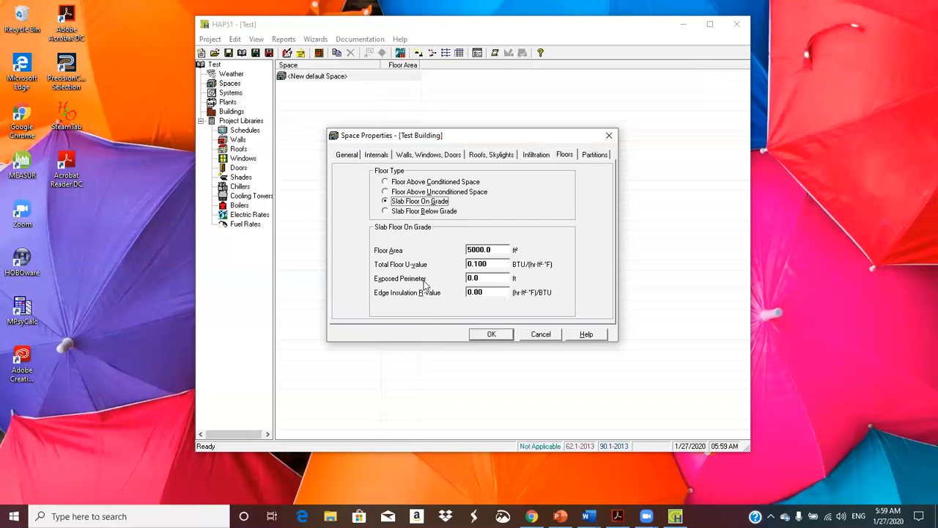
pyautogui.click(485, 279)
pyautogui.write('300')
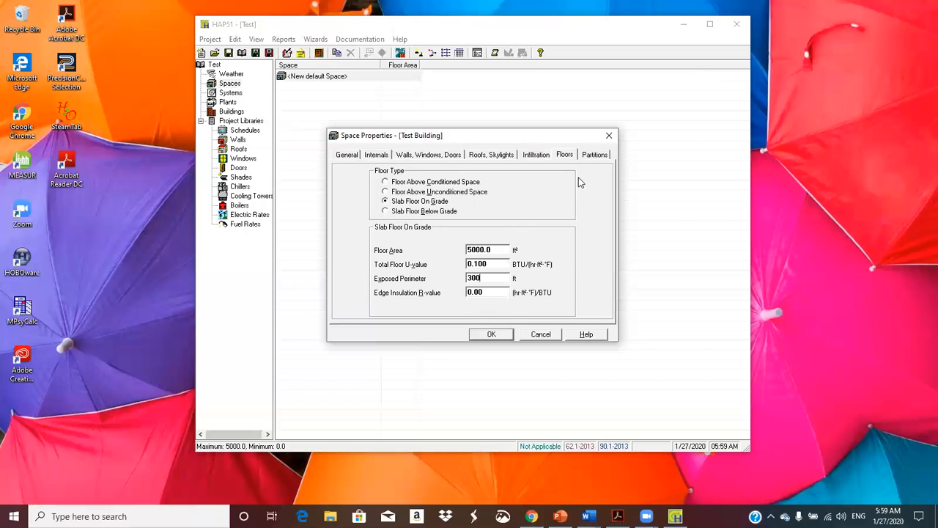
pyautogui.click(494, 335)
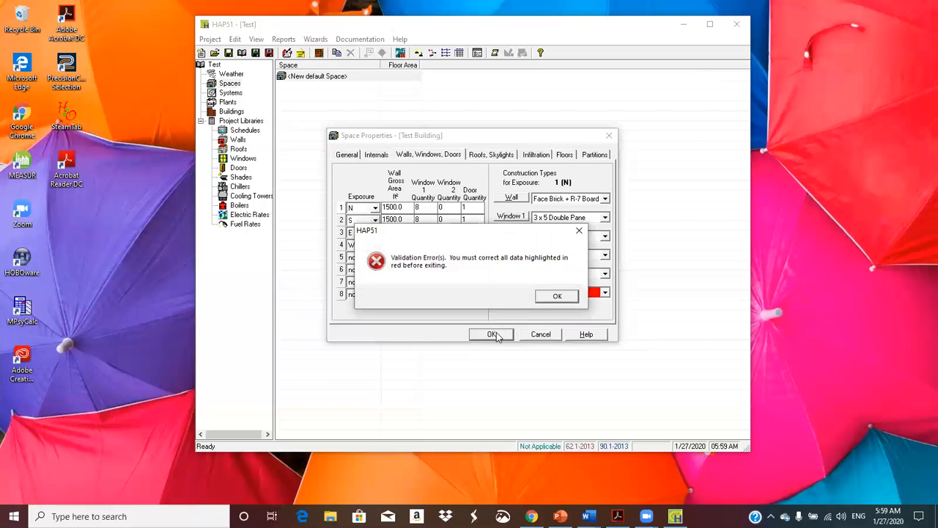
# Assign Front Door as the door type for wall exposure 1 (N) and resubmit the space properties
pyautogui.click(549, 297)
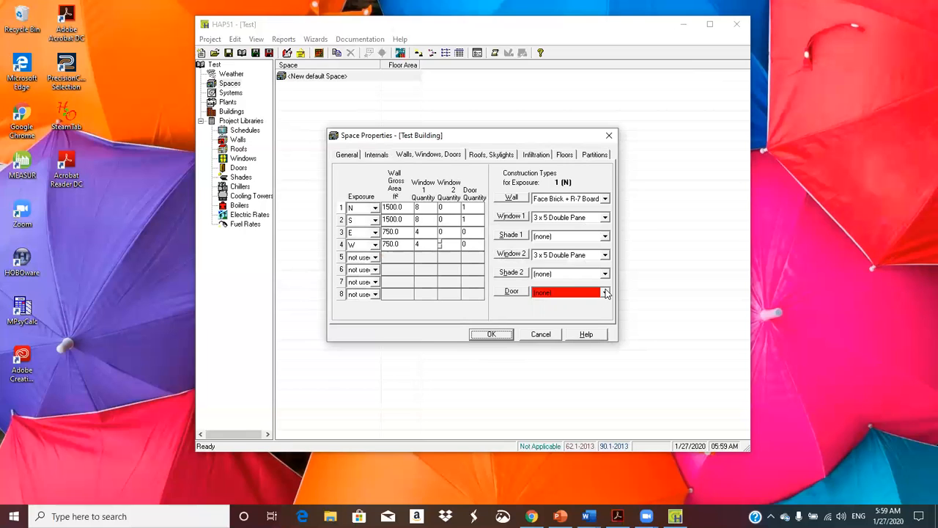
pyautogui.click(605, 293)
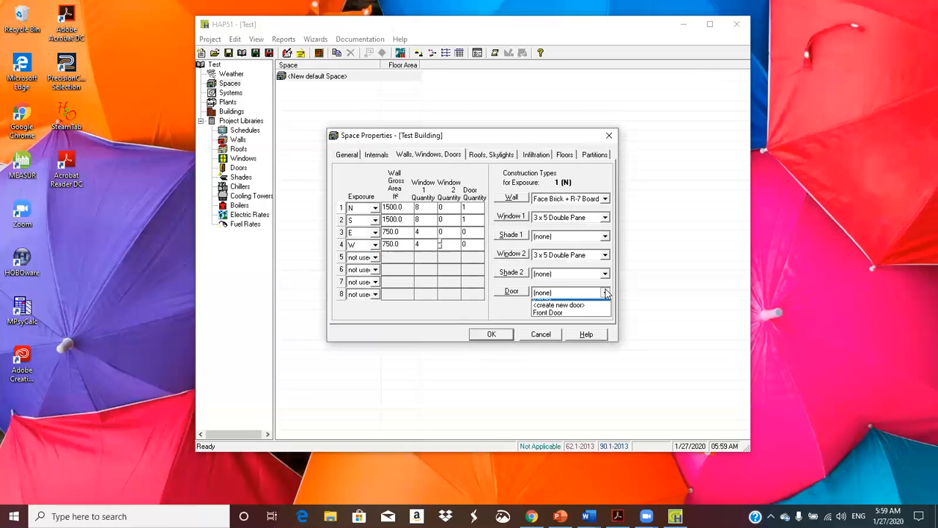
pyautogui.click(559, 320)
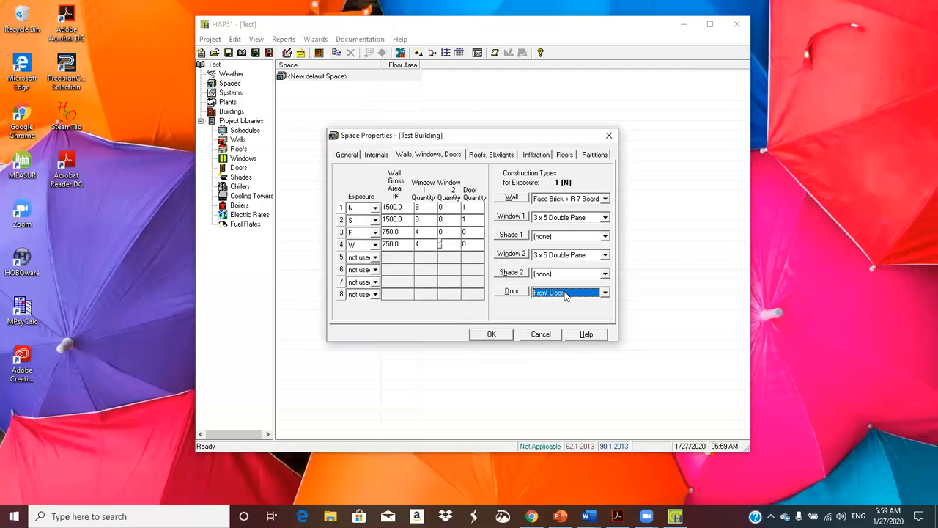
pyautogui.click(502, 337)
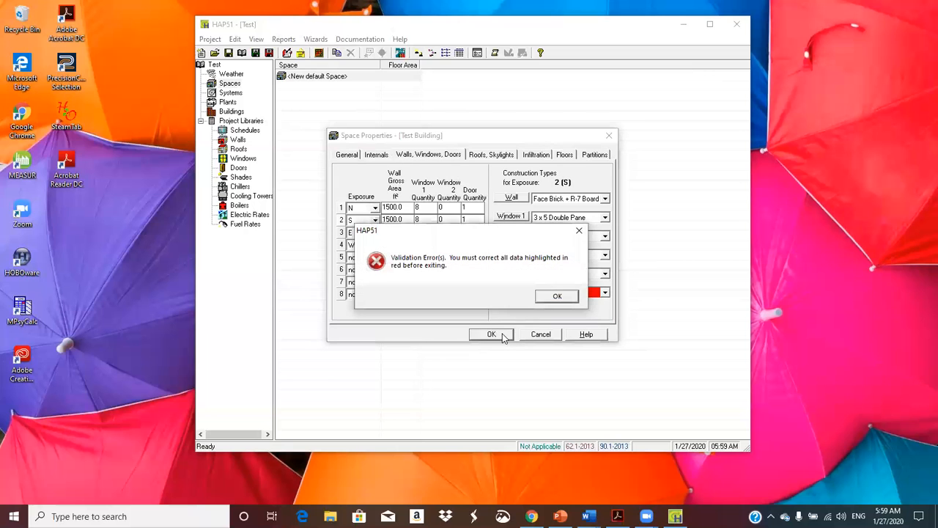
pyautogui.click(558, 296)
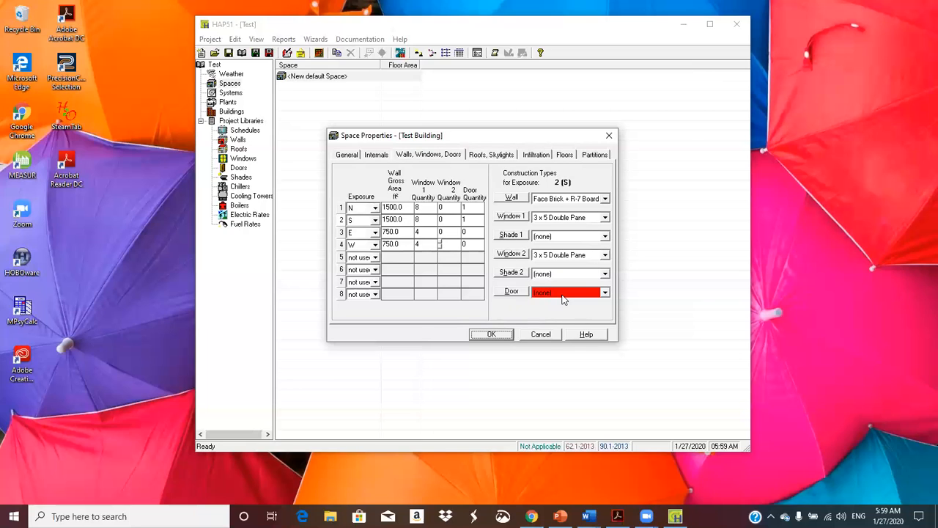
# Create a door assembly for wall exposure 2 (S) named Test Door with a gross area of 32 ft²
pyautogui.click(563, 297)
pyautogui.click(513, 292)
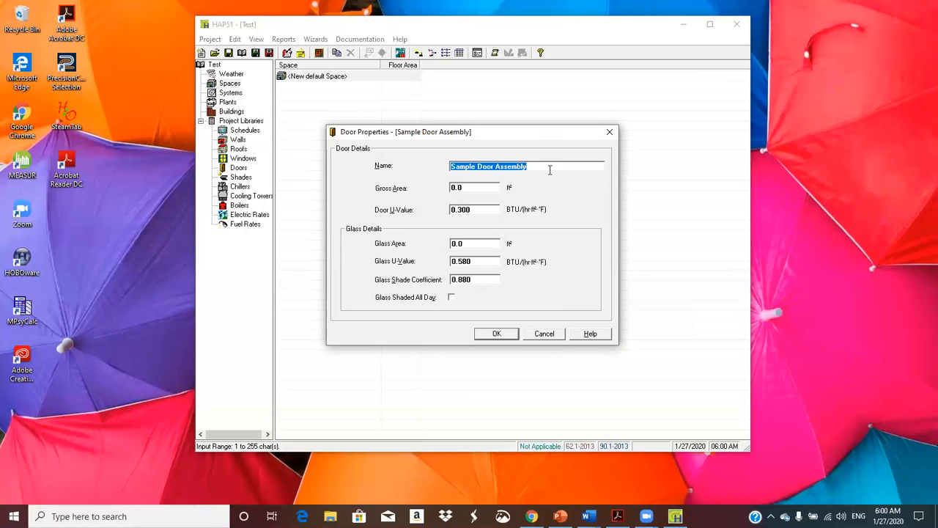
pyautogui.write('Test ')
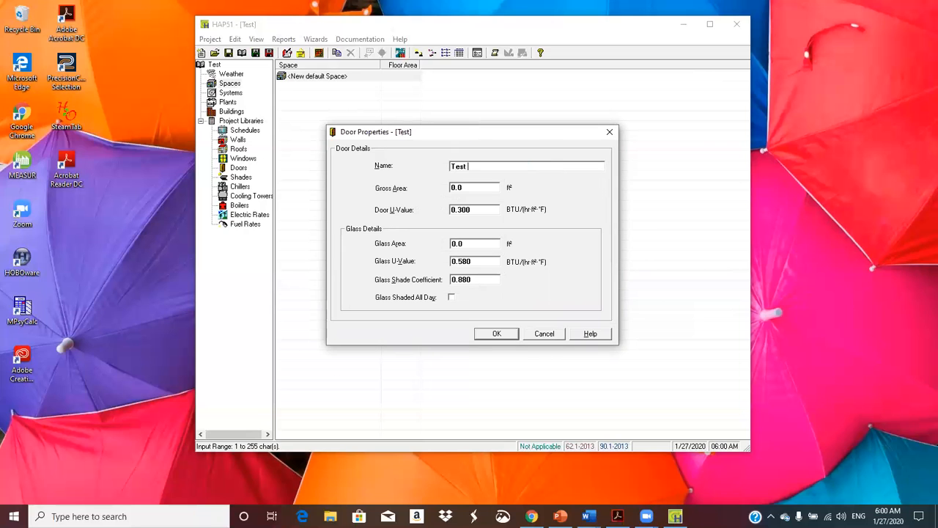
pyautogui.write('Door')
pyautogui.click(480, 187)
pyautogui.write('32')
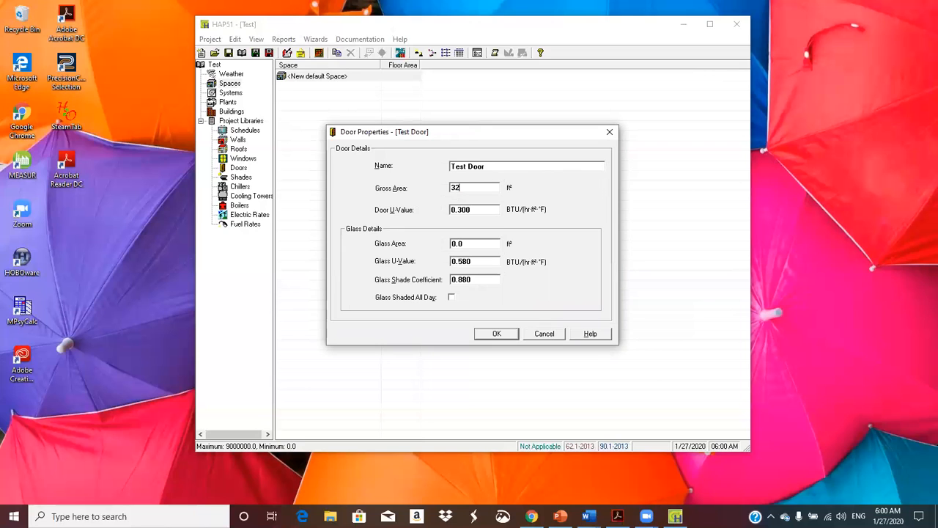
pyautogui.click(485, 336)
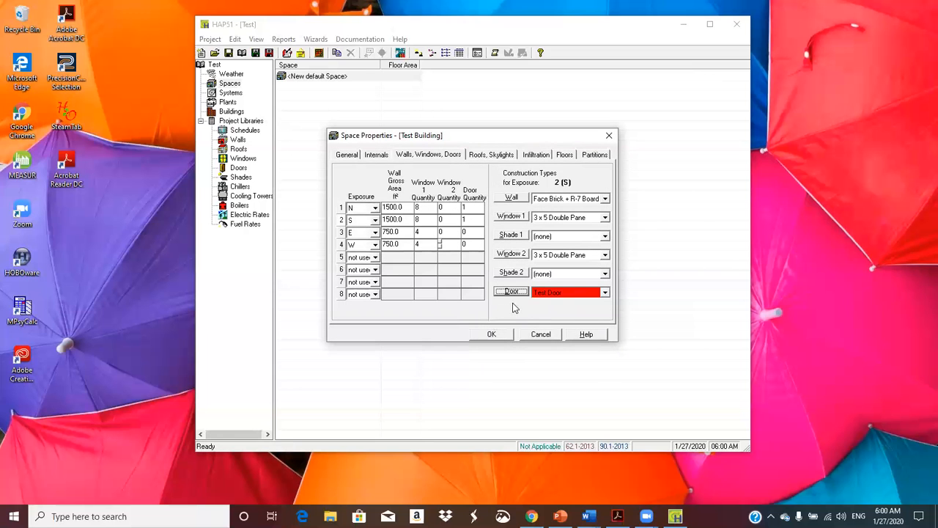
# Confirm Test Door as the door type for wall exposure 2 (S) and submit the Test Building space
pyautogui.click(606, 292)
pyautogui.click(606, 292)
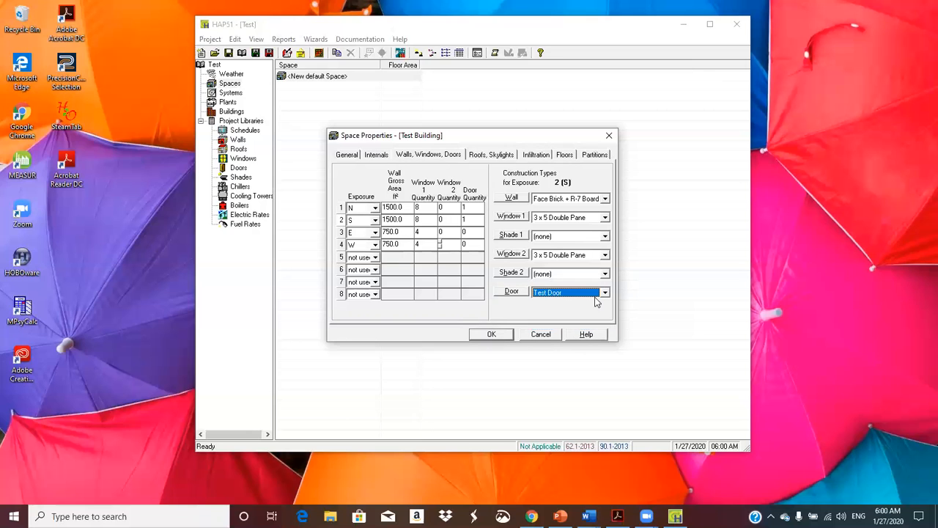
pyautogui.click(492, 335)
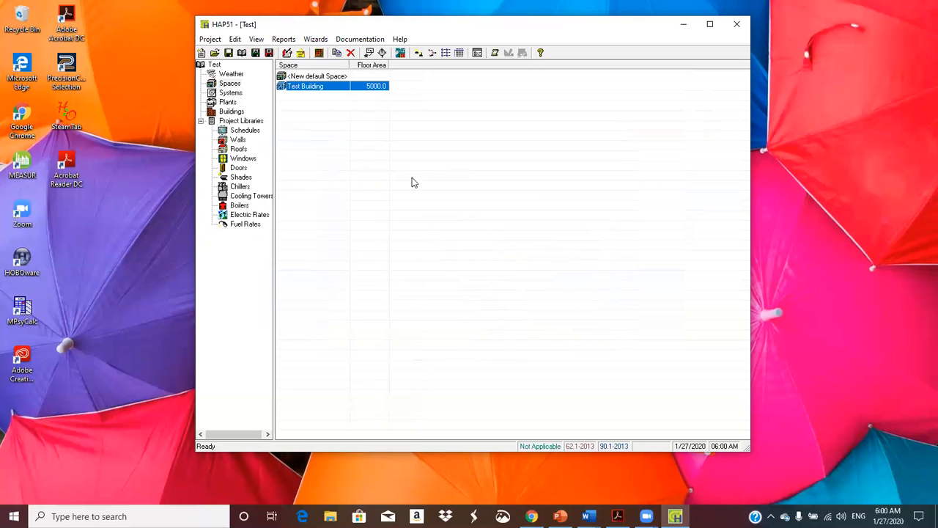
# Create a new air system named Test System with Packaged Rooftop Units as the equipment type
pyautogui.click(230, 93)
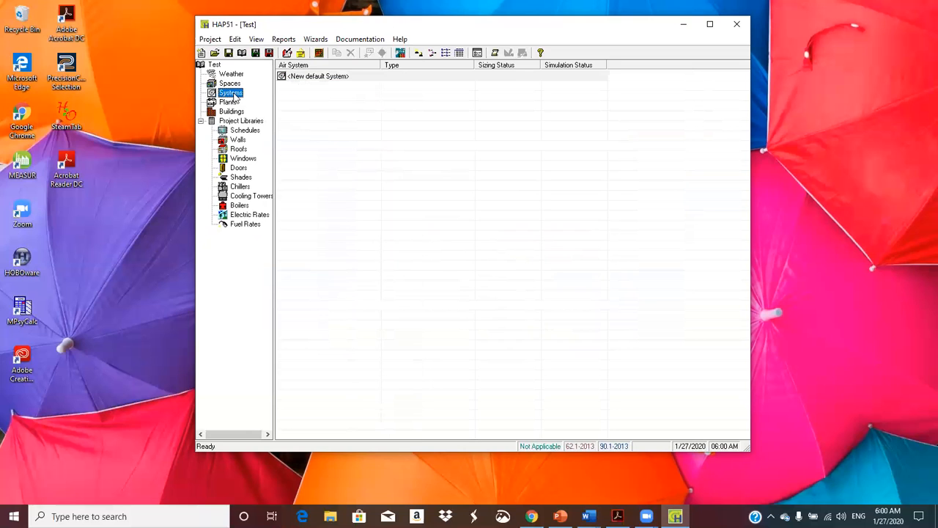
pyautogui.click(308, 77)
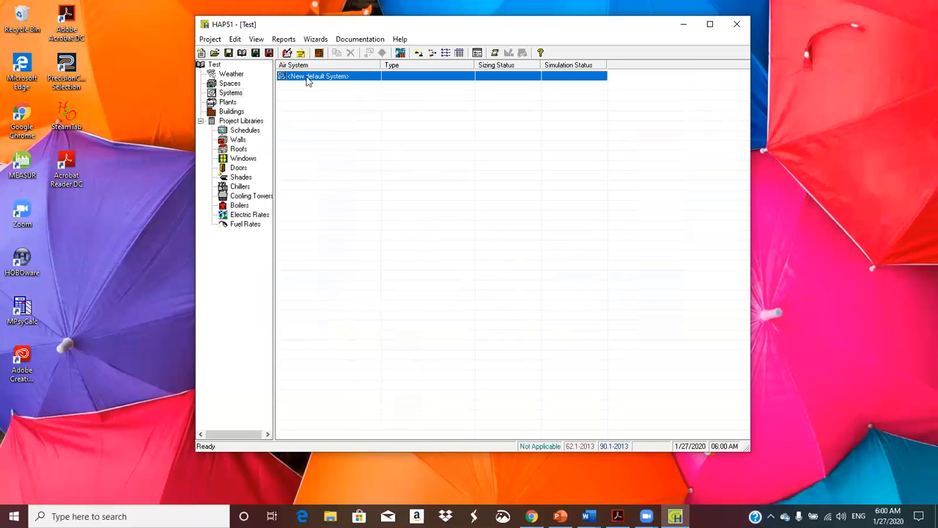
pyautogui.doubleClick(308, 77)
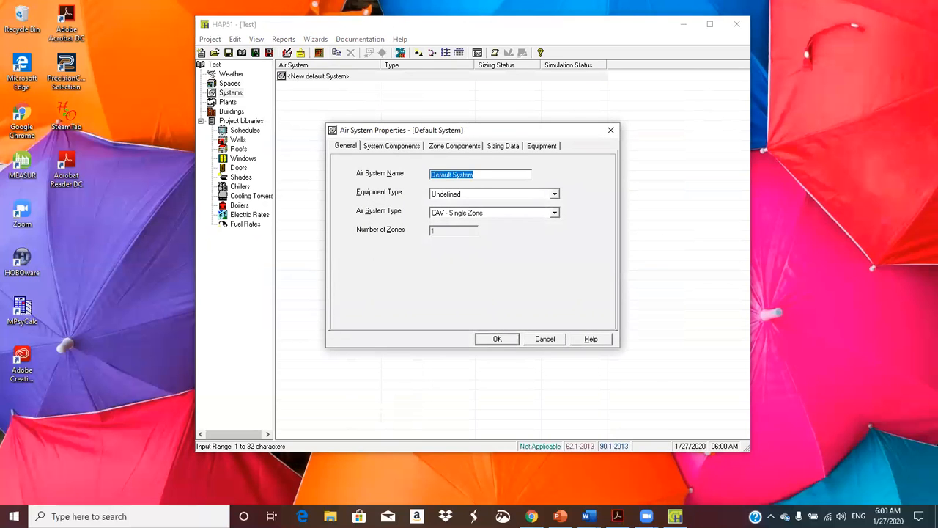
pyautogui.write('Test S')
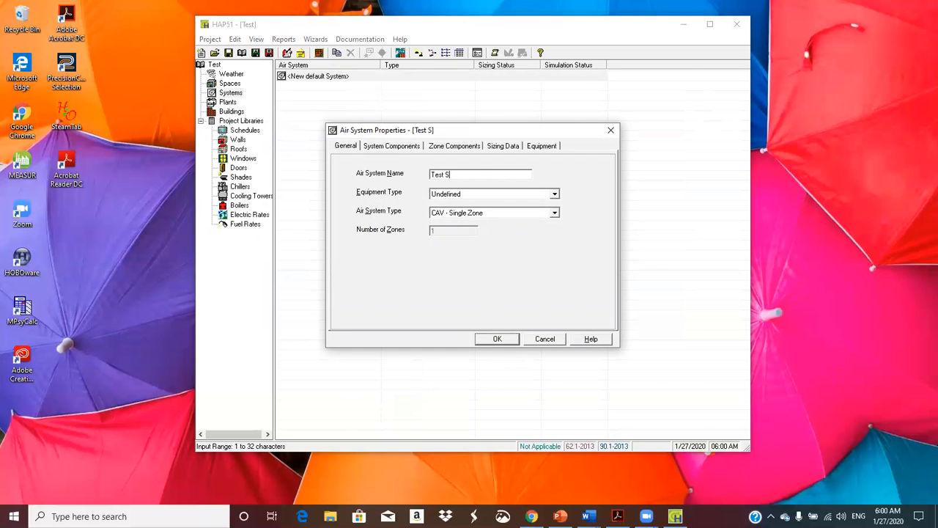
pyautogui.write('ystem')
pyautogui.click(555, 195)
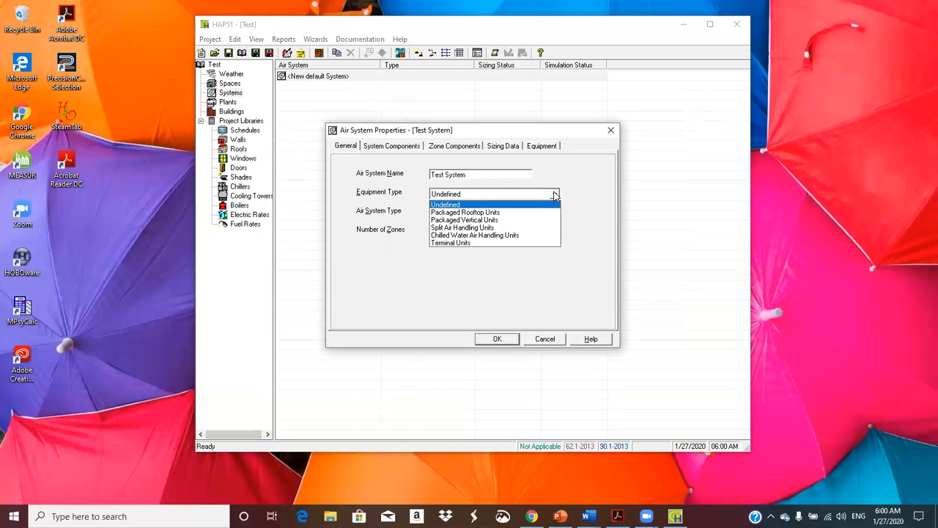
pyautogui.click(499, 213)
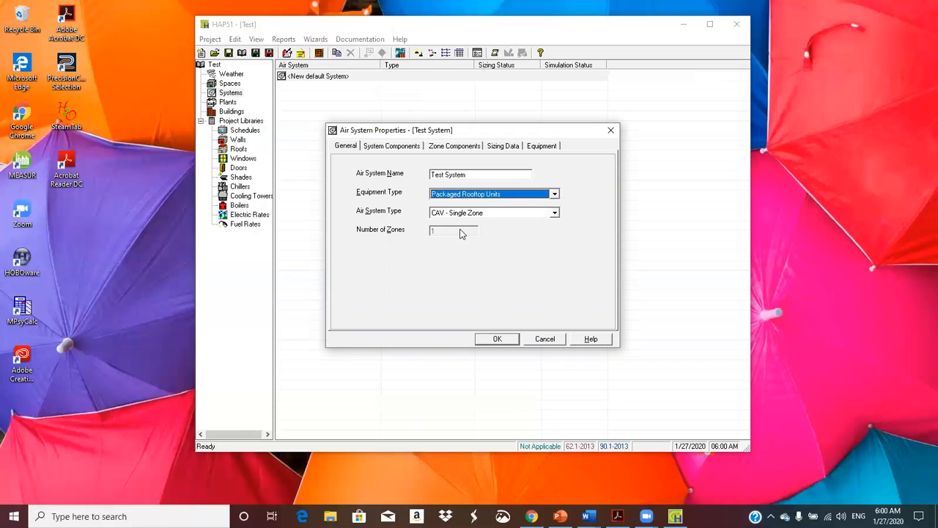
# Check the ventilation airflow control and central cooling source options, keeping Constant and Air-Cooled DX
pyautogui.click(407, 147)
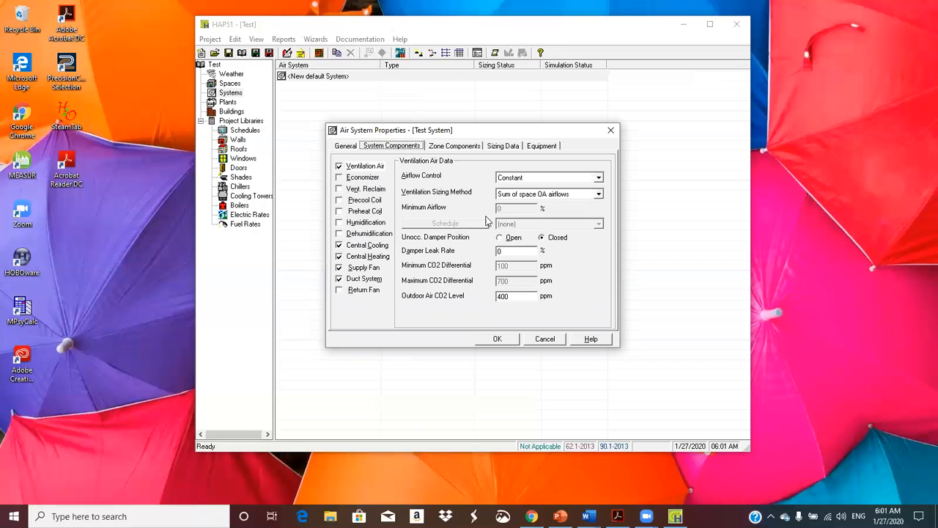
pyautogui.click(599, 178)
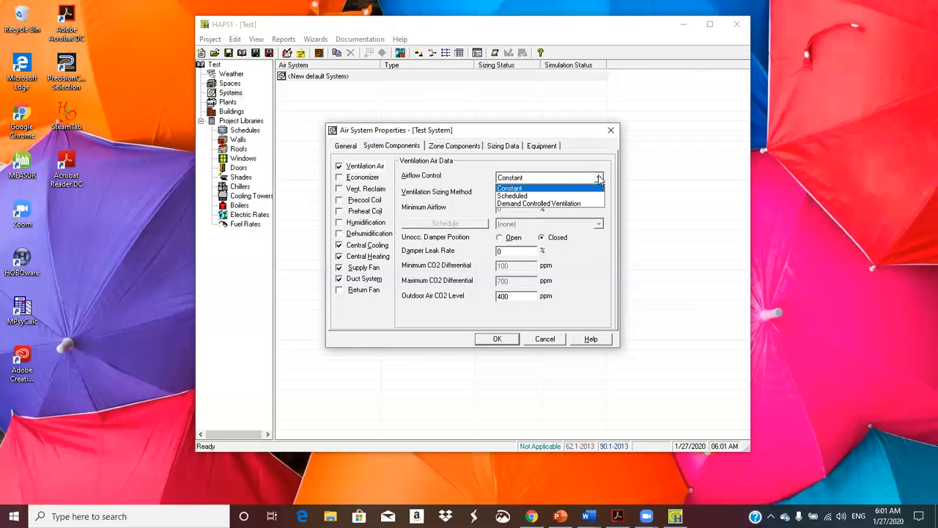
pyautogui.click(599, 178)
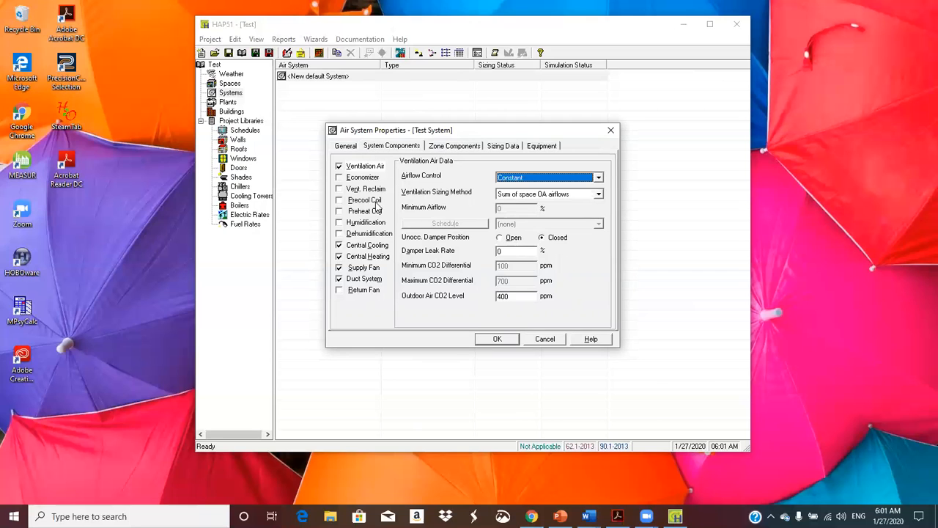
pyautogui.click(358, 168)
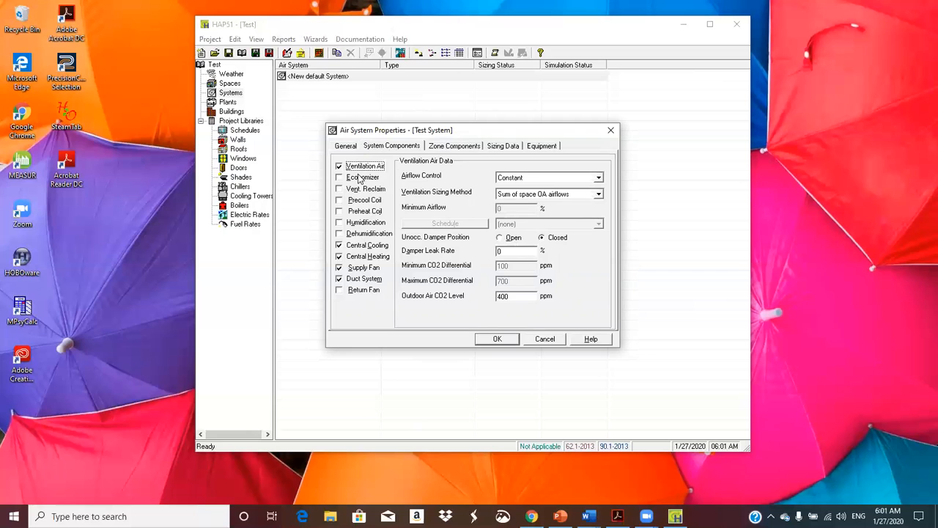
pyautogui.click(374, 248)
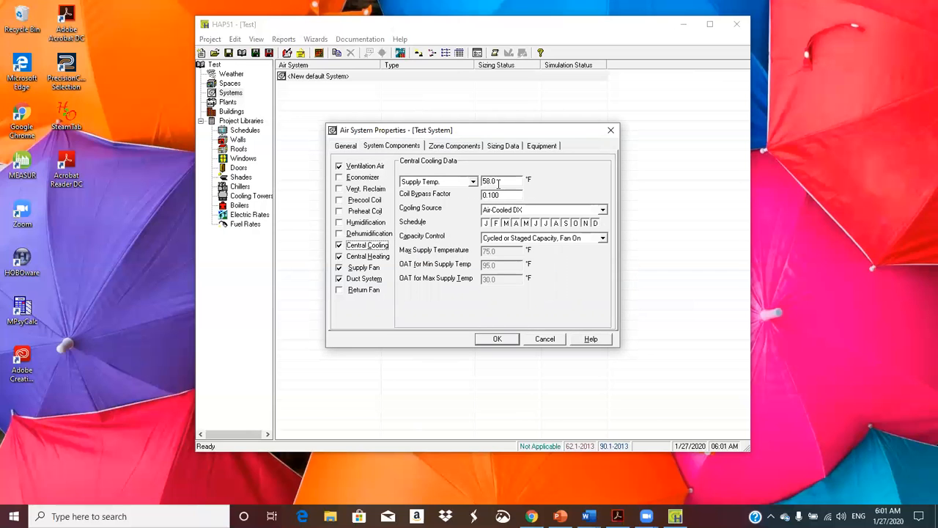
pyautogui.click(604, 210)
pyautogui.click(604, 211)
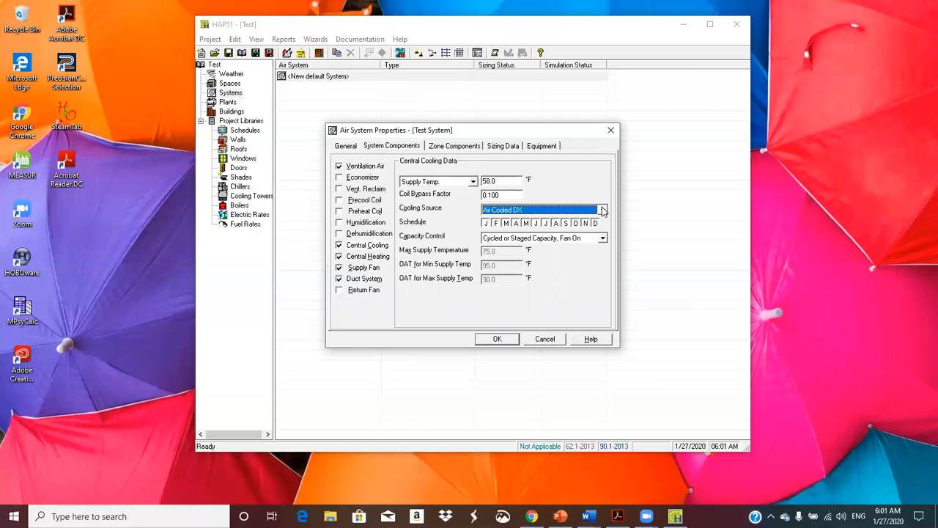
# Set the central heating source of the air system to Combustion - Natural Gas
pyautogui.click(381, 259)
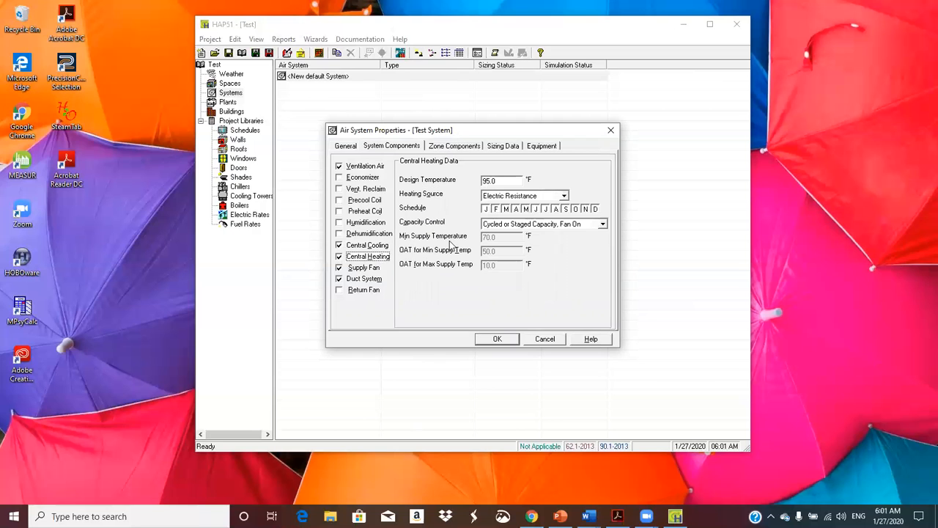
pyautogui.click(564, 197)
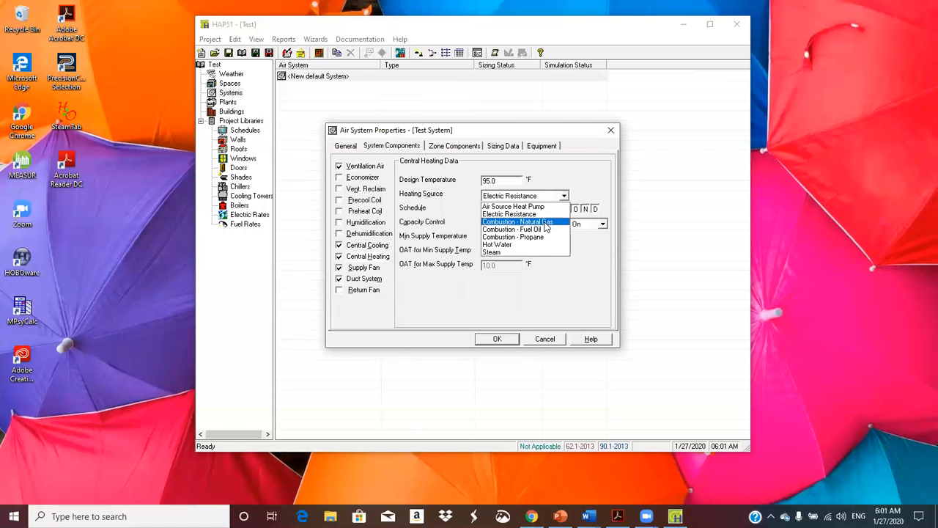
pyautogui.click(545, 224)
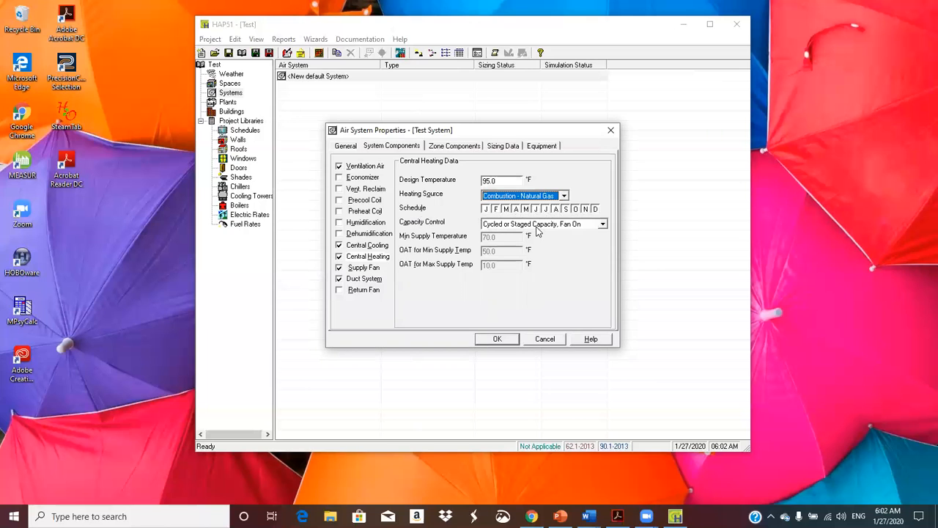
# Keep Total Static as the supply fan's input type and set it to 1 in wg
pyautogui.click(373, 268)
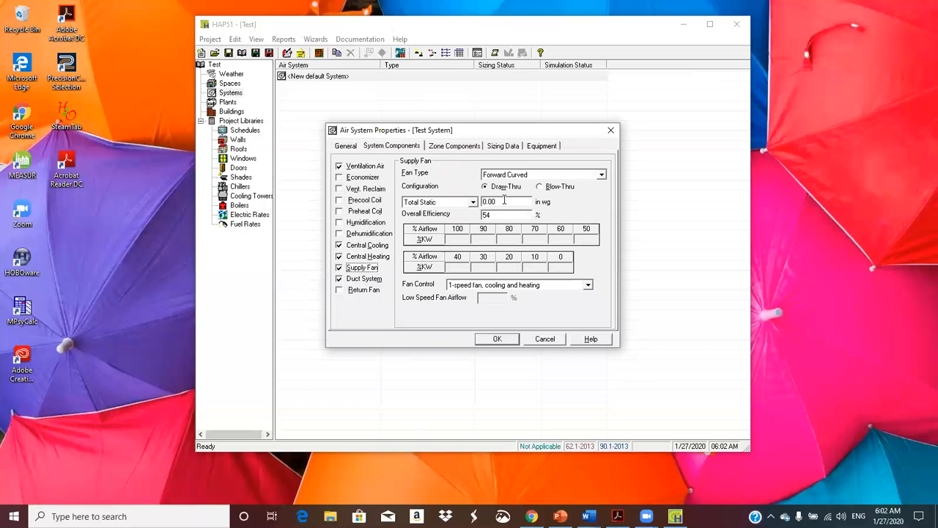
pyautogui.click(473, 203)
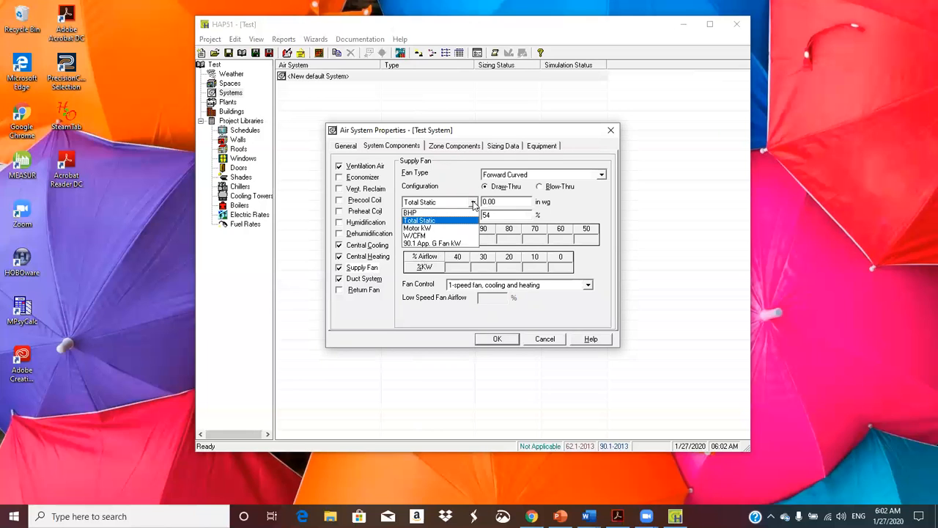
pyautogui.click(474, 205)
pyautogui.click(501, 201)
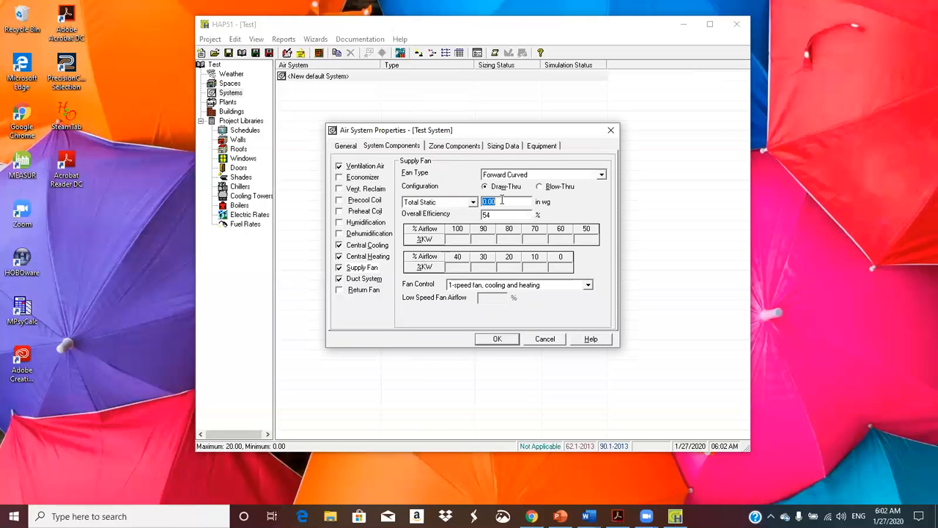
pyautogui.write('1')
# Set the supply duct heat gain and duct leakage to 3% each
pyautogui.click(366, 280)
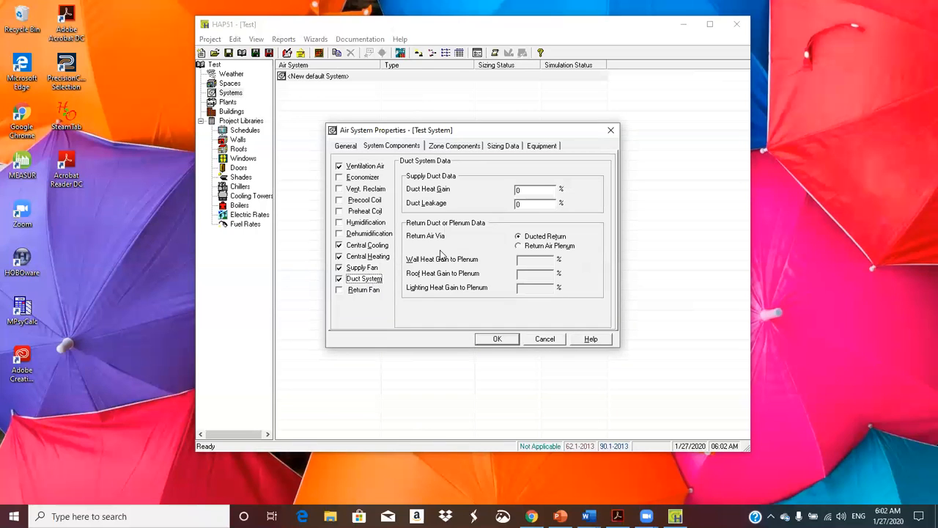
pyautogui.click(527, 188)
pyautogui.write('3')
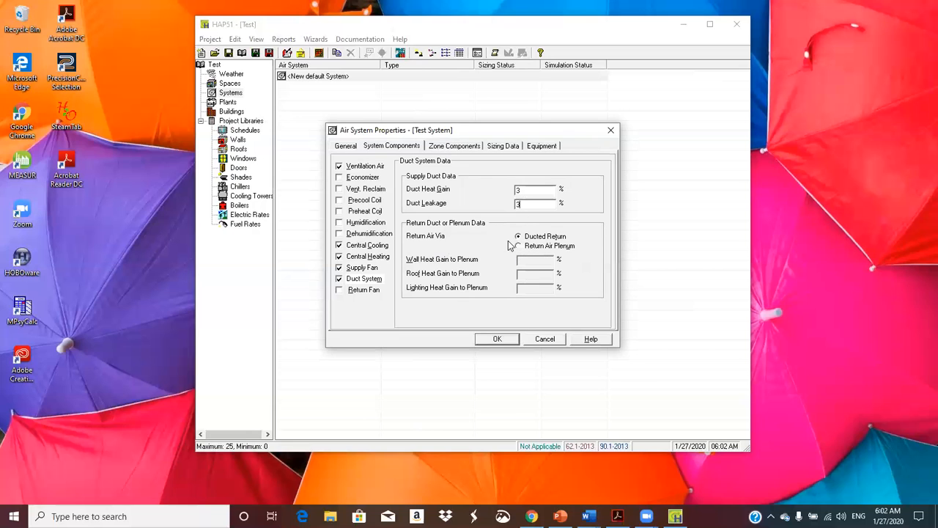
# Assign the Test Building space to Zone 1 of the air system
pyautogui.click(444, 146)
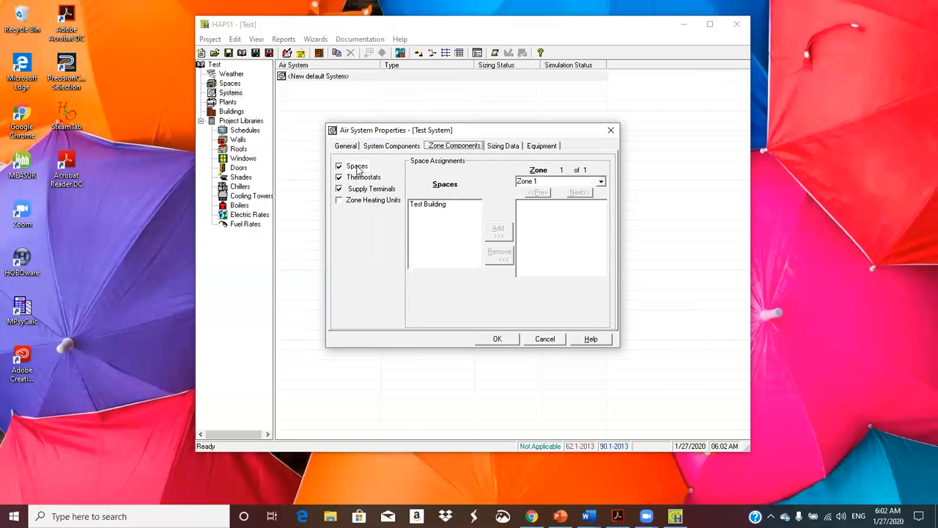
pyautogui.click(438, 207)
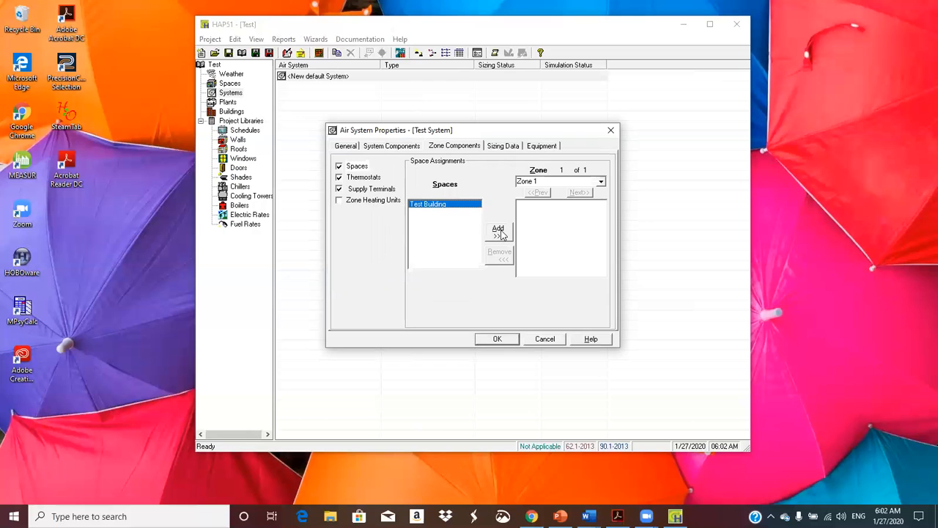
pyautogui.click(499, 231)
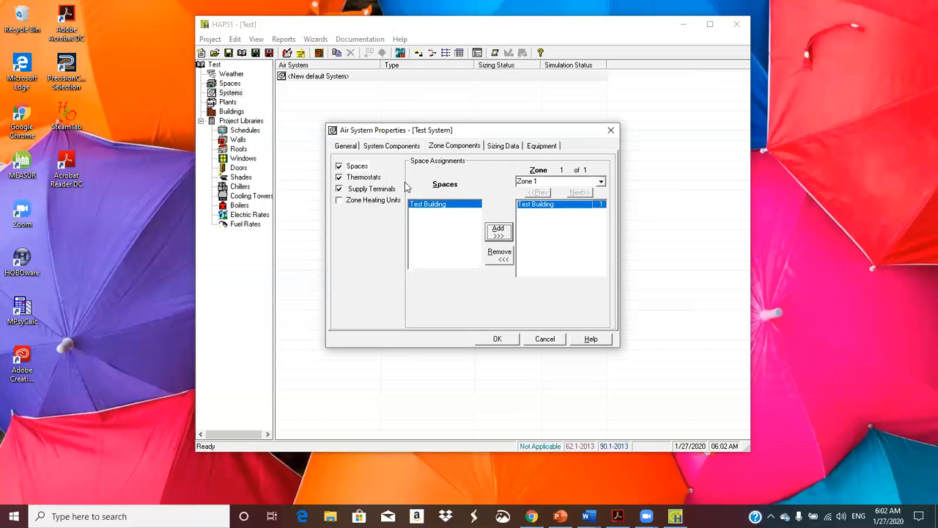
# Assign the T'Stat schedule to the zone thermostats, review the supply terminal data, and save the air system
pyautogui.click(367, 180)
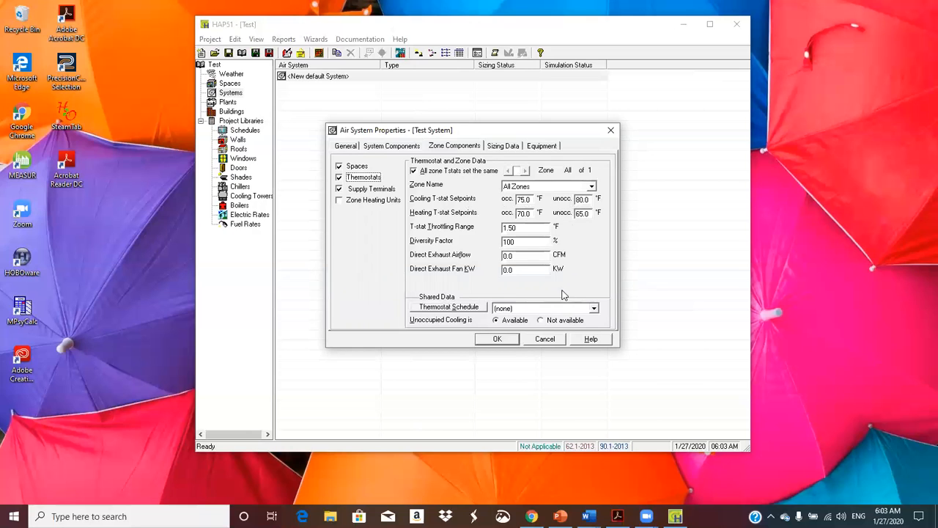
pyautogui.click(595, 309)
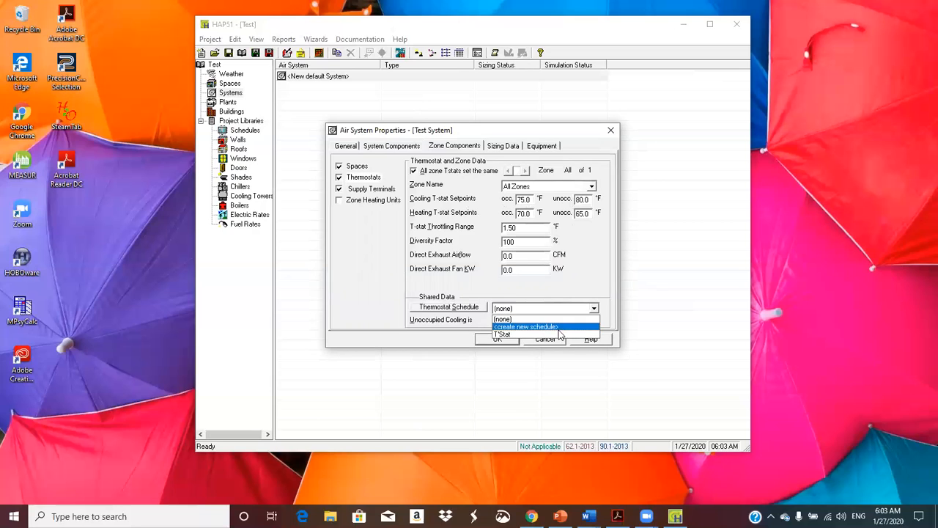
pyautogui.click(506, 334)
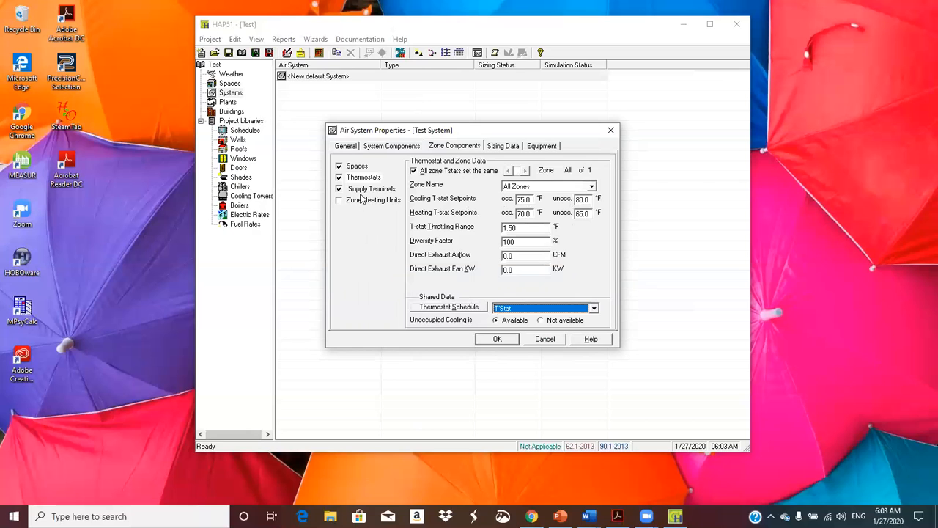
pyautogui.click(383, 192)
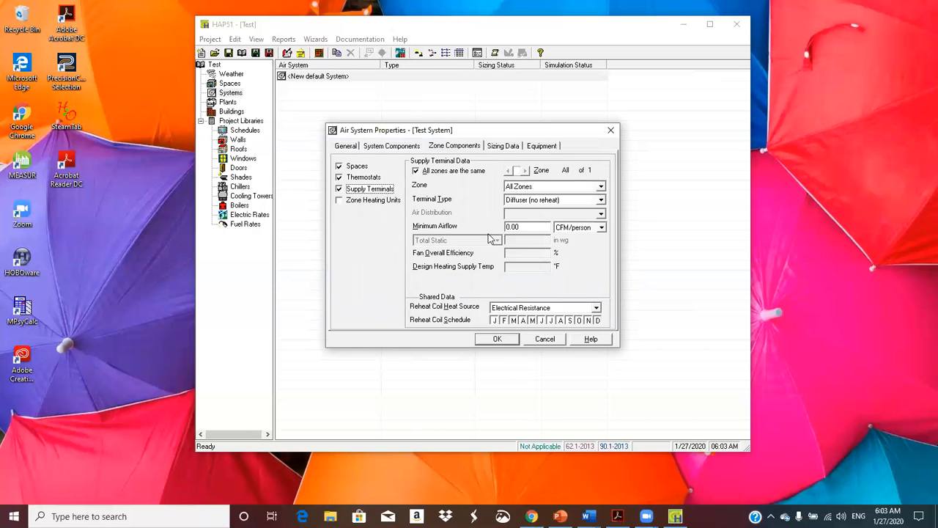
pyautogui.click(510, 342)
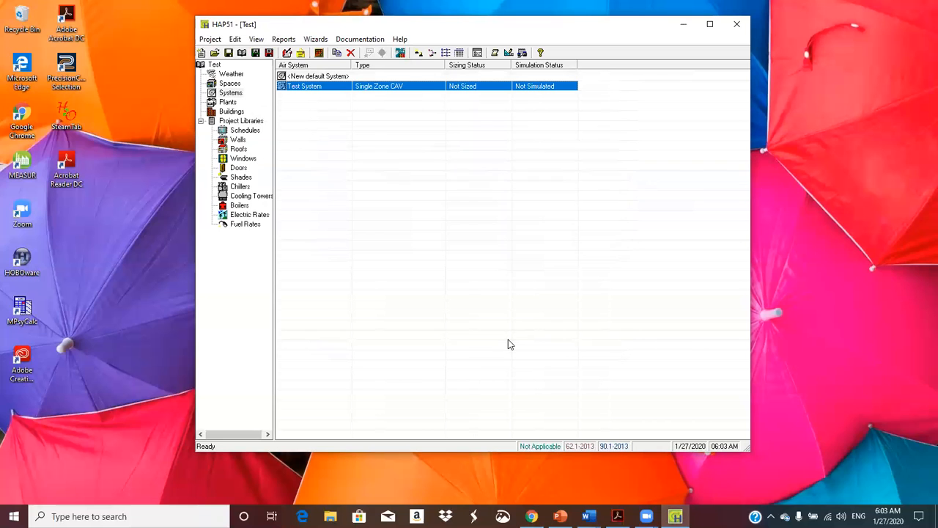
# Generate a preview of Test System's design results with the preselected sizing, system load and psychrometrics reports
pyautogui.click(339, 121)
pyautogui.click(323, 89)
pyautogui.rightClick(323, 88)
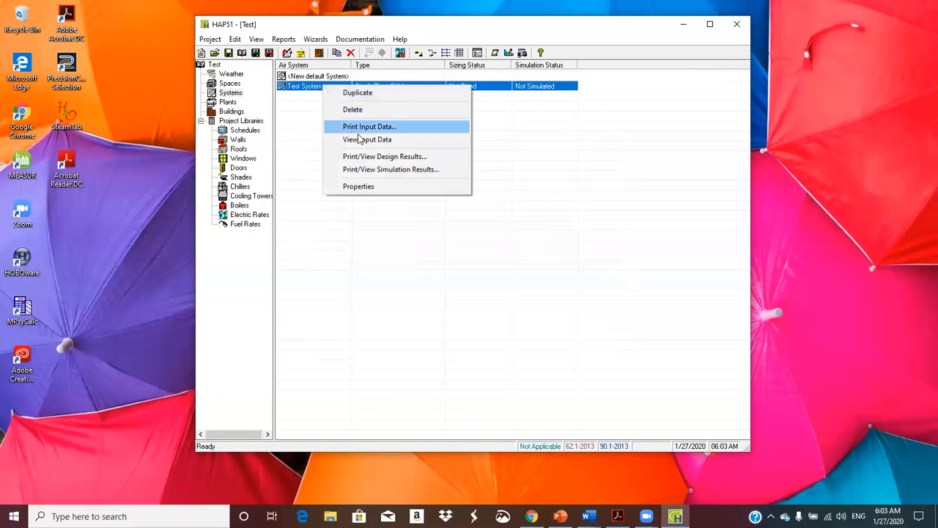
pyautogui.click(415, 157)
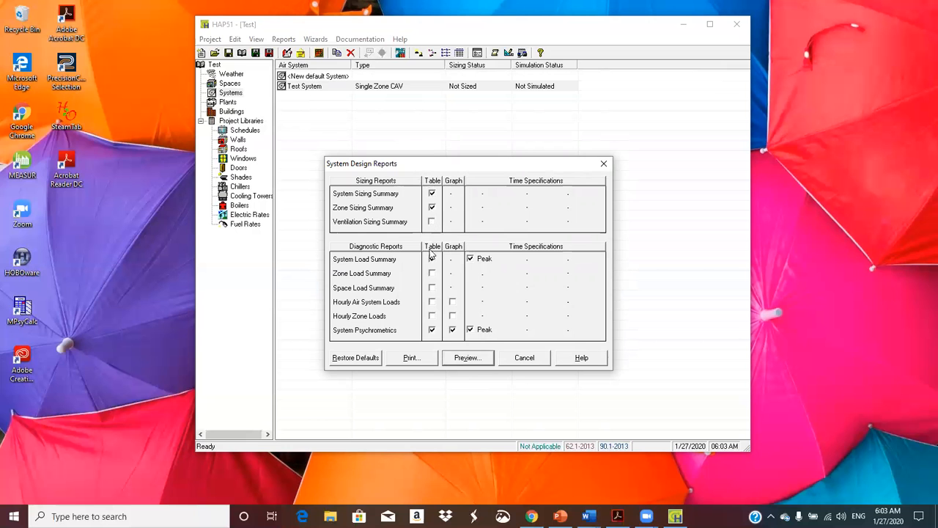
pyautogui.click(467, 357)
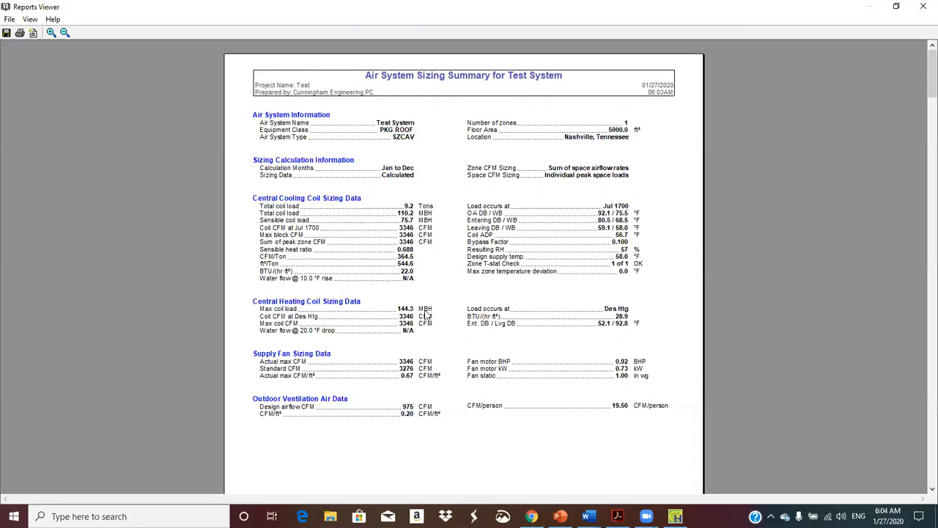
# Examine the system and zone sizing summaries, the design load summary, and the cooling and heating psychrometric tables
pyautogui.scroll(-1, 427, 315)
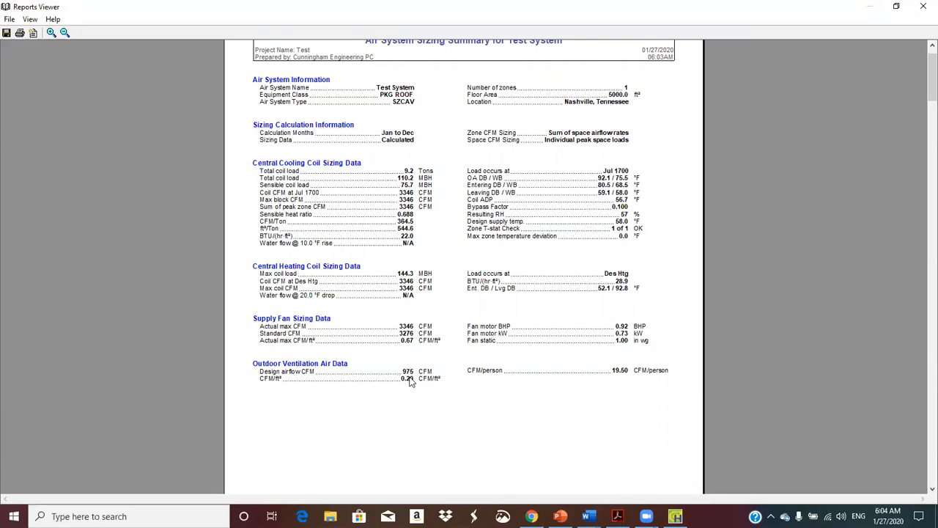
pyautogui.scroll(1, 410, 380)
pyautogui.scroll(-17, 411, 379)
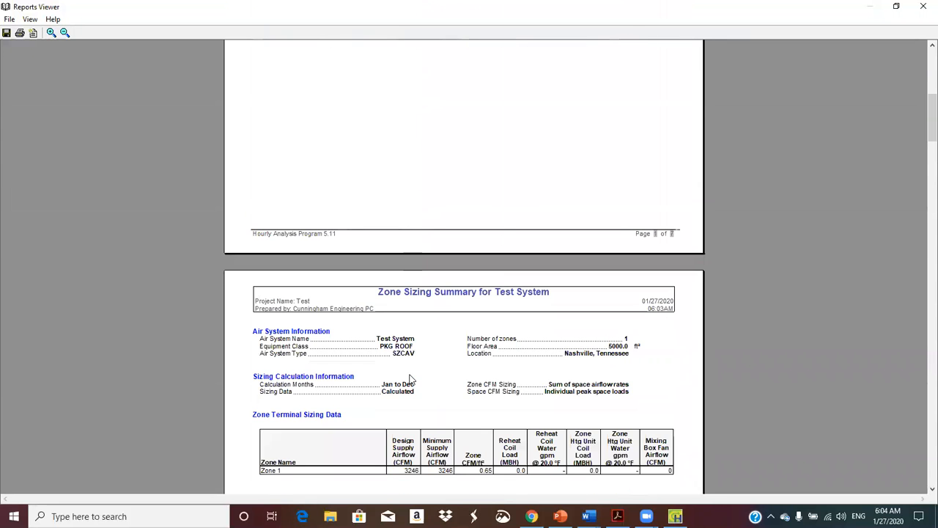
pyautogui.scroll(-13, 411, 379)
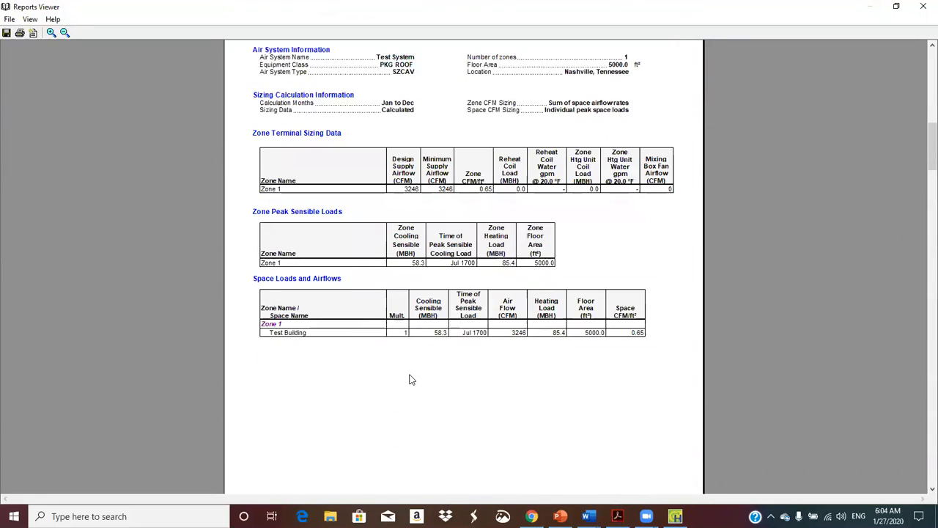
pyautogui.scroll(-7, 410, 379)
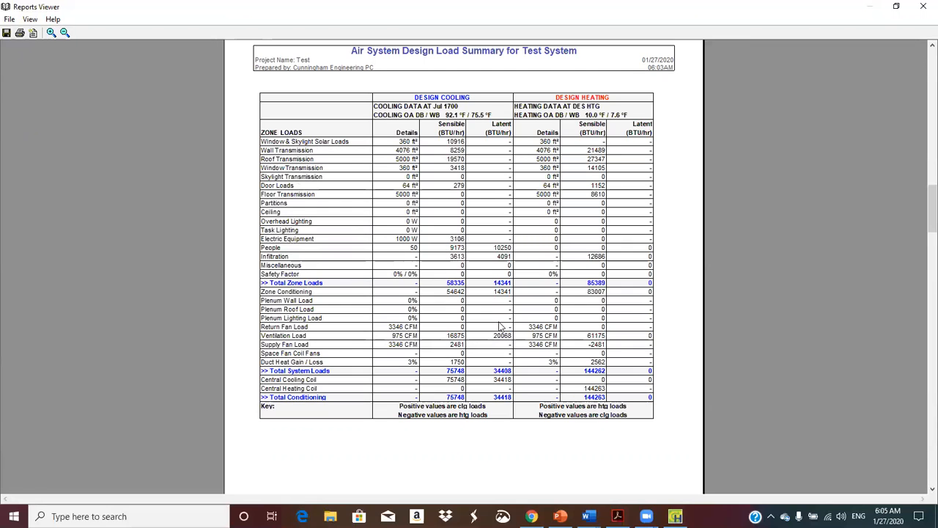
pyautogui.scroll(-10, 498, 326)
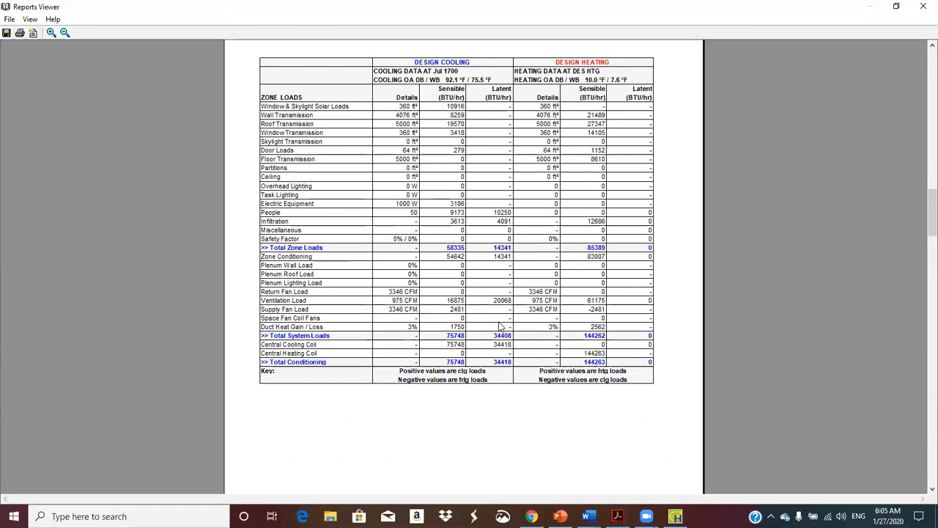
pyautogui.scroll(-1, 498, 326)
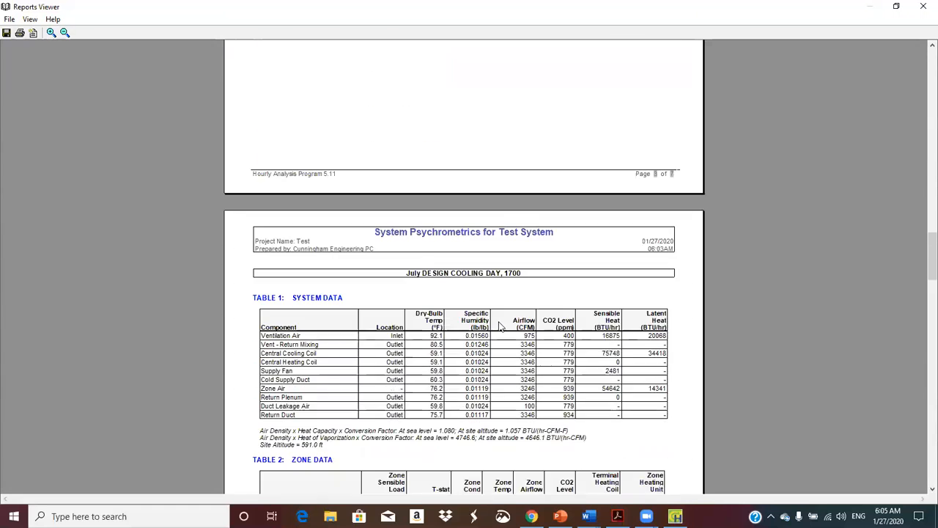
pyautogui.scroll(-7, 499, 326)
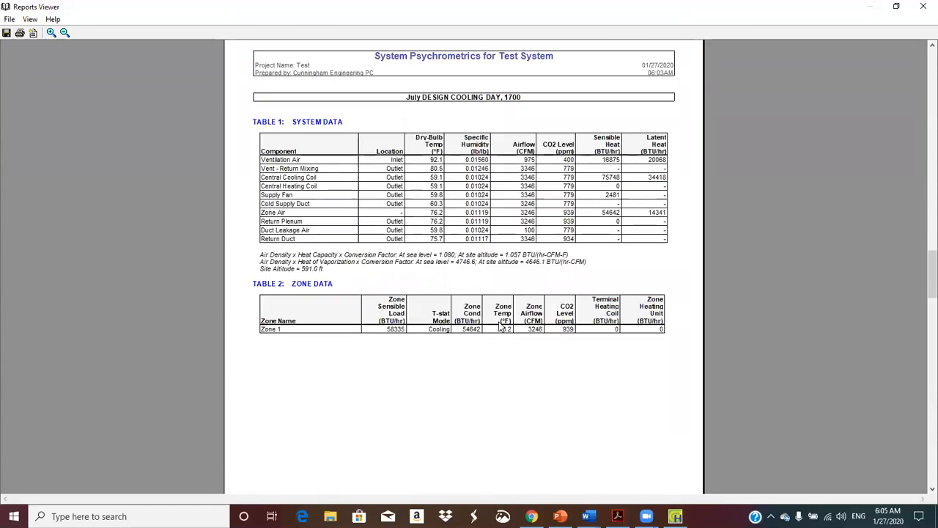
pyautogui.scroll(-12, 498, 329)
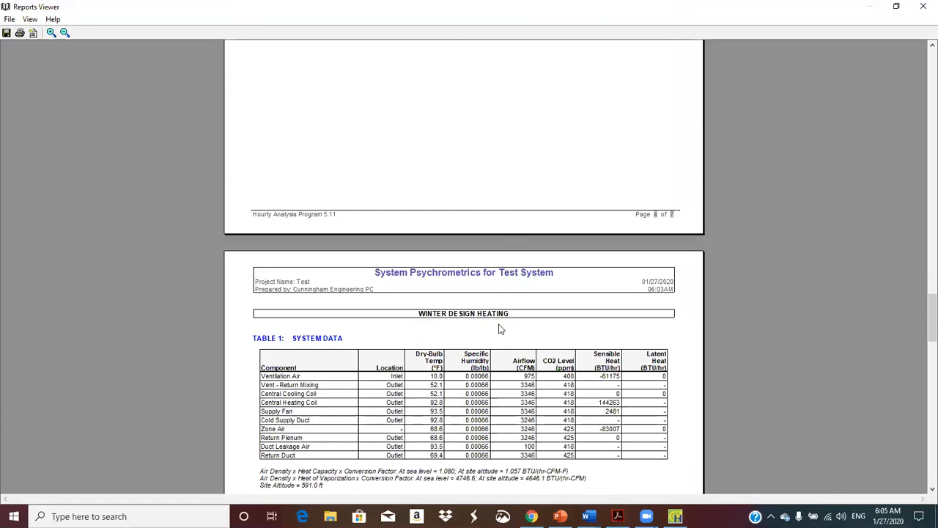
pyautogui.scroll(-8, 499, 329)
# Compare the psychrometric charts for the July design cooling day and winter design heating, and close the report
pyautogui.scroll(-14, 499, 329)
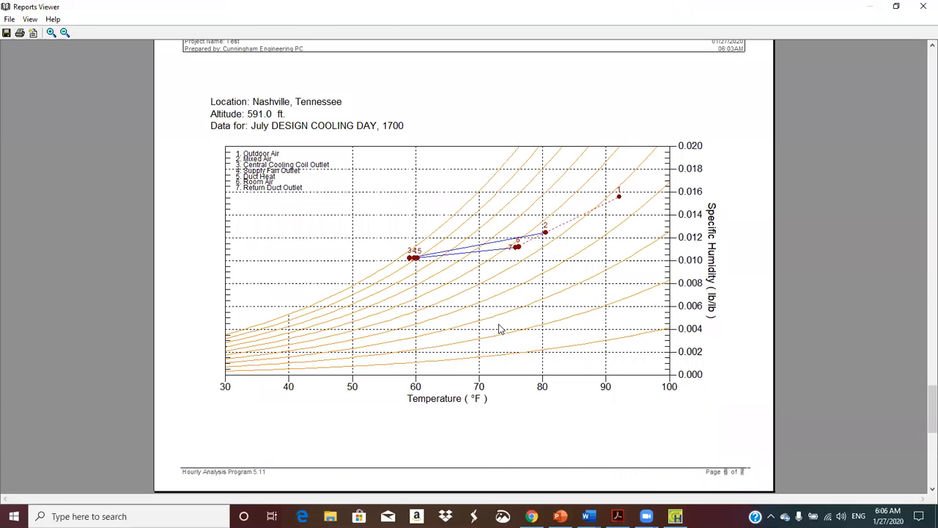
pyautogui.scroll(-14, 498, 328)
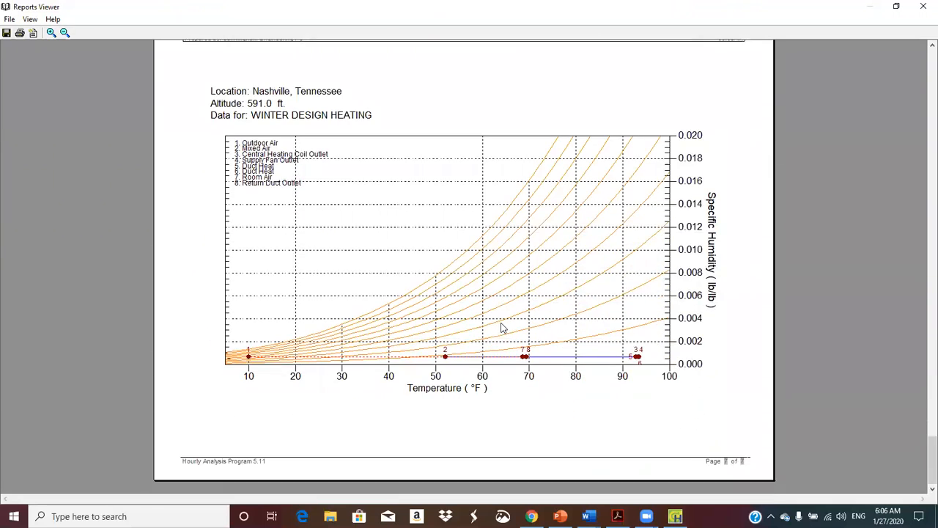
pyautogui.scroll(18, 498, 327)
pyautogui.scroll(-8, 501, 328)
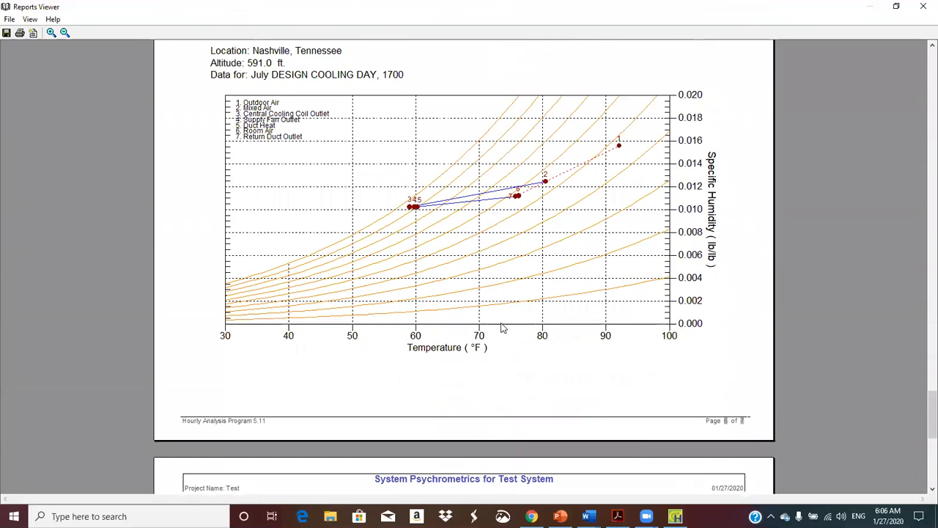
pyautogui.scroll(-4, 502, 328)
pyautogui.scroll(4, 502, 328)
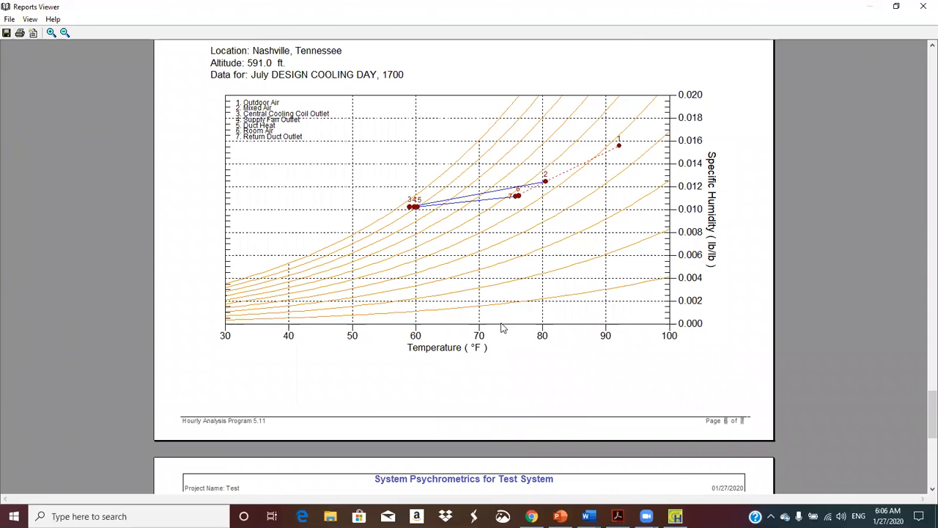
pyautogui.scroll(-11, 502, 328)
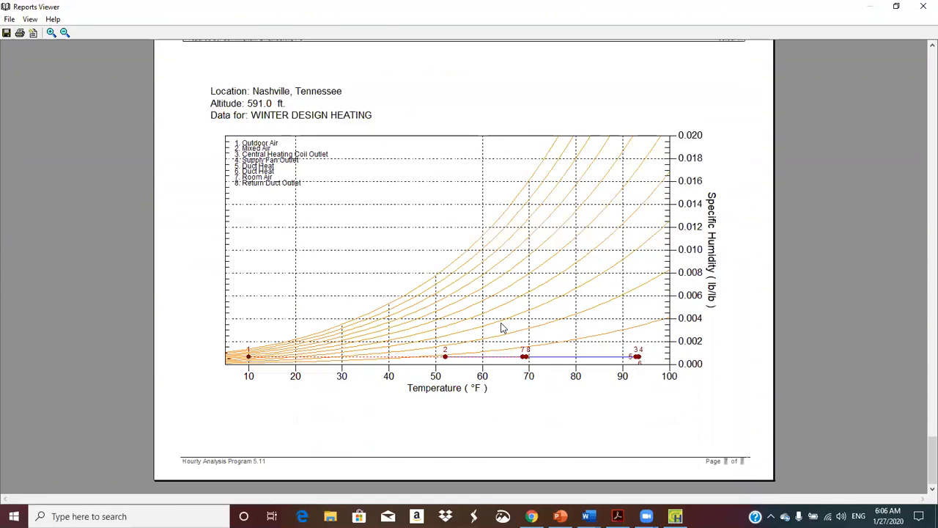
pyautogui.scroll(7, 501, 328)
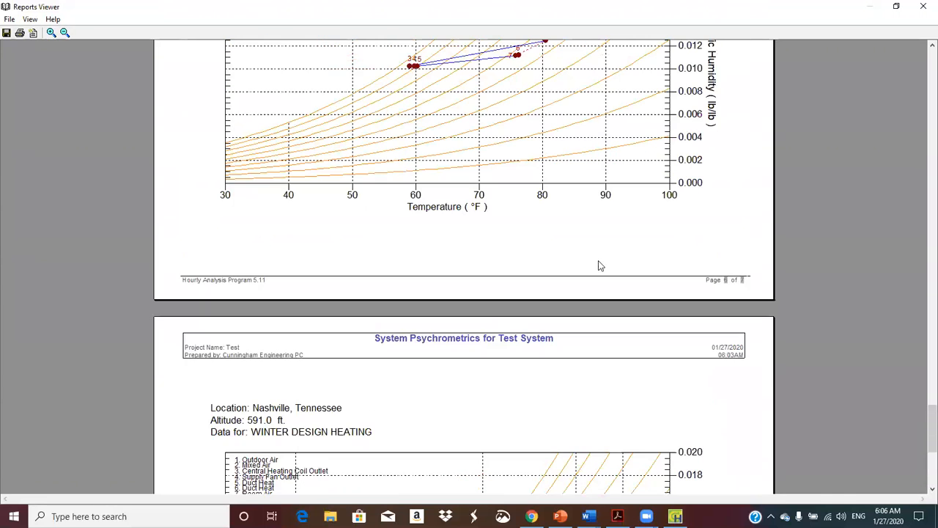
pyautogui.click(922, 7)
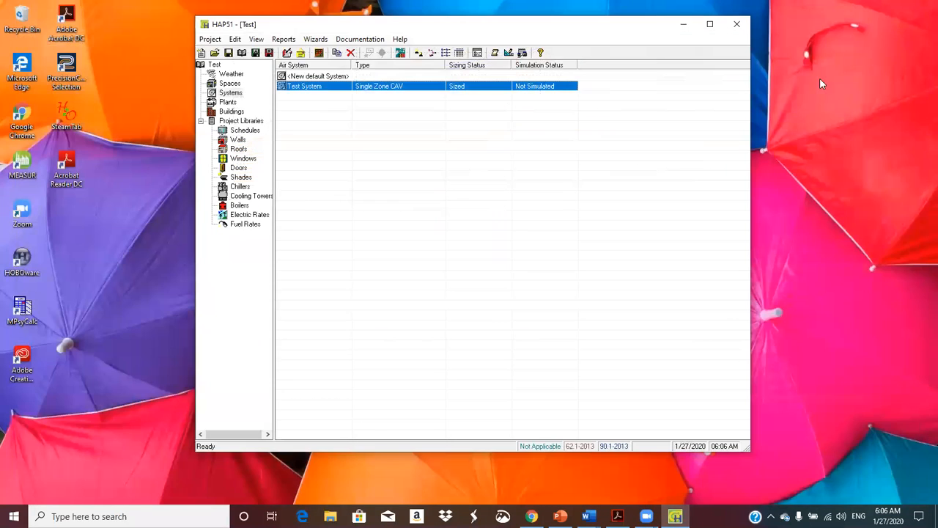